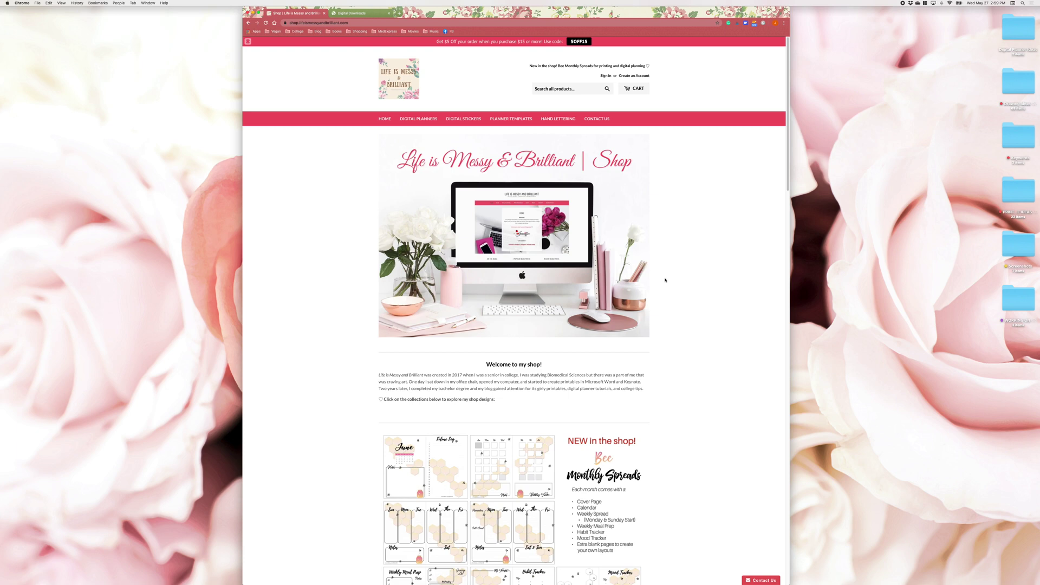
# Browse the shop's Digital Planners collection and open the Personalized Digital Planner with Hyperlinks product page.
pyautogui.scroll(-7, 666, 280)
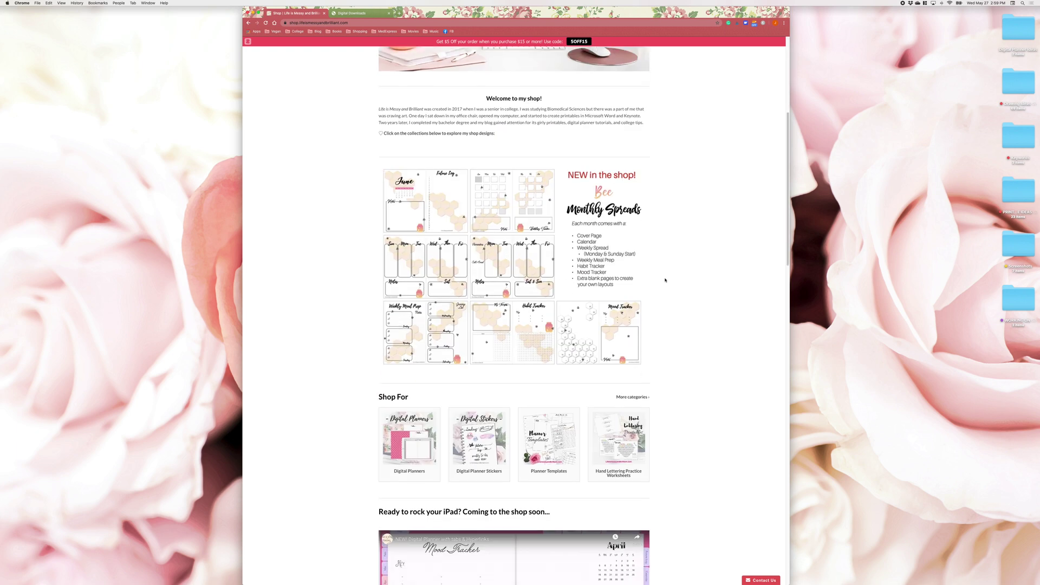
pyautogui.click(434, 335)
pyautogui.scroll(-5, 687, 223)
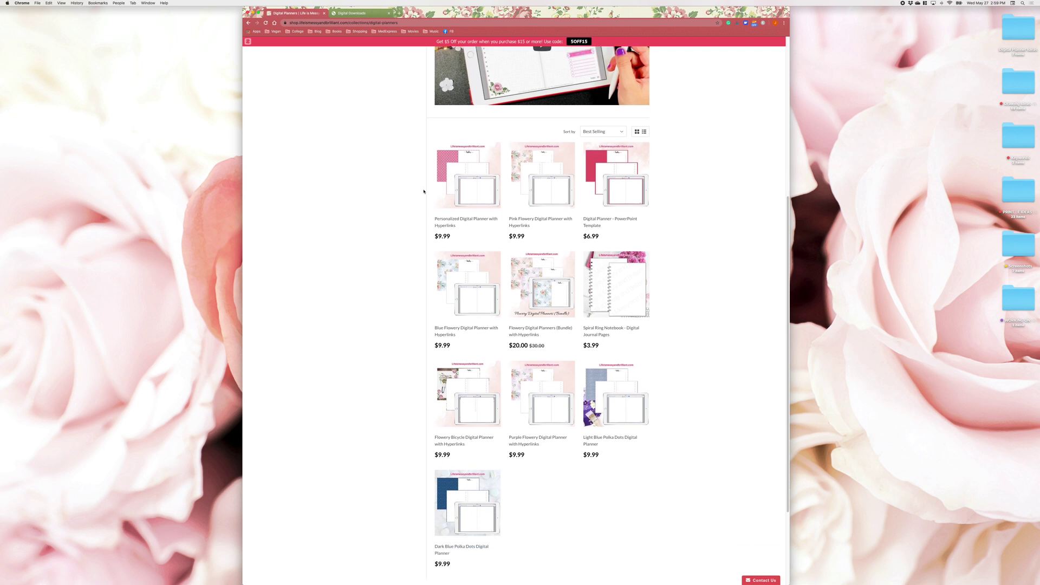
pyautogui.click(468, 154)
# Download Personalized Digital Planner.zip from the open Digital Downloads page and save it in the Documents folder.
pyautogui.click(362, 17)
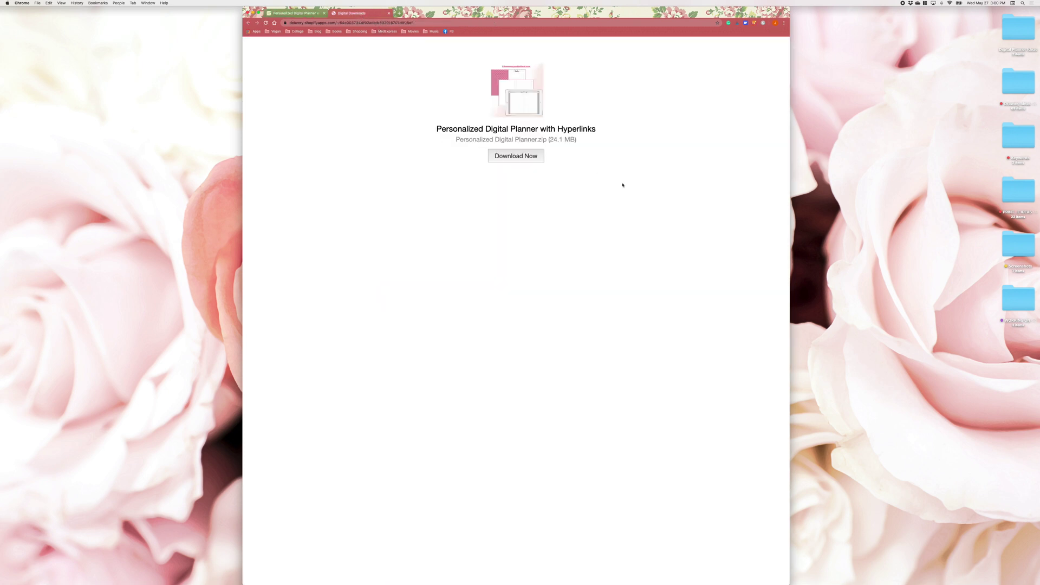
pyautogui.click(522, 154)
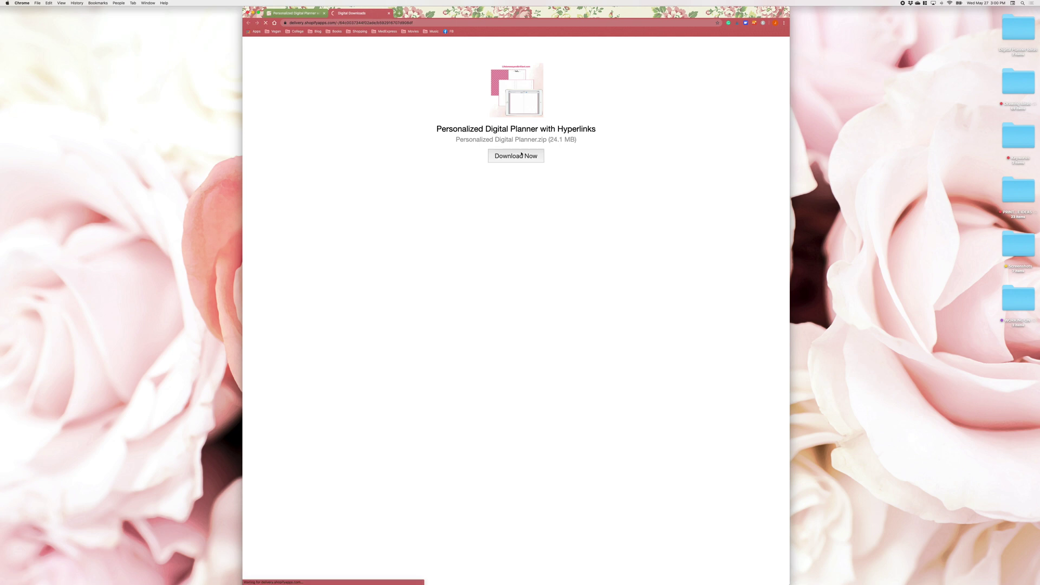
pyautogui.click(414, 98)
pyautogui.click(422, 91)
pyautogui.click(616, 143)
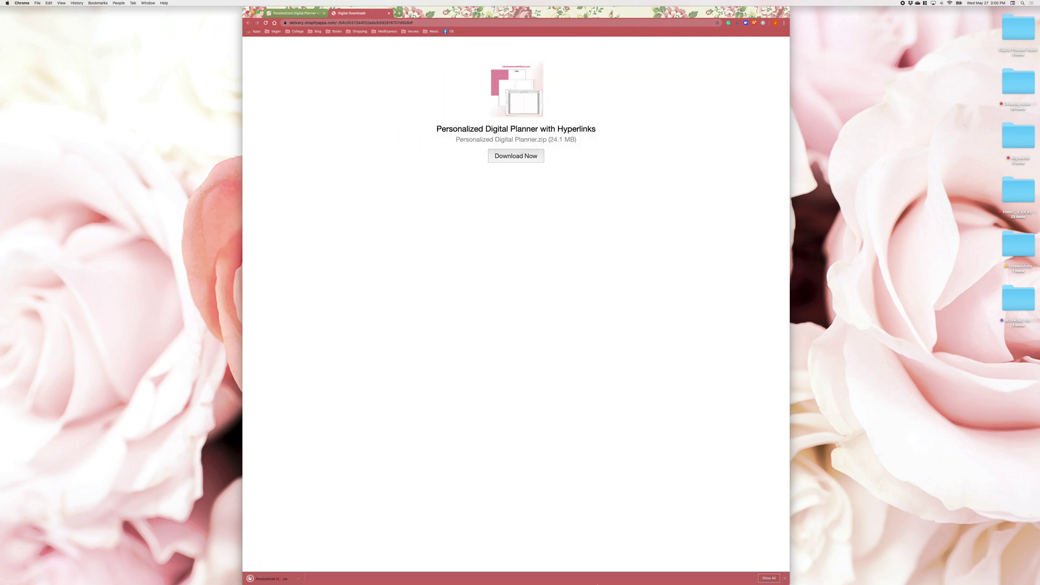
# Extract Personalized Digital Planner.zip in the Documents folder and look inside the extracted planner's PDF File folder.
pyautogui.click(448, 569)
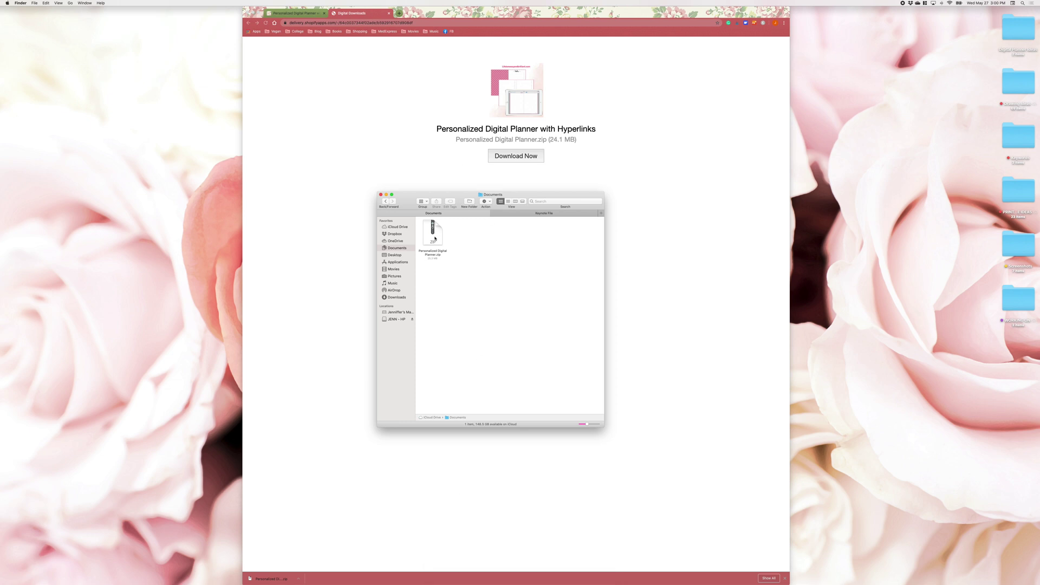
pyautogui.doubleClick(435, 238)
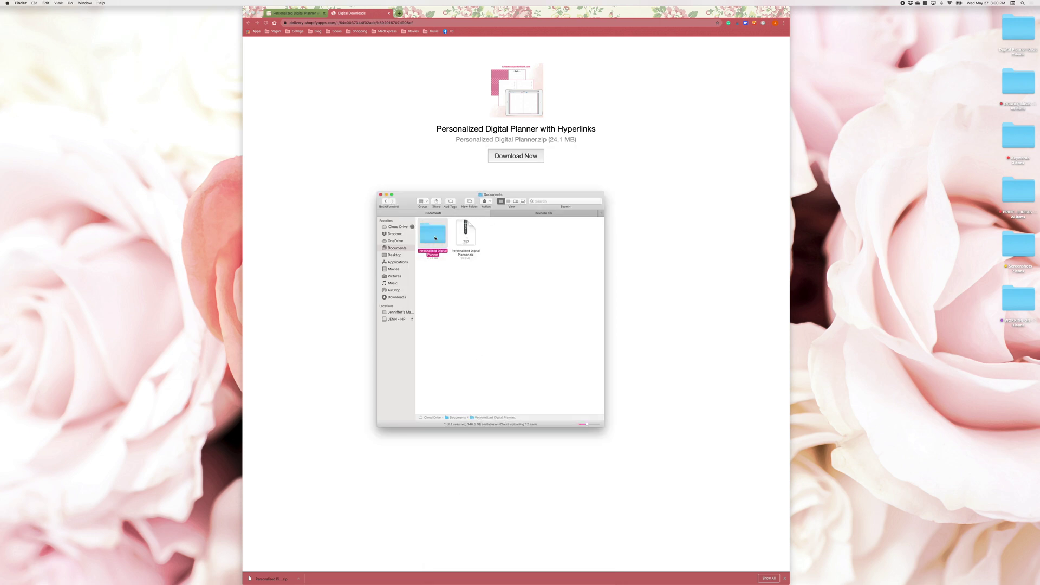
pyautogui.doubleClick(434, 234)
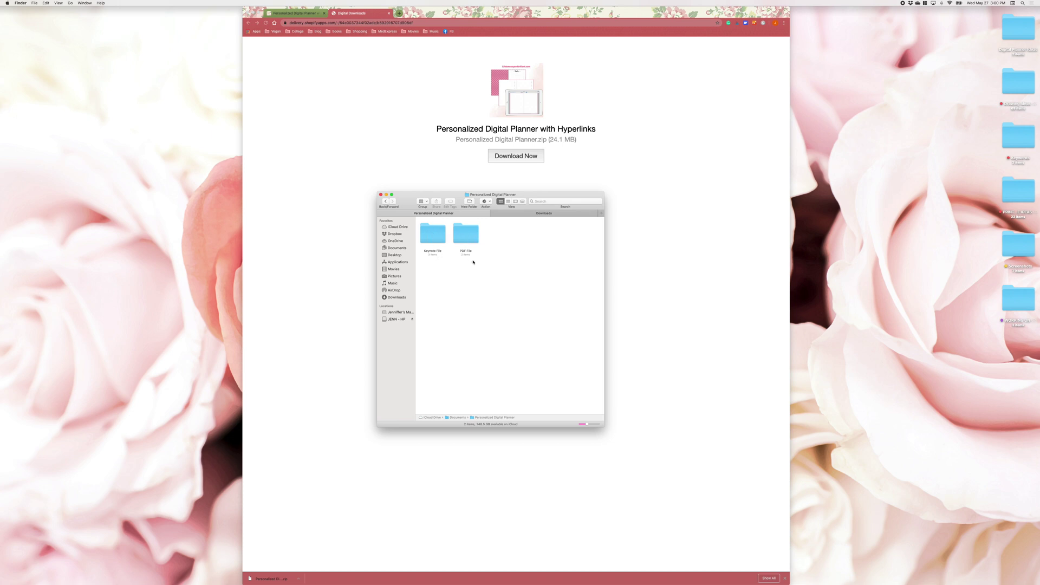
pyautogui.doubleClick(472, 236)
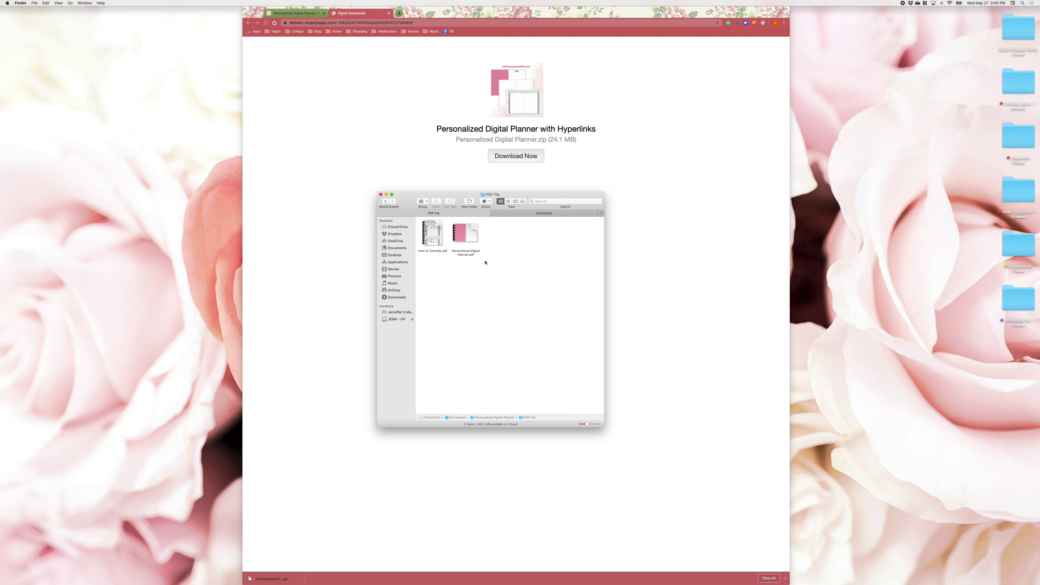
# Open the How to Change the Cover of the Planner guide from the planner's Keynote File folder.
pyautogui.press('super+bracketleft')
pyautogui.doubleClick(433, 234)
pyautogui.click(431, 230)
pyautogui.doubleClick(431, 230)
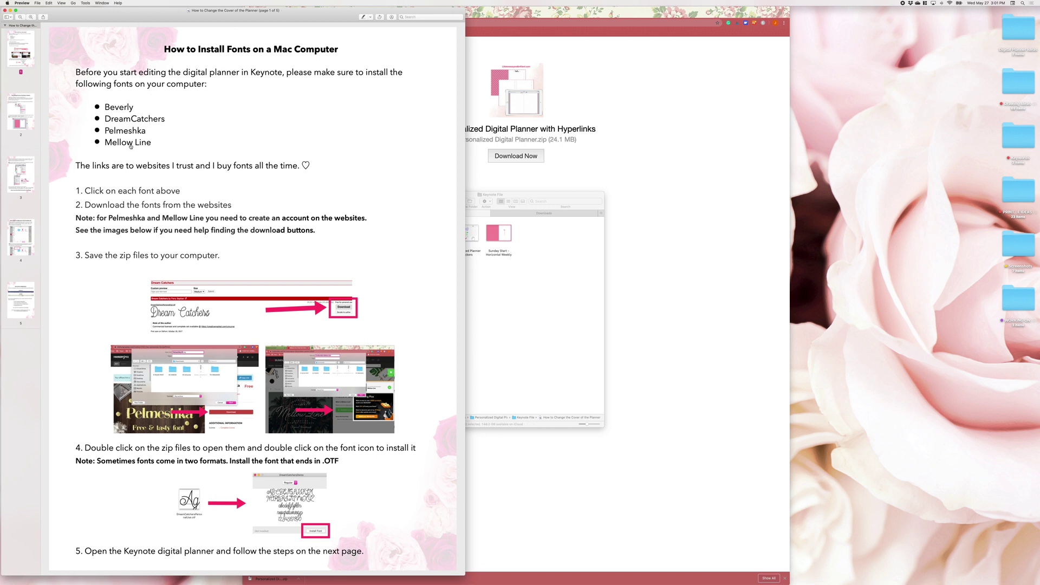
# Download the DreamCatchers font through the guide's link and save the dream_catchers zip archive in Documents.
pyautogui.click(130, 118)
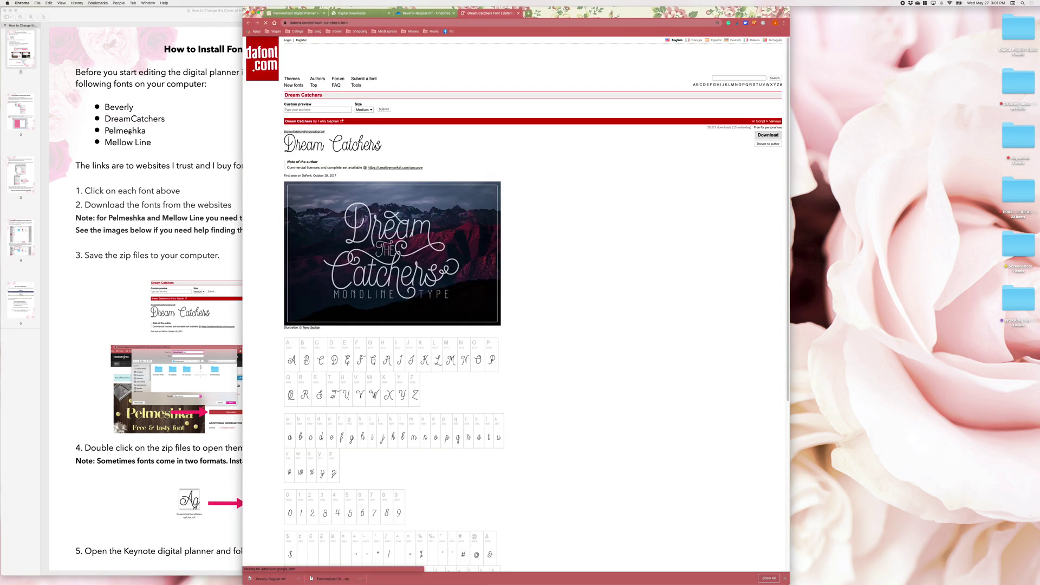
pyautogui.click(130, 133)
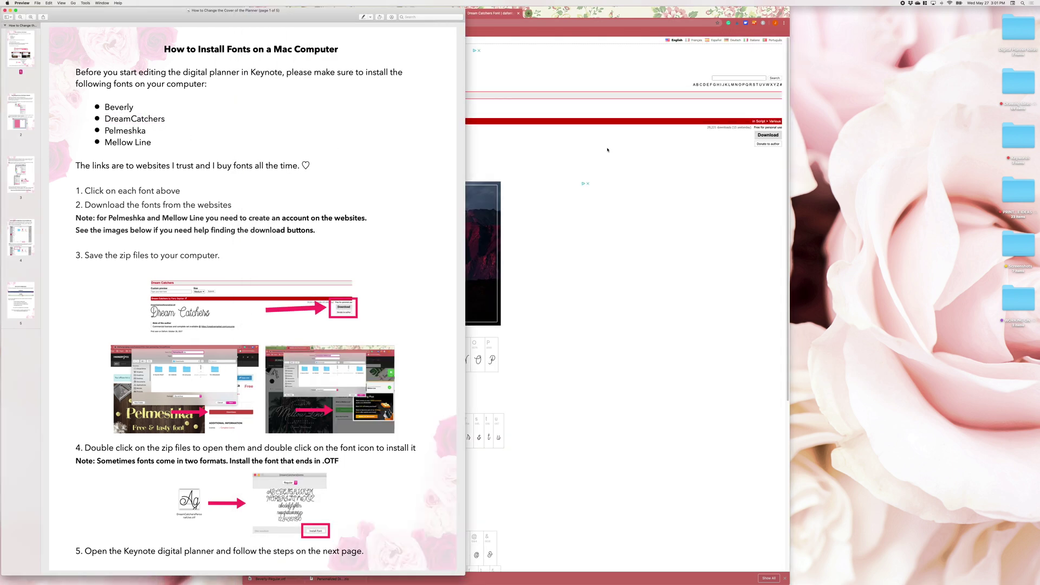
pyautogui.click(471, 152)
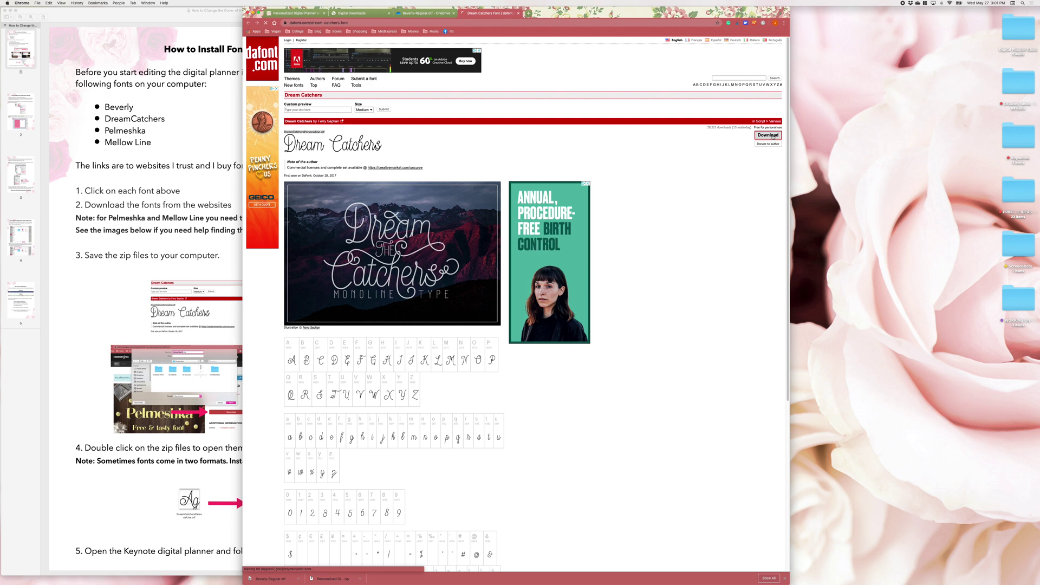
pyautogui.click(774, 136)
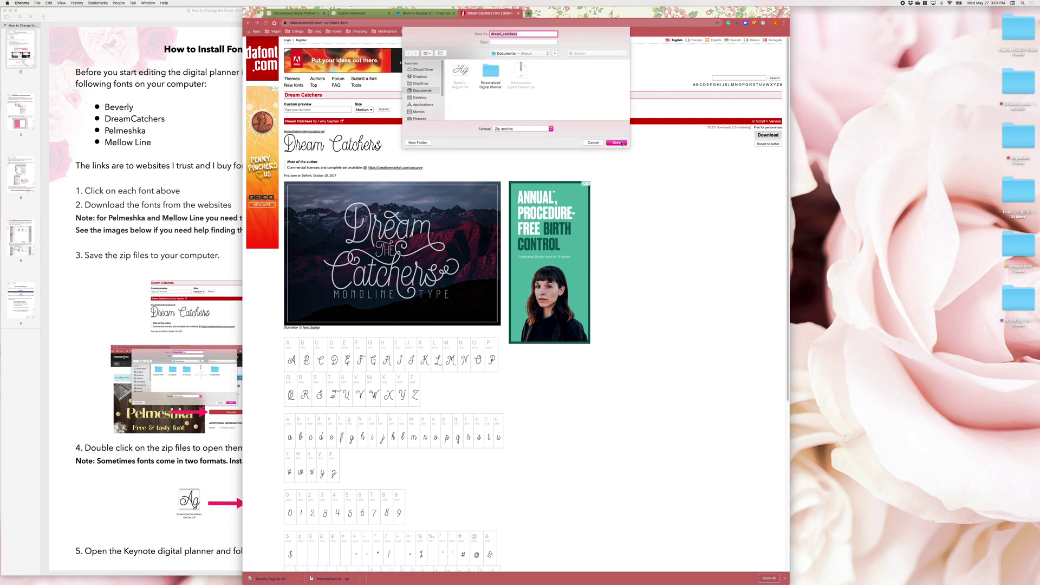
pyautogui.click(621, 143)
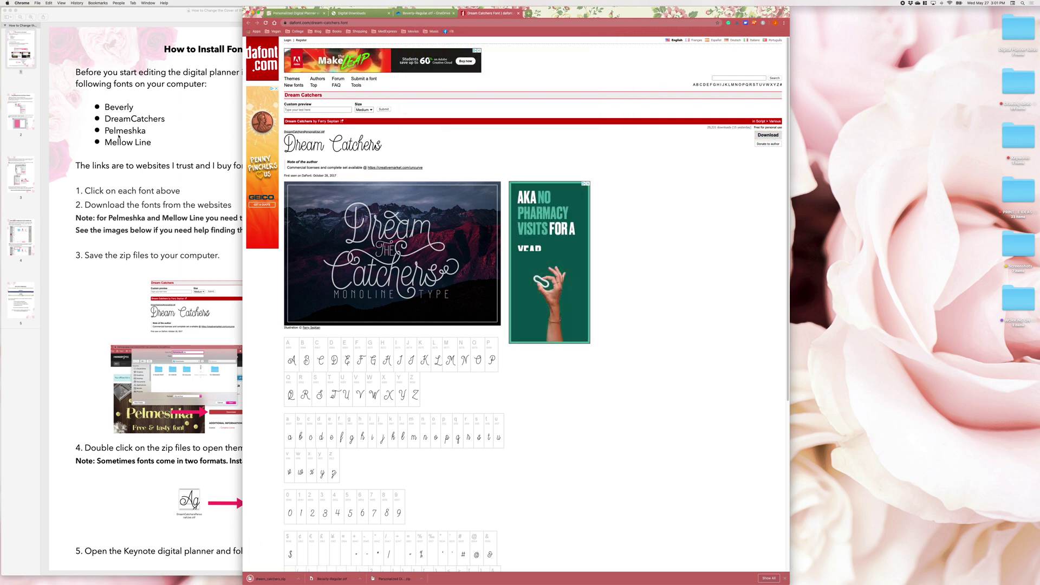
# Download the free Pelmeshka font through the guide's link and save its zip archive in Documents.
pyautogui.click(118, 137)
pyautogui.click(120, 132)
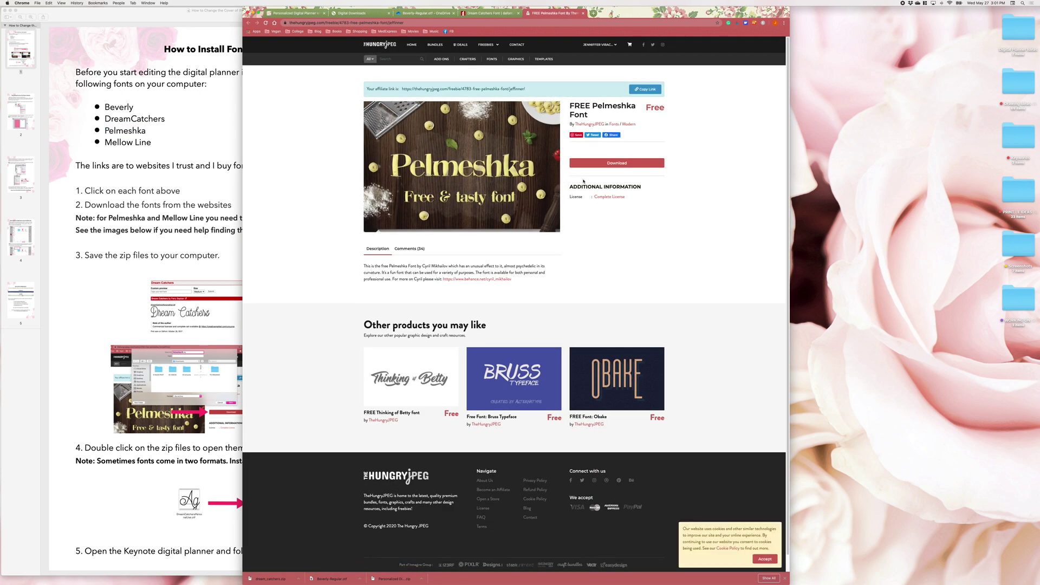
pyautogui.click(610, 163)
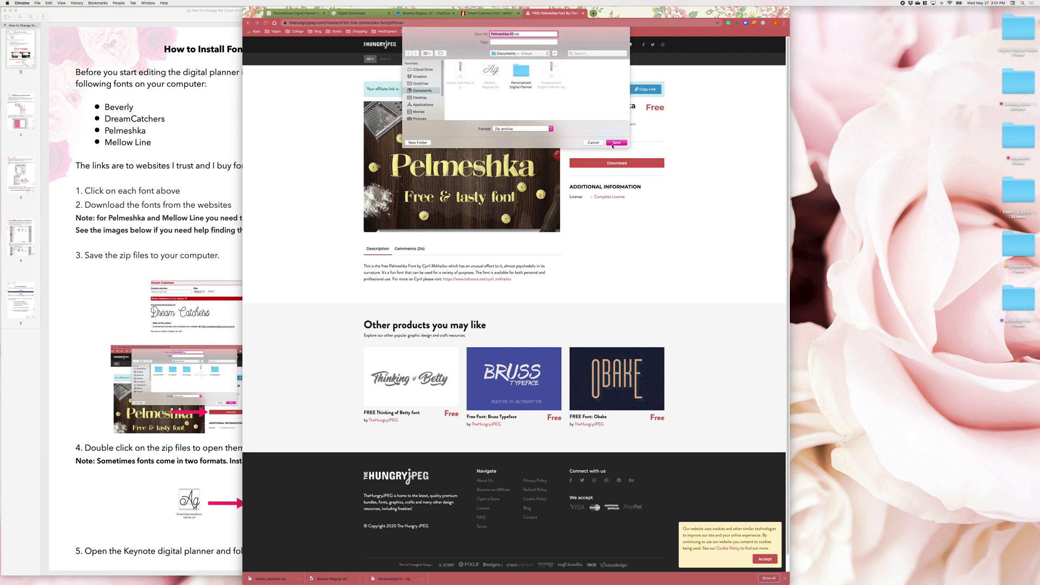
pyautogui.click(615, 143)
# Download the free Mellow Line font through the guide's link and save the FontBundles-Mellow-Line zip archive in Documents.
pyautogui.click(129, 144)
pyautogui.click(129, 144)
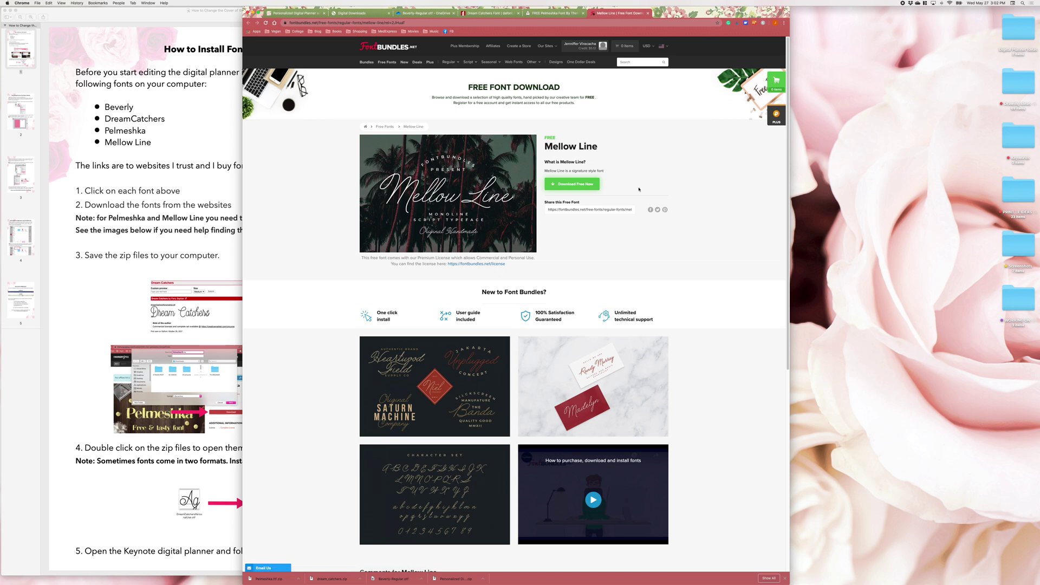
pyautogui.click(577, 186)
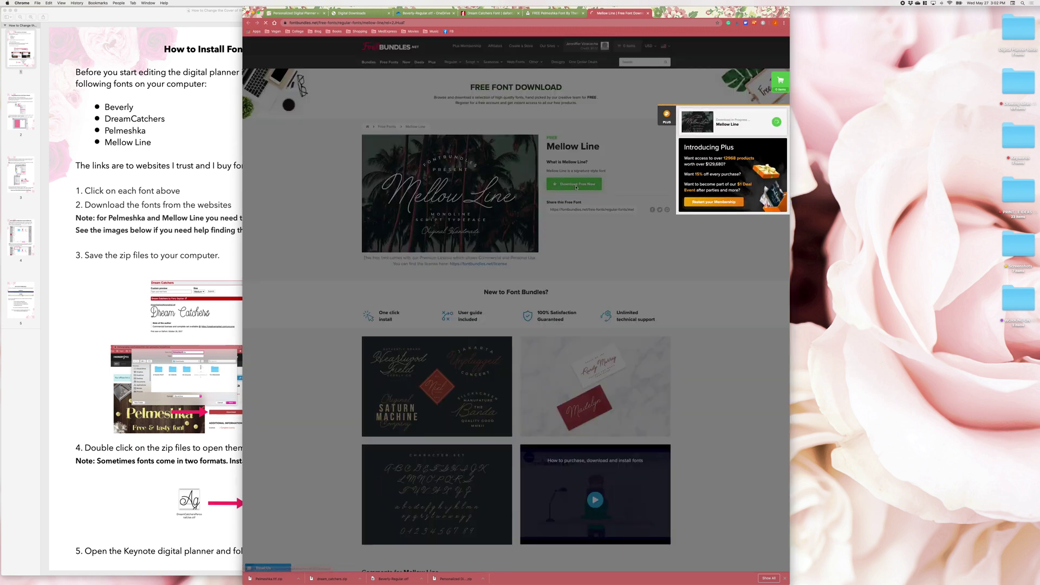
pyautogui.click(622, 144)
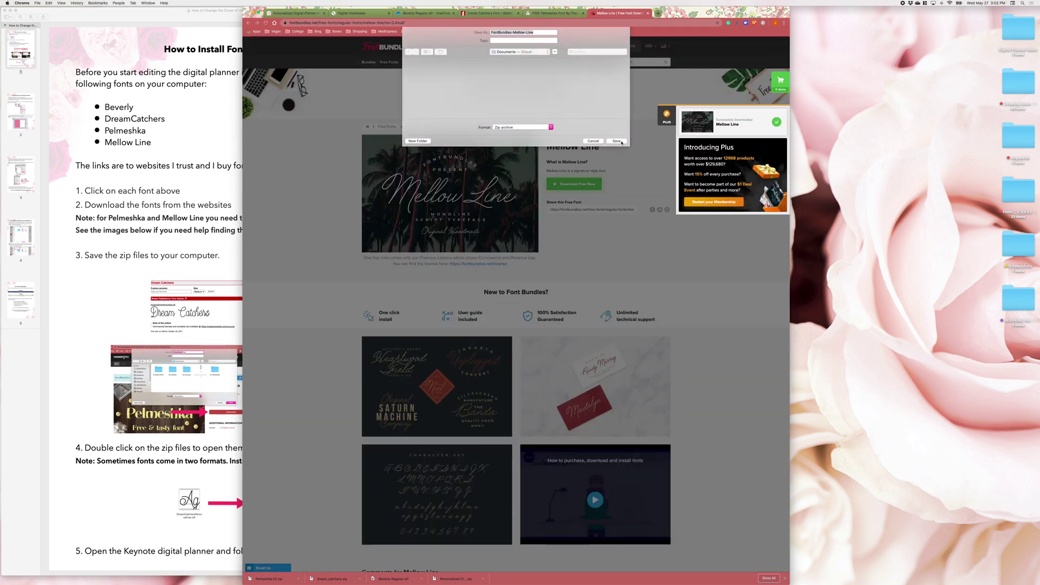
# Minimize the guide and the browser, then restore the Keynote File Finder window and go up to the Documents folder.
pyautogui.press('super+Tab')
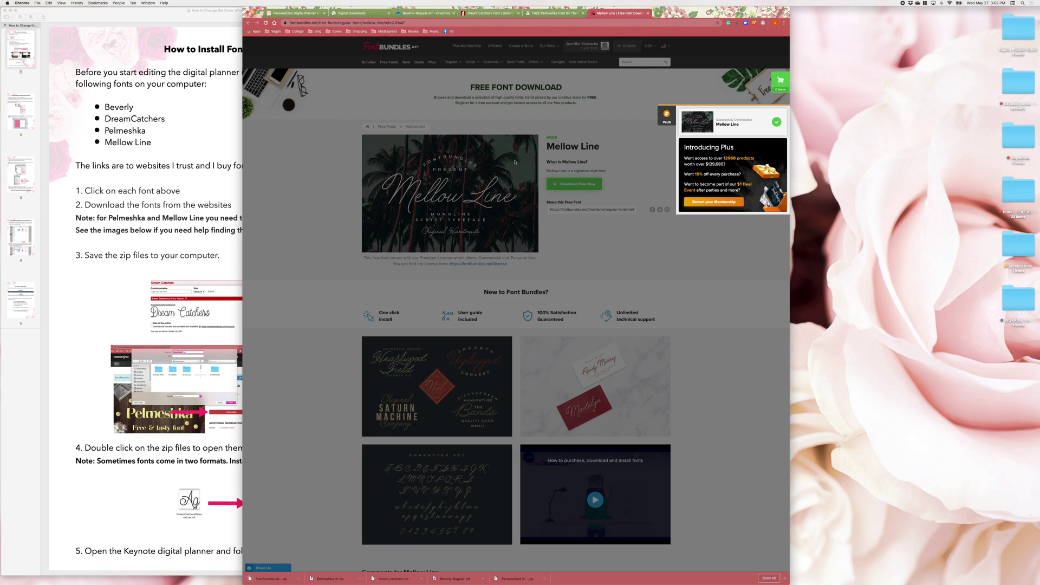
pyautogui.press('super+m')
pyautogui.click(676, 20)
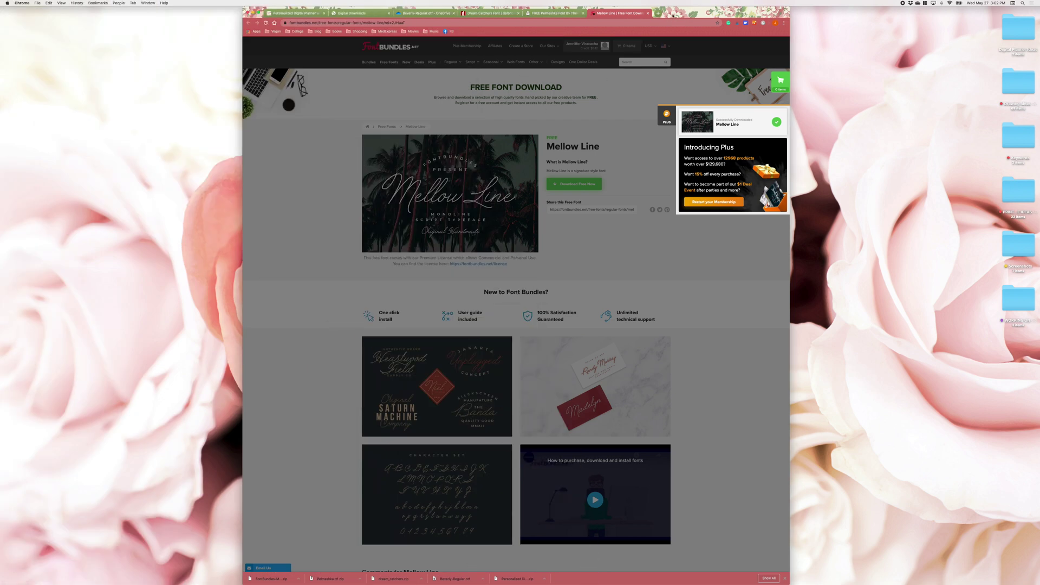
pyautogui.press('super+m')
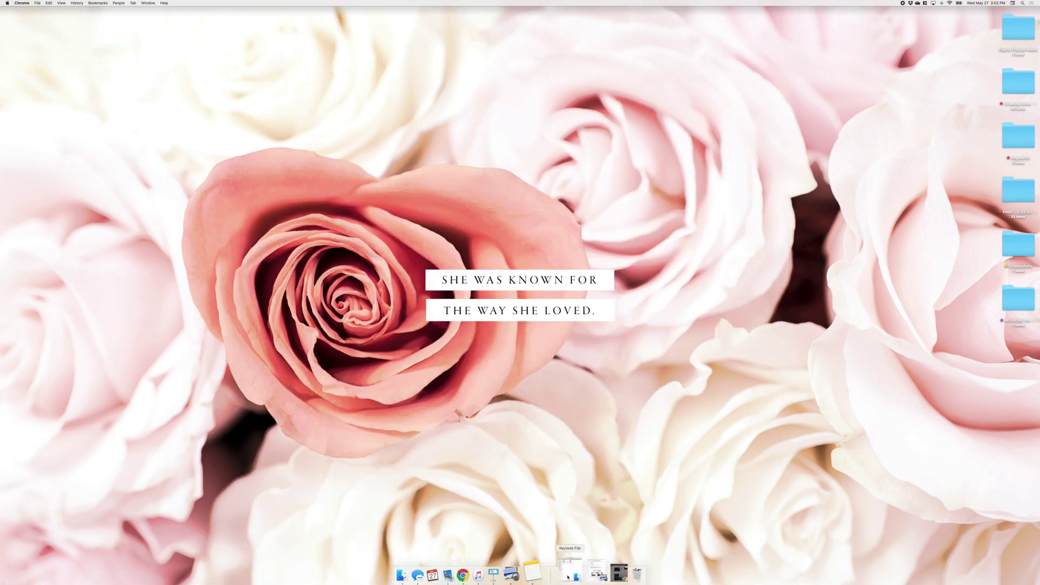
pyautogui.click(567, 573)
pyautogui.press('super+Up')
pyautogui.press('super+Up')
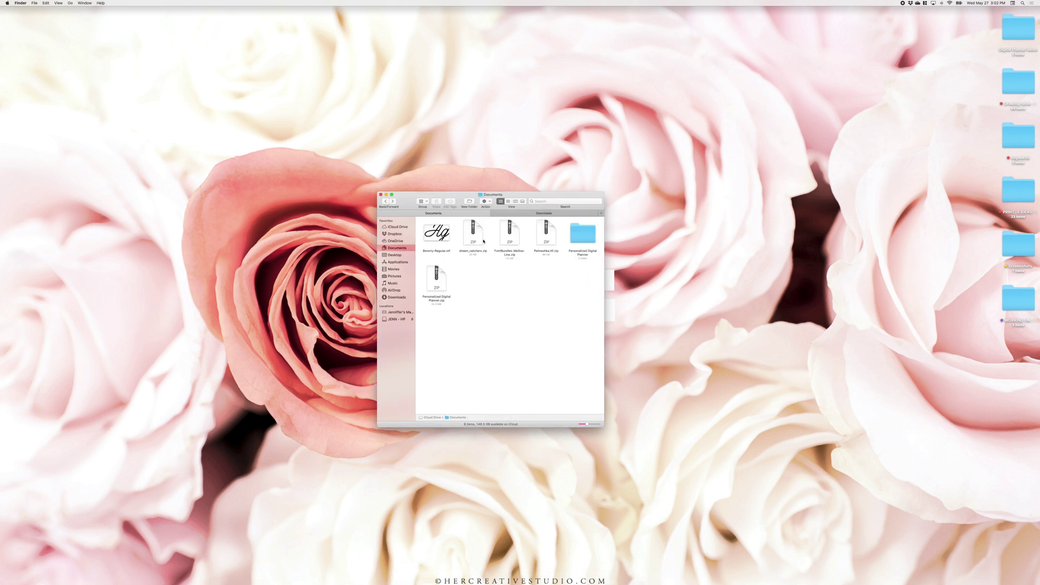
# Extract dream_catchers.zip and install its DreamCatchers OTF font, then quit Font Book.
pyautogui.doubleClick(478, 239)
pyautogui.click(505, 237)
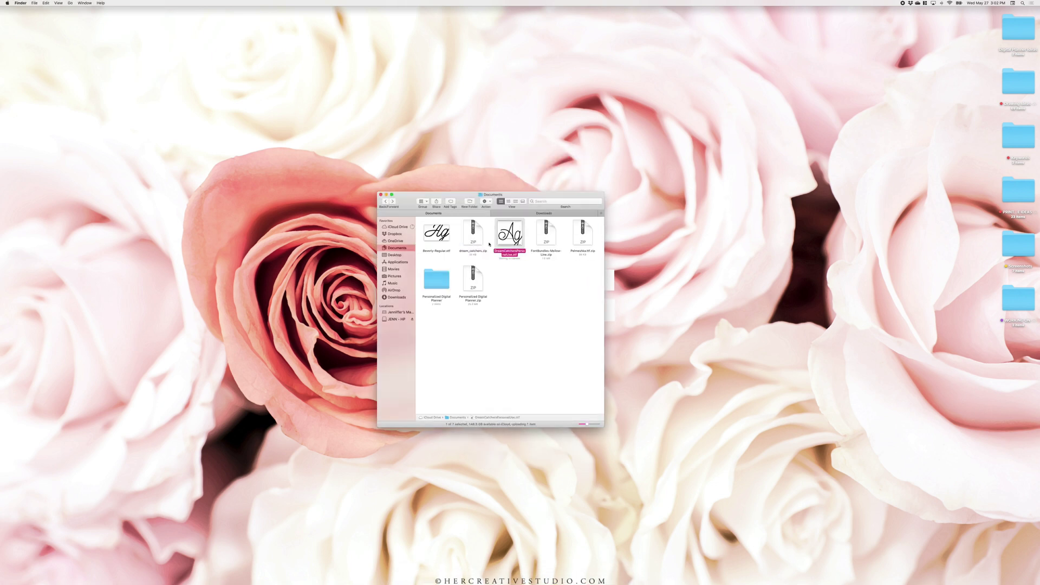
pyautogui.doubleClick(506, 239)
pyautogui.click(306, 416)
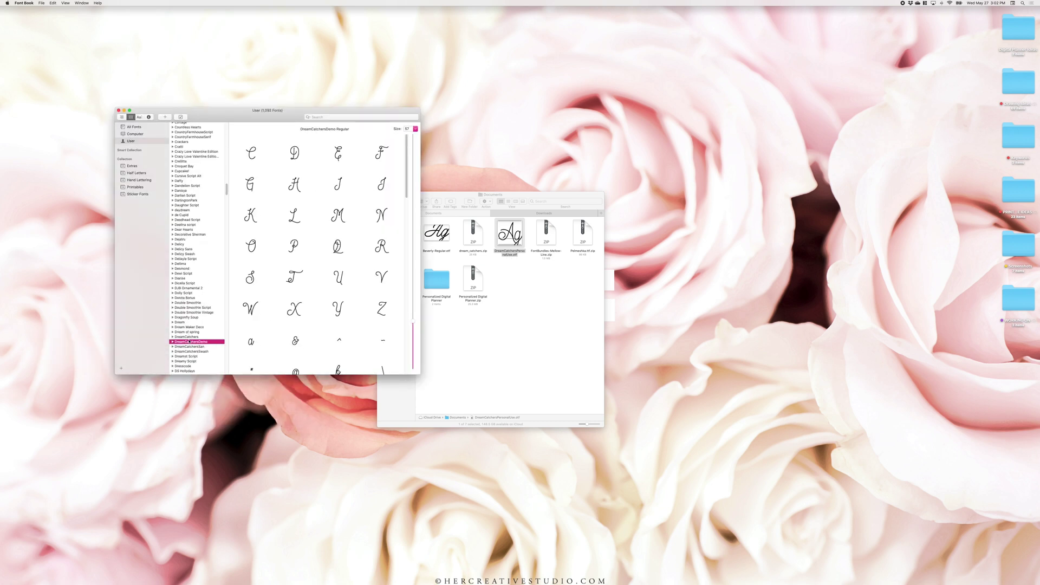
pyautogui.press('super+q')
# Extract the FontBundles-Mellow-Line archive, install the MellowLine-Regular font and check it in the Font Book list.
pyautogui.doubleClick(546, 233)
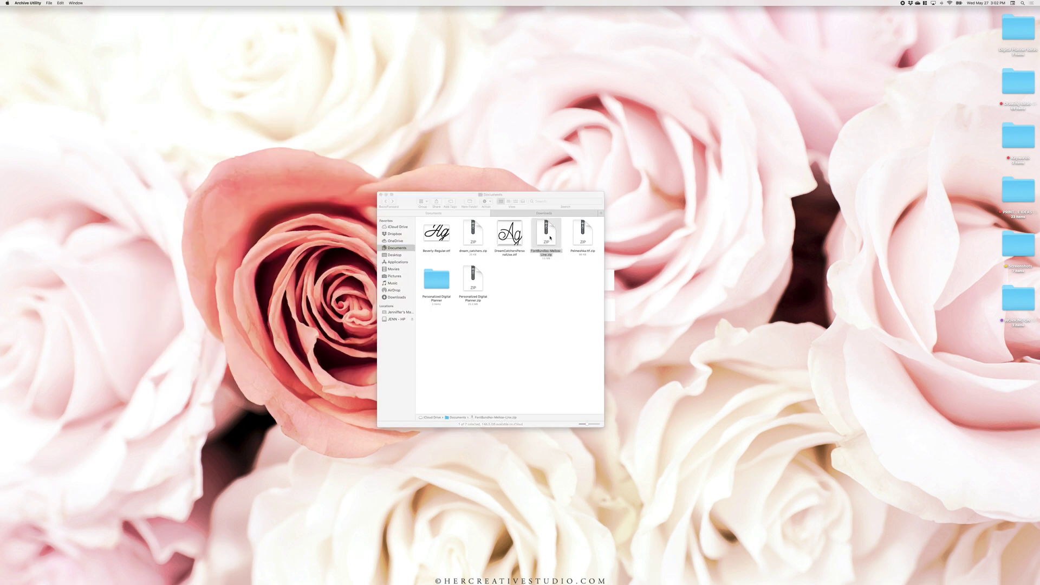
pyautogui.doubleClick(546, 233)
pyautogui.doubleClick(583, 233)
pyautogui.click(302, 428)
pyautogui.scroll(1, 189, 194)
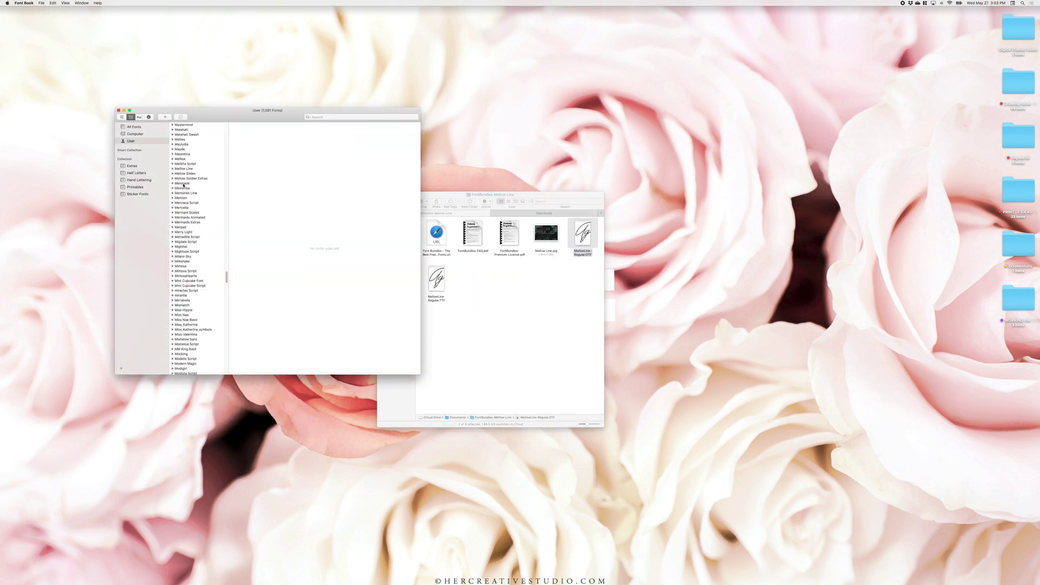
pyautogui.click(187, 169)
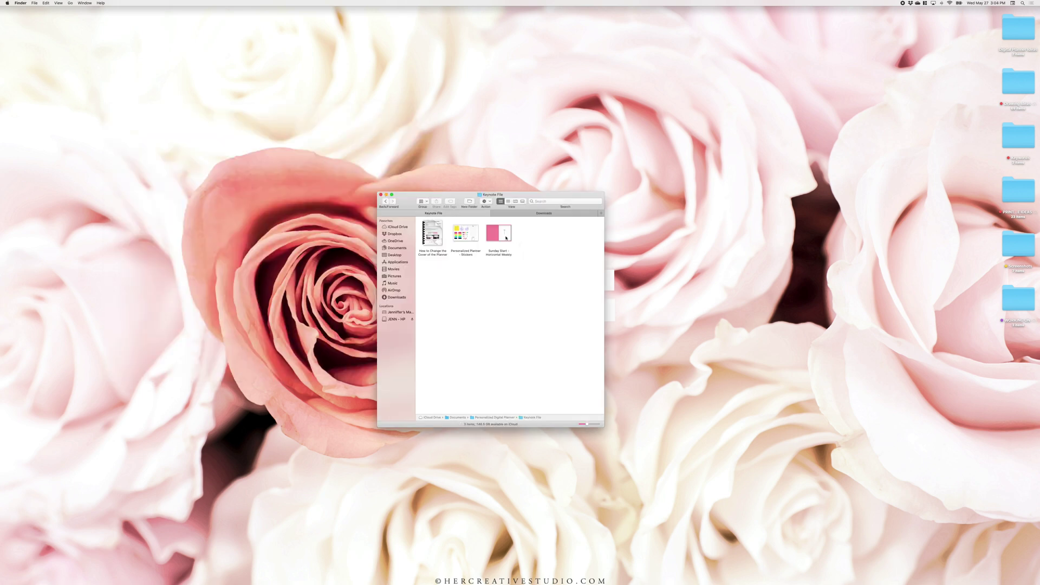
# Open the Sunday Start - Horizontal Weekly planner from the Keynote File folder in Keynote.
pyautogui.doubleClick(505, 237)
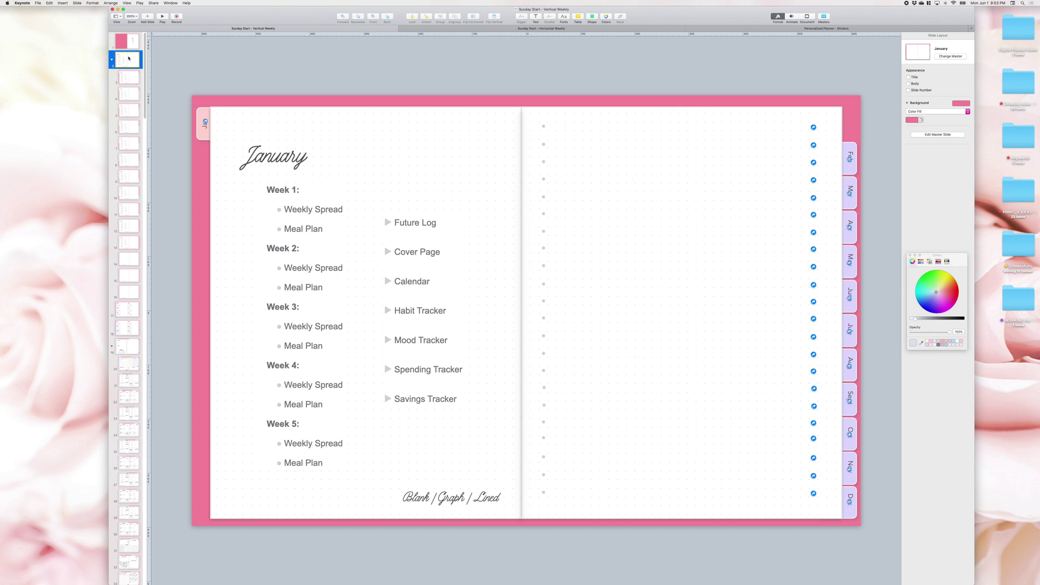
pyautogui.press('Down')
pyautogui.press('Down')
pyautogui.press('Down')
pyautogui.press('Down')
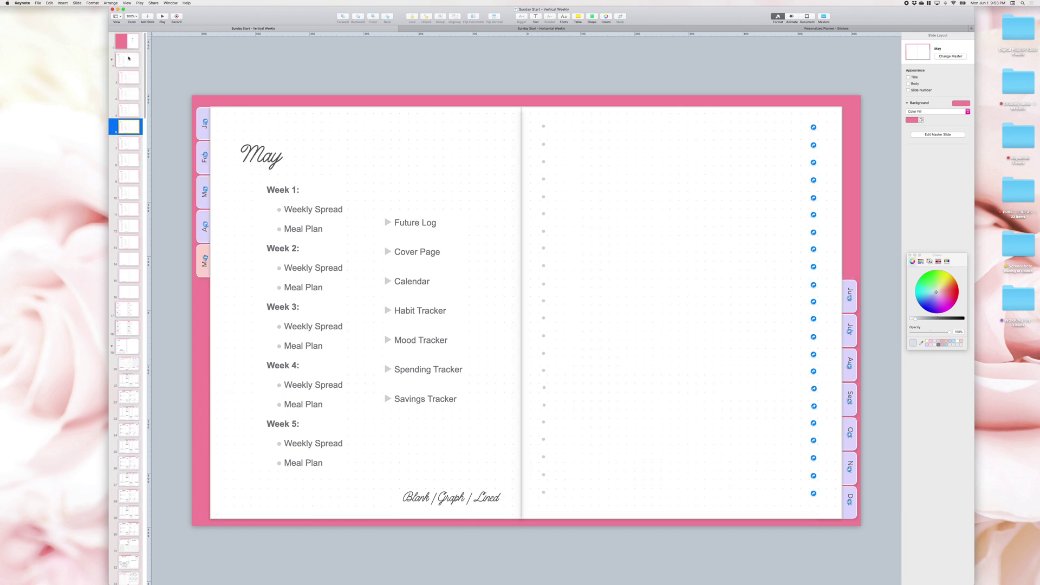
pyautogui.press('Down')
pyautogui.press('Down')
pyautogui.press('Down')
pyautogui.press('Down')
pyautogui.press('Down')
pyautogui.press('Down')
pyautogui.press('Down')
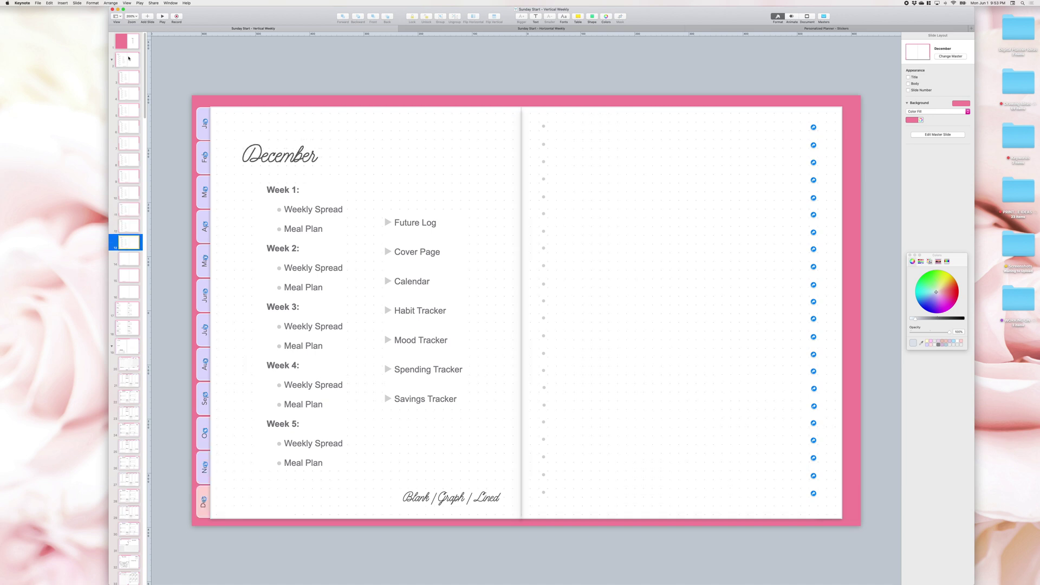
pyautogui.press('Down')
pyautogui.press('Down')
pyautogui.press('Down')
pyautogui.press('Down')
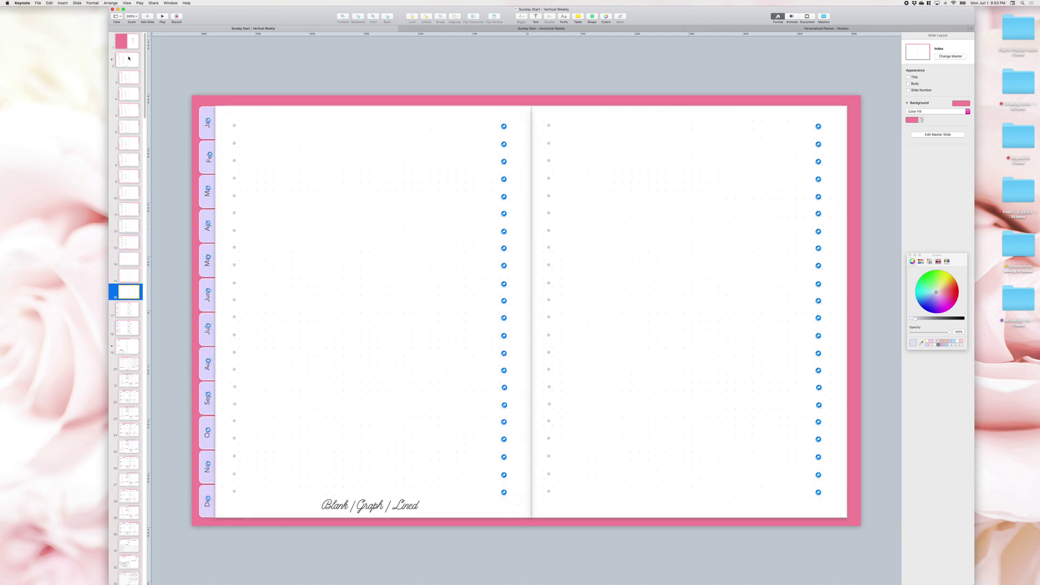
pyautogui.press('Down')
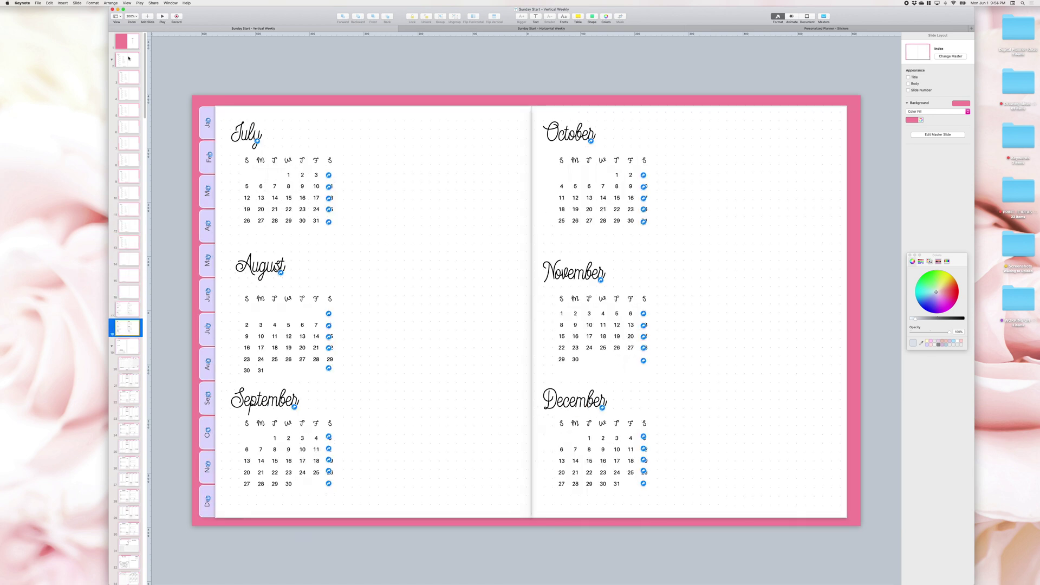
pyautogui.press('Down')
pyautogui.press('Down')
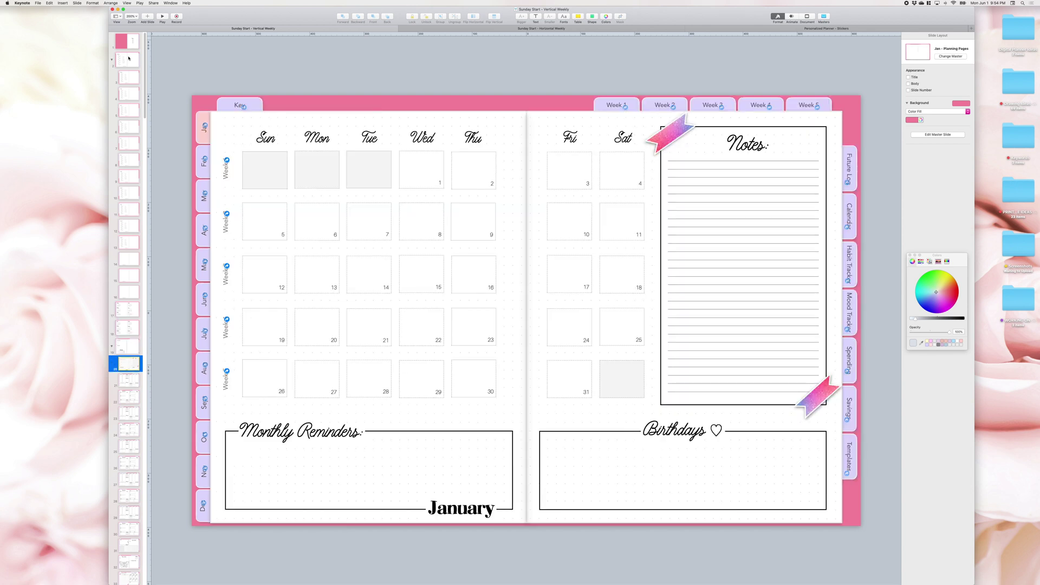
# Examine January's slides from the monthly calendar through the Habit Tracker and Mood Tracker to the Spending and Savings Trackers.
pyautogui.press('Down')
pyautogui.press('Down')
pyautogui.press('Down')
pyautogui.press('Down')
pyautogui.press('Down')
pyautogui.press('Down')
pyautogui.press('Down')
pyautogui.press('Down')
pyautogui.press('Down')
pyautogui.press('Down')
pyautogui.press('Down')
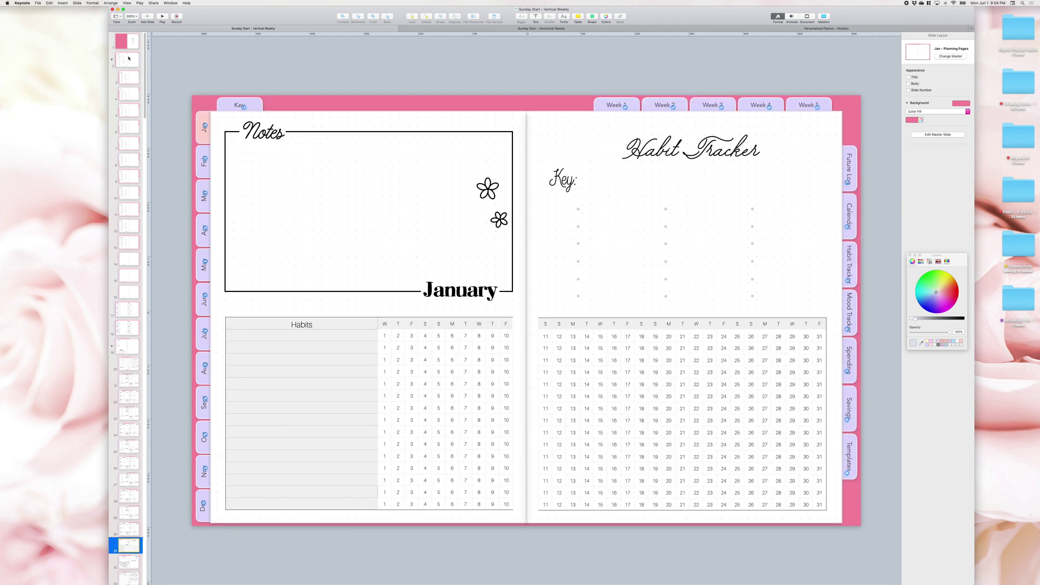
pyautogui.press('Up')
pyautogui.press('Down')
pyautogui.press('Down')
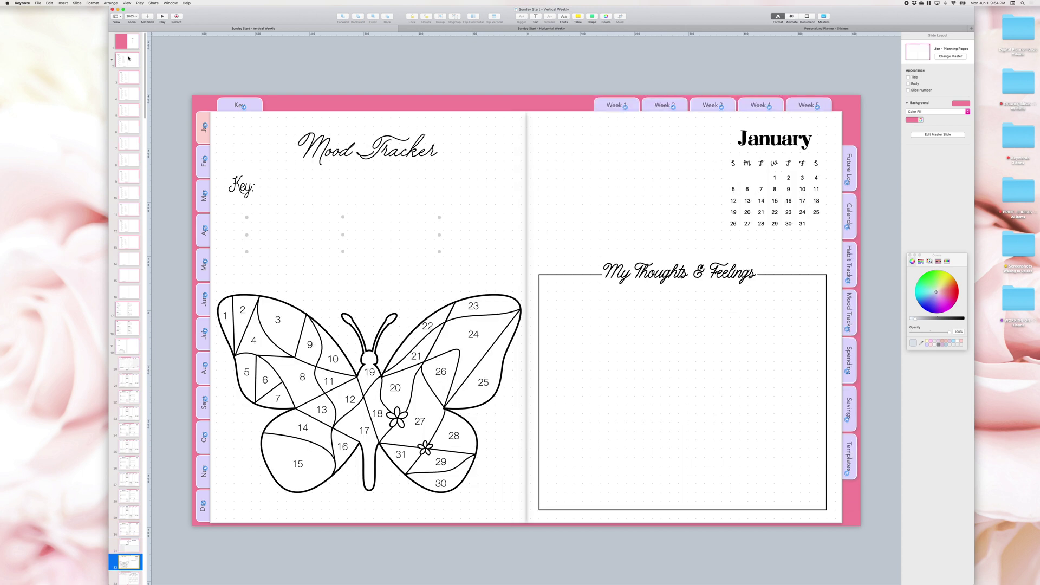
pyautogui.press('Down')
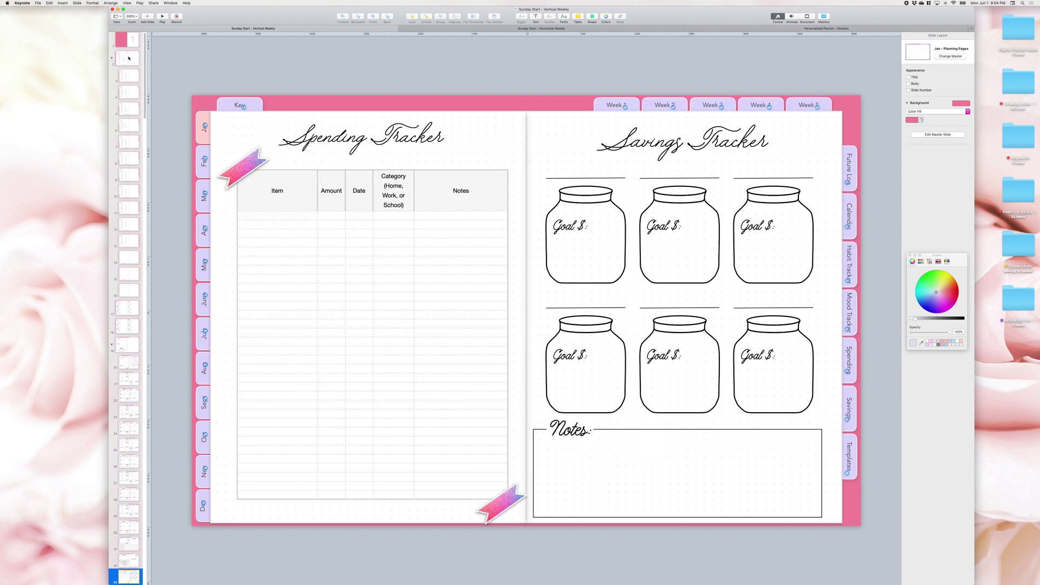
# Examine January's template pages at the end of its section, covering the dotted, blank, graph and lined papers.
pyautogui.scroll(-10, 129, 108)
pyautogui.click(127, 152)
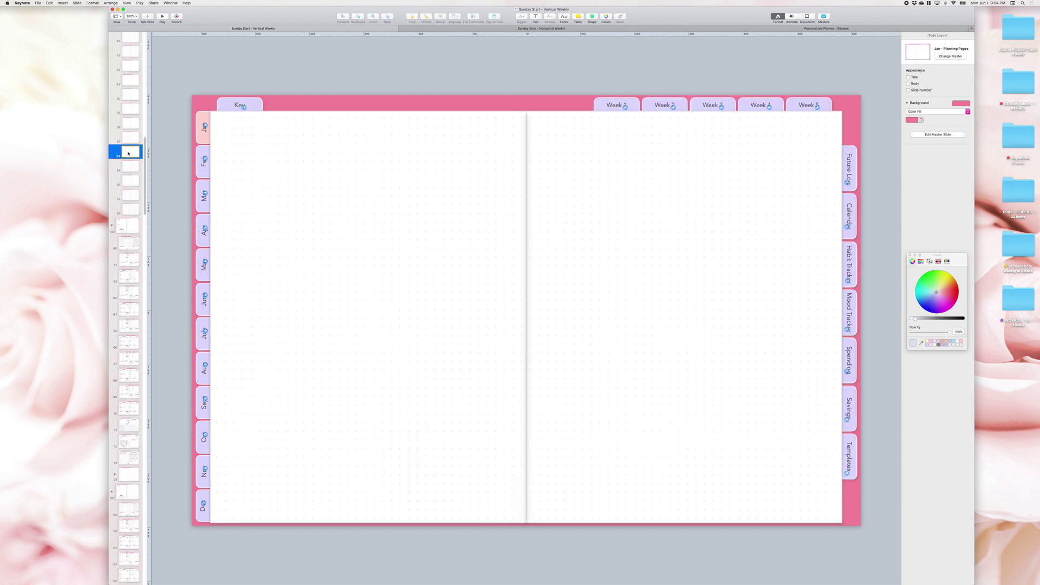
pyautogui.press('Down')
pyautogui.press('Down')
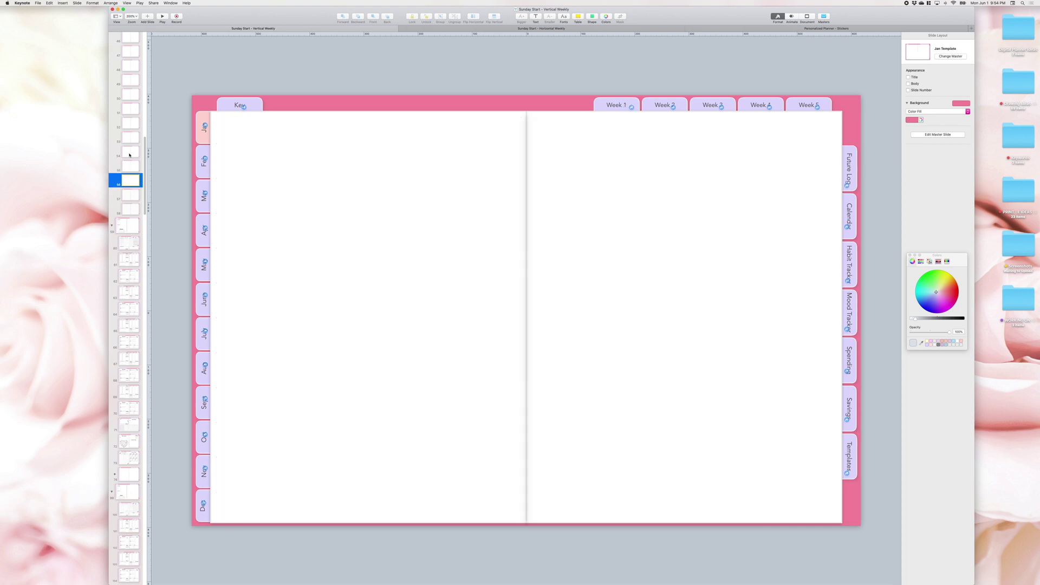
pyautogui.press('Down')
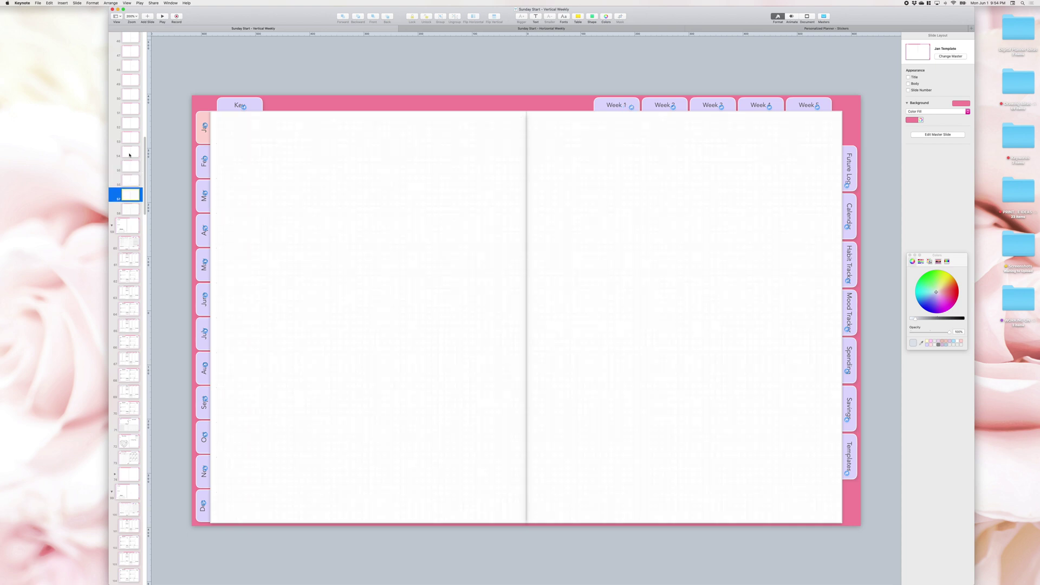
pyautogui.press('Down')
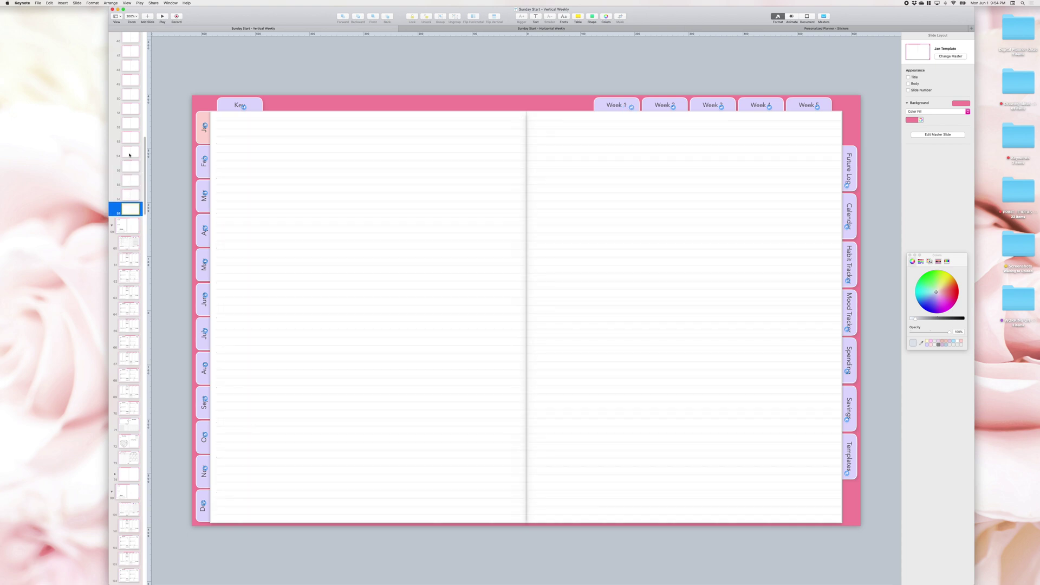
pyautogui.press('Down')
# Examine the Mood Tracker slides of the following months, from February through November, comparing each month's drawing.
pyautogui.click(129, 443)
pyautogui.scroll(-5, 129, 325)
pyautogui.click(129, 247)
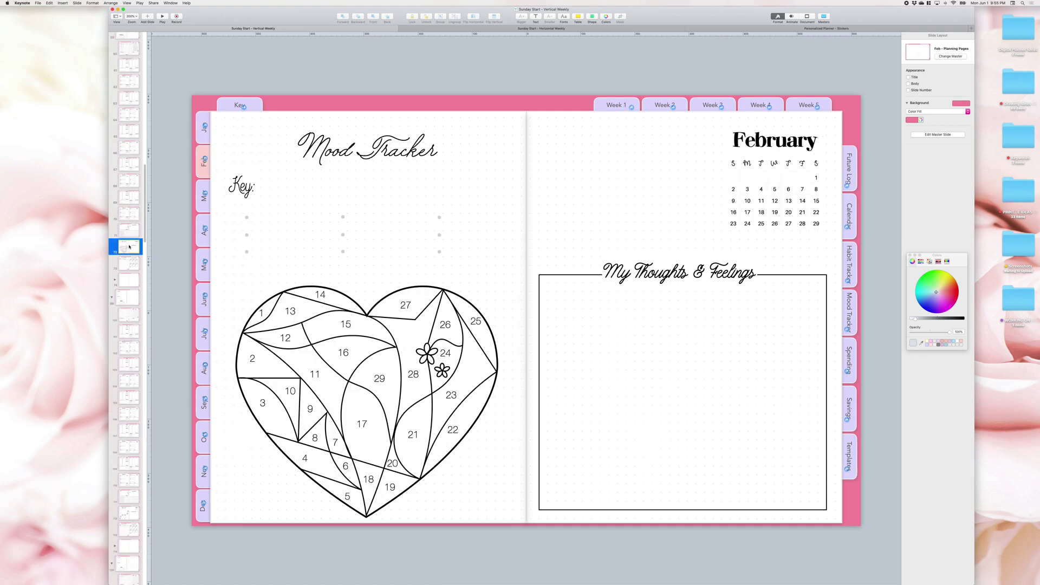
pyautogui.scroll(-10, 129, 247)
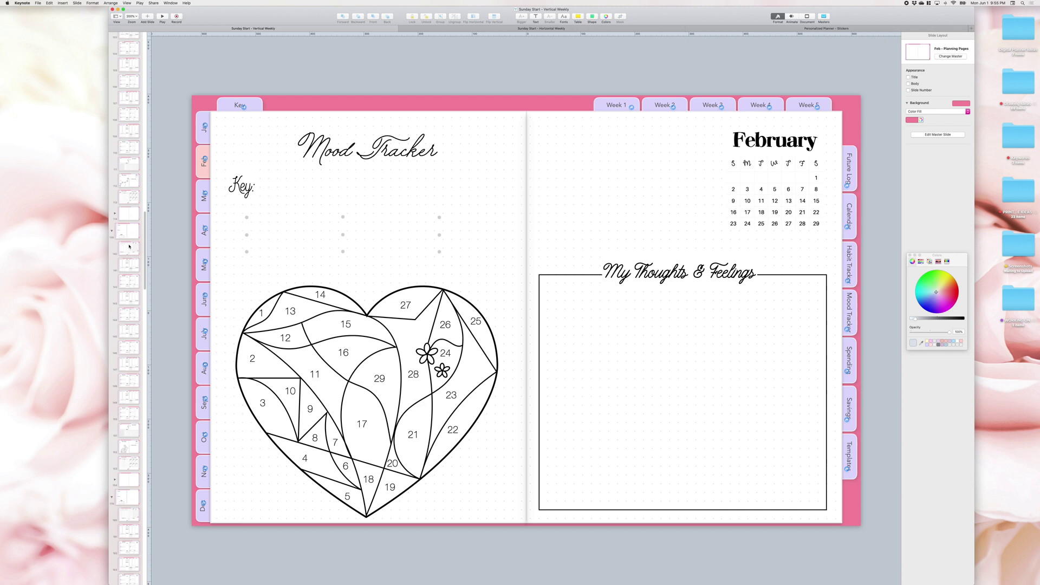
pyautogui.click(122, 183)
pyautogui.scroll(-3, 128, 184)
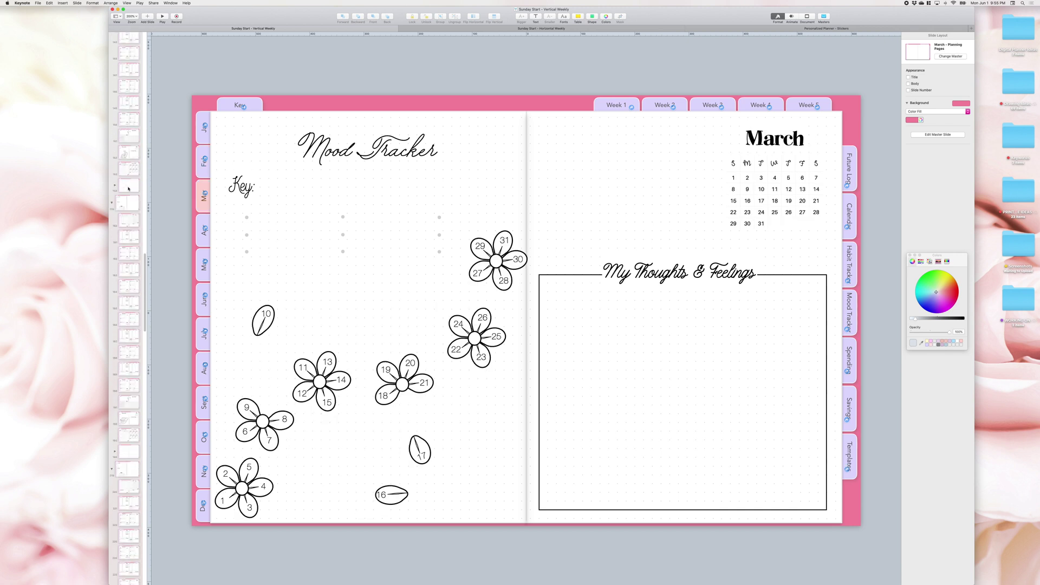
pyautogui.click(128, 157)
pyautogui.scroll(-3, 130, 160)
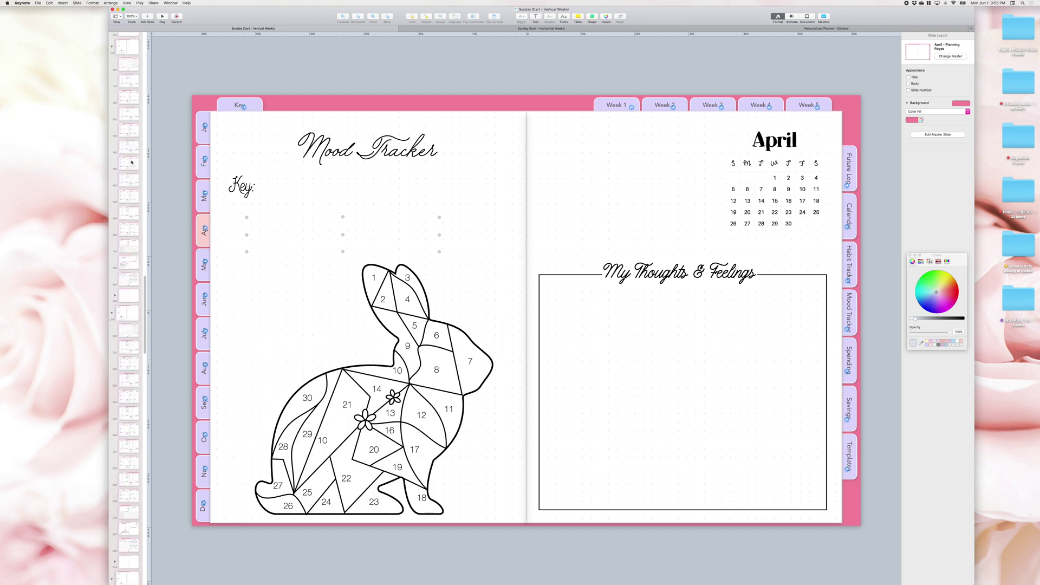
pyautogui.click(124, 168)
pyautogui.scroll(-3, 123, 168)
pyautogui.click(127, 130)
pyautogui.scroll(-3, 127, 131)
pyautogui.click(126, 131)
pyautogui.scroll(-3, 125, 136)
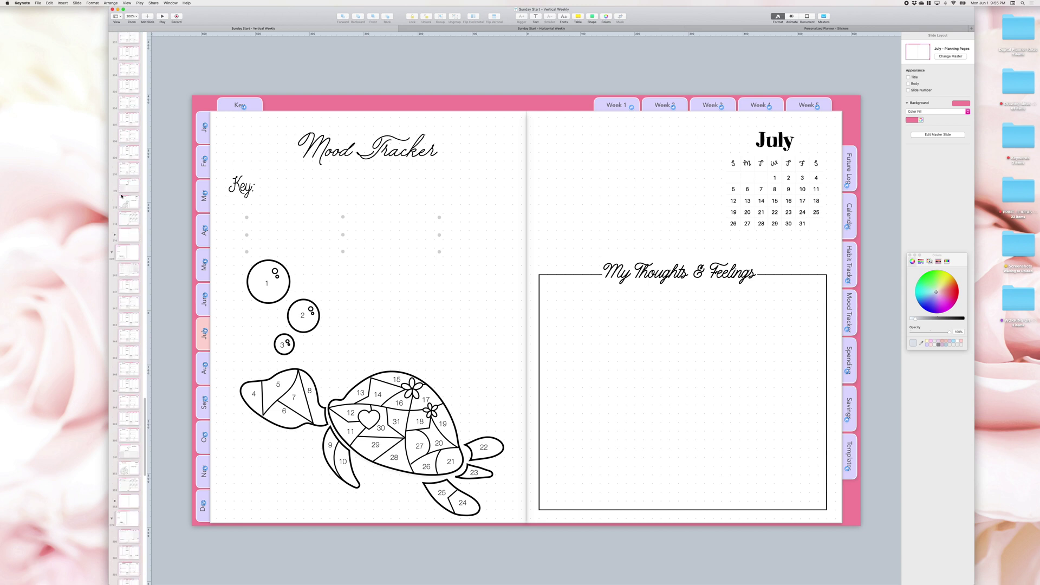
pyautogui.click(122, 196)
pyautogui.scroll(-3, 122, 196)
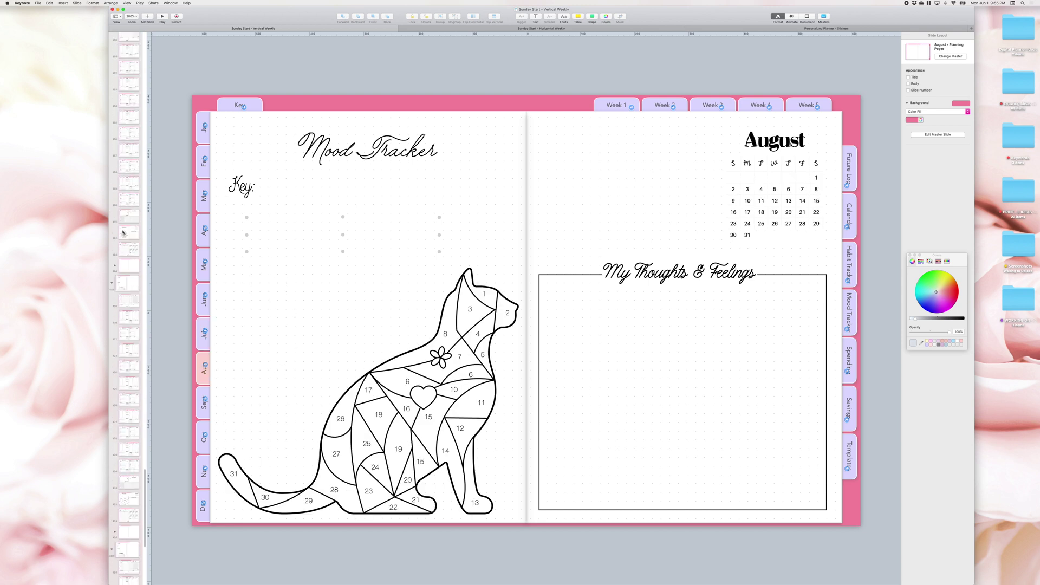
pyautogui.click(123, 232)
pyautogui.scroll(-3, 123, 232)
pyautogui.click(124, 238)
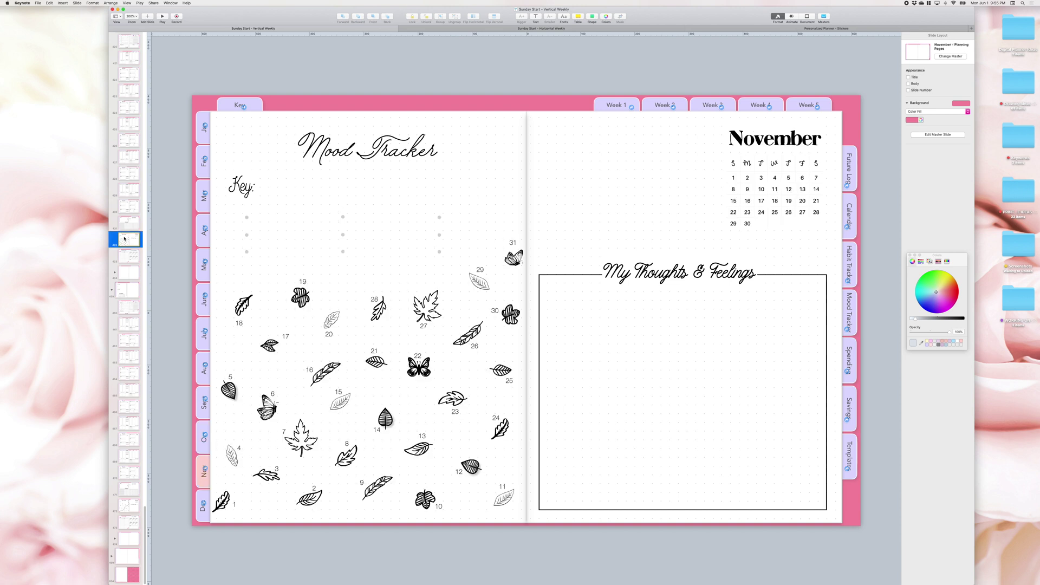
pyautogui.click(127, 508)
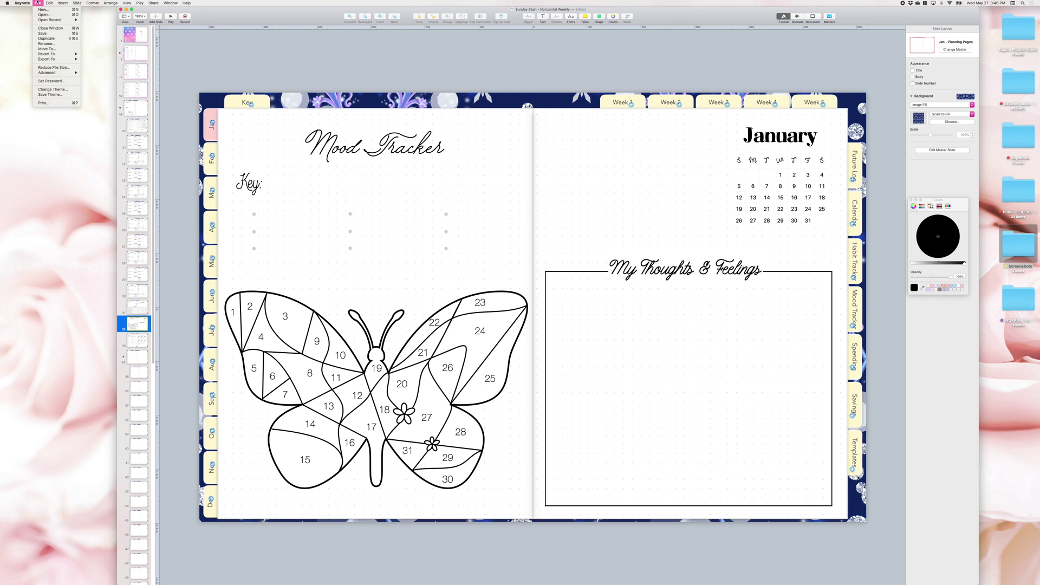
# Find "Mood" in the Horizontal Weekly planner's slides and replace every occurrence with "Pain".
pyautogui.moveTo(47, 2)
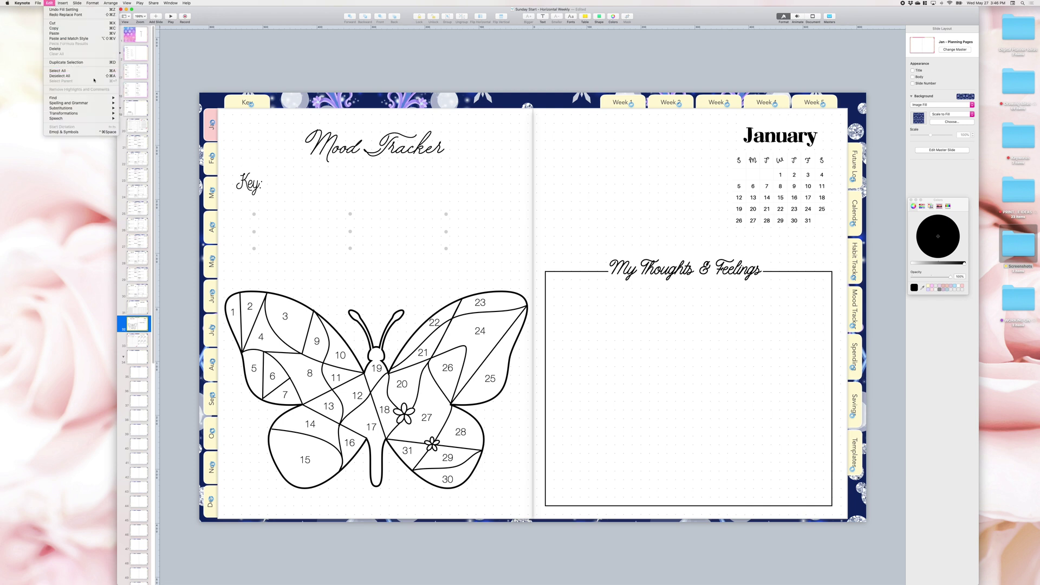
pyautogui.moveTo(109, 99)
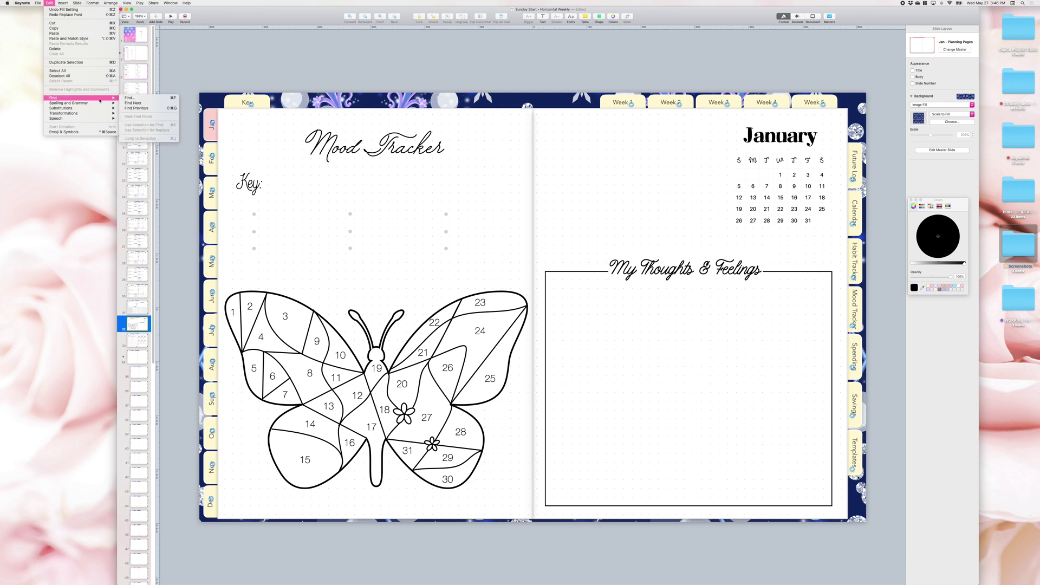
pyautogui.click(143, 99)
pyautogui.moveTo(504, 300); pyautogui.dragTo(579, 167)
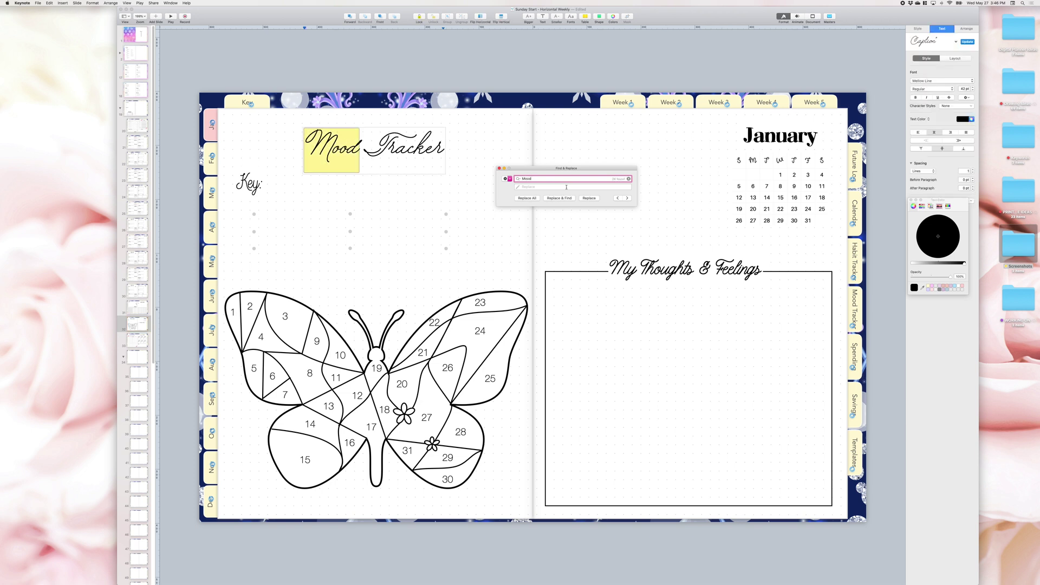
pyautogui.click(562, 187)
pyautogui.write('Pain')
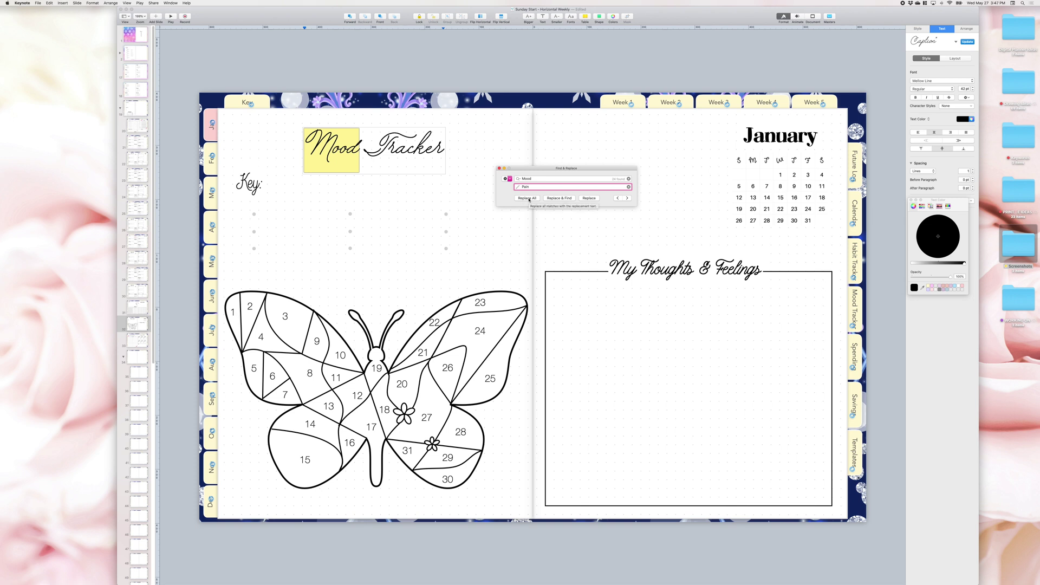
pyautogui.click(527, 199)
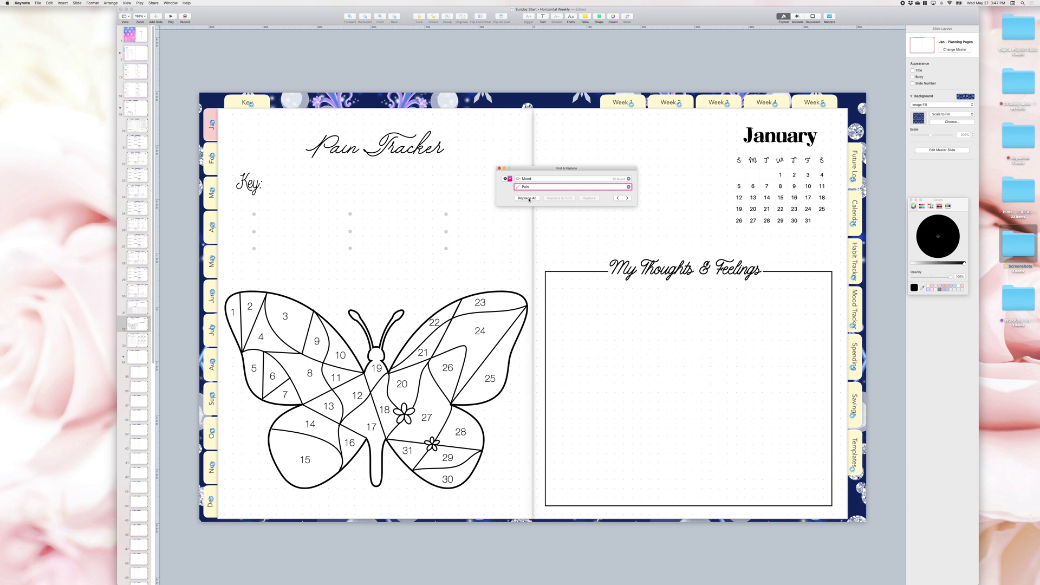
# Replace every "Mood" with "Pain" in the master slides and check the side tabs on the March Week 2 master.
pyautogui.click(943, 150)
pyautogui.click(490, 167)
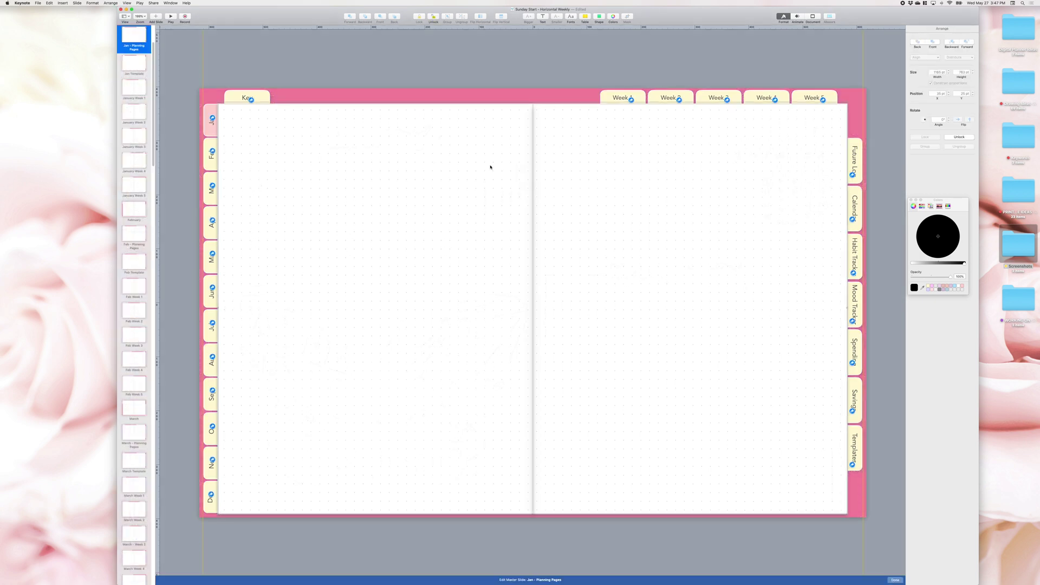
pyautogui.press('super+f')
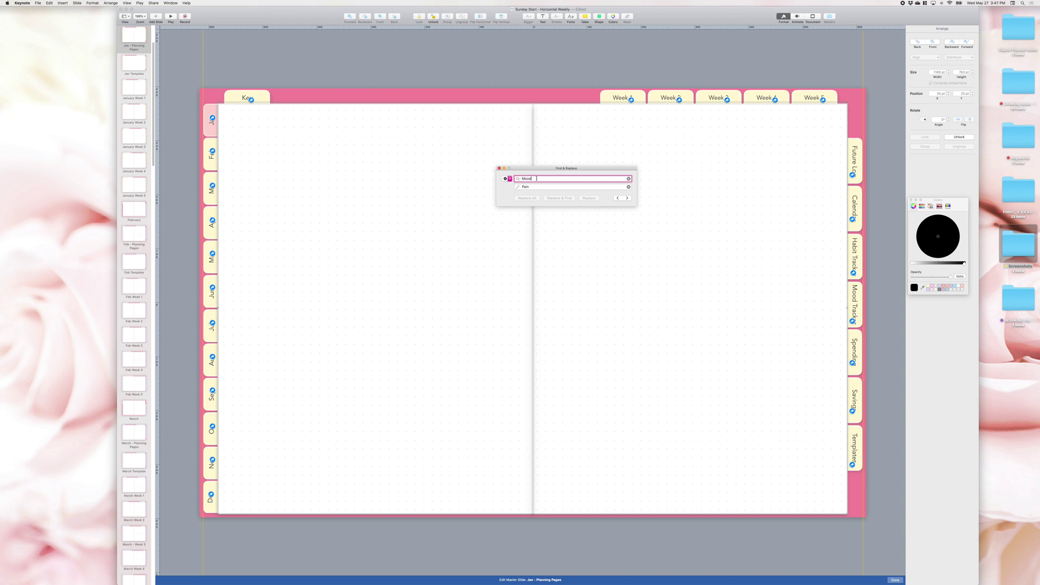
pyautogui.press('Return')
pyautogui.click(520, 198)
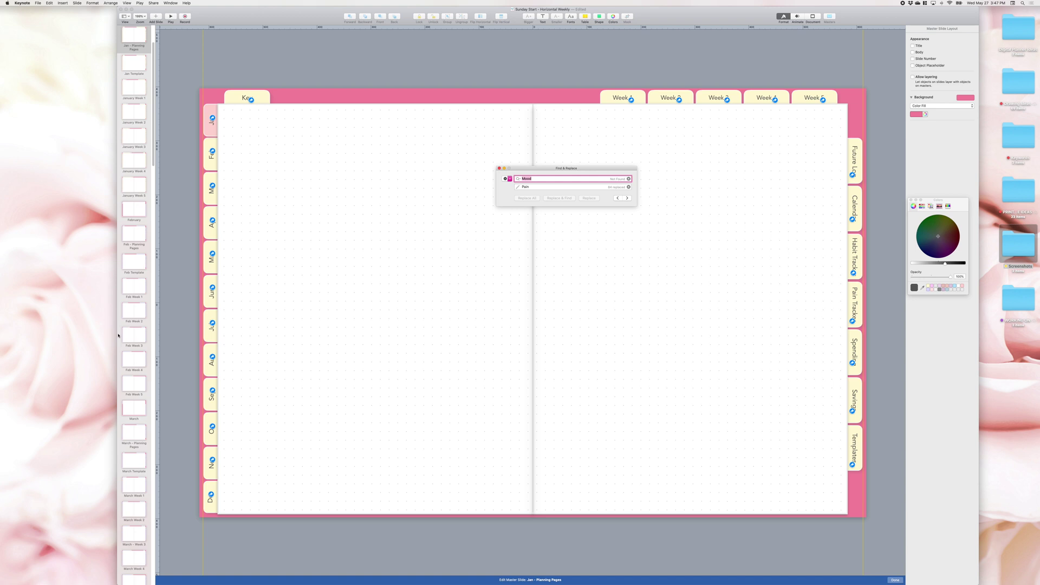
pyautogui.scroll(-8, 131, 302)
pyautogui.click(136, 295)
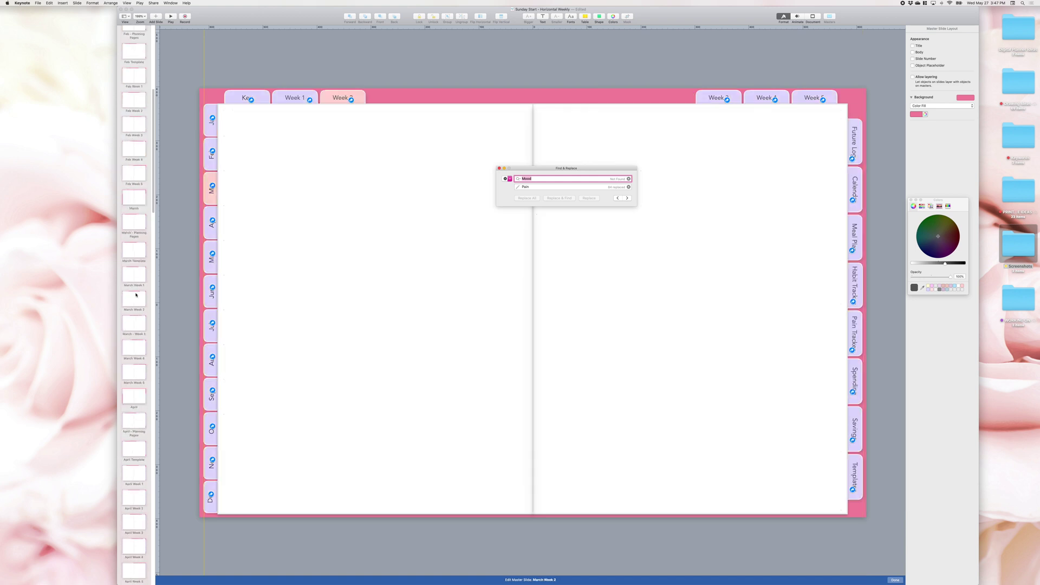
pyautogui.click(895, 580)
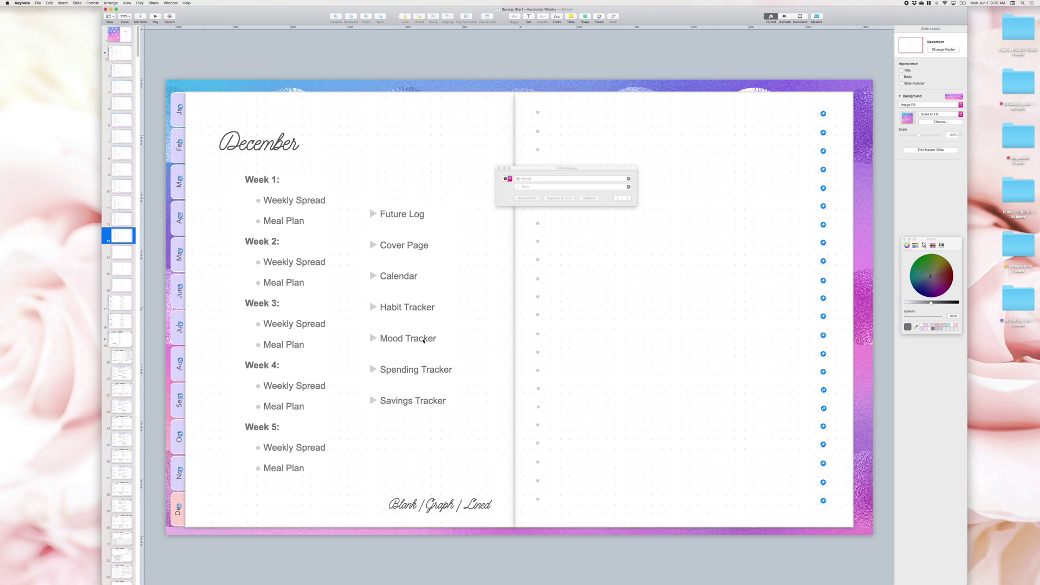
# Find the remaining "Mood" on the February index page and change that link's display text to "Pain Tracker".
pyautogui.click(627, 198)
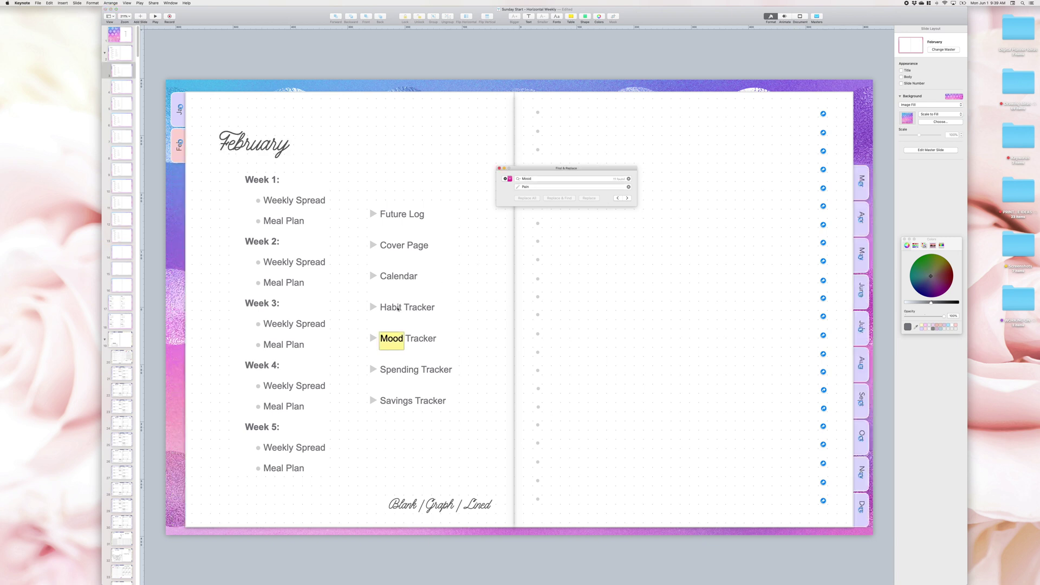
pyautogui.click(413, 339)
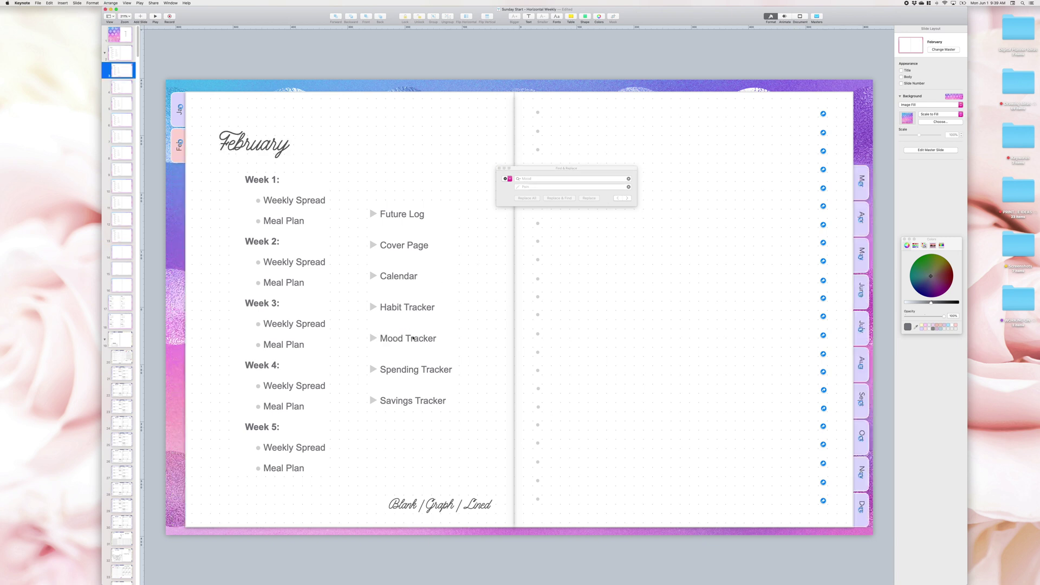
pyautogui.click(413, 339)
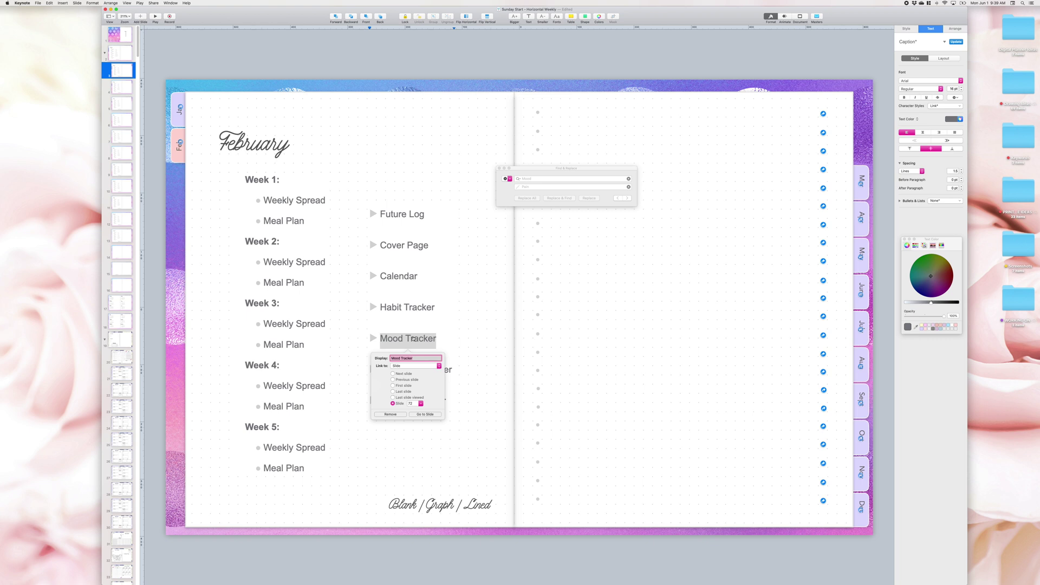
pyautogui.write('Pain Tracker')
pyautogui.click(627, 199)
# Find "Mood" on the April index page and set the tracker link's display text to "Pain Tracker".
pyautogui.click(627, 198)
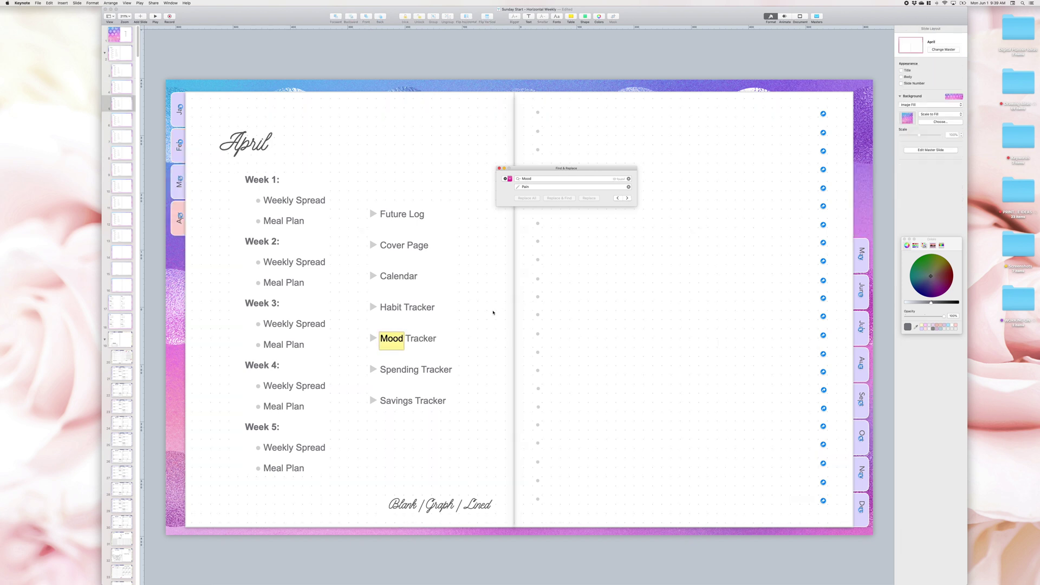
pyautogui.click(426, 342)
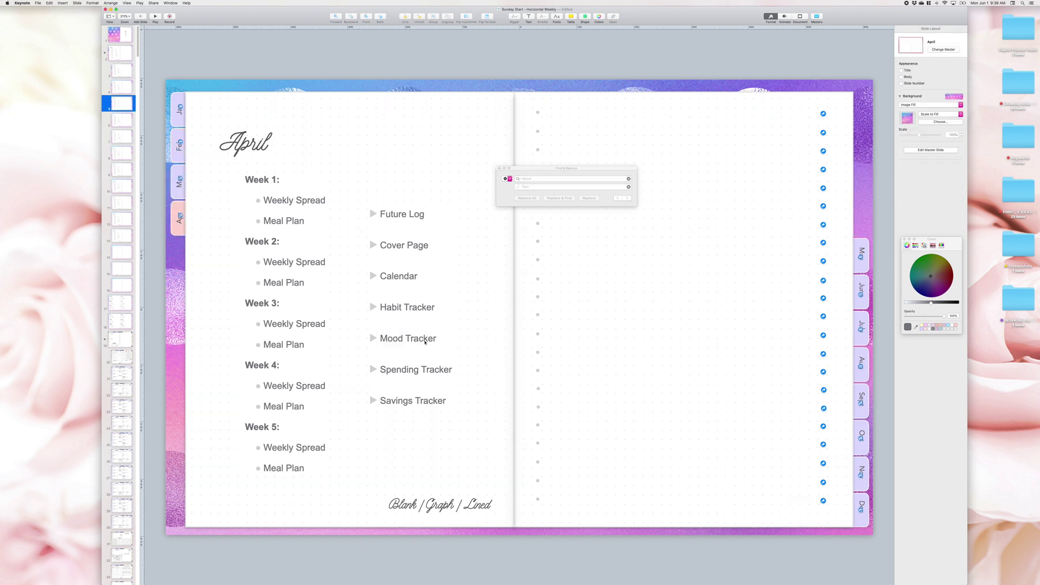
pyautogui.click(425, 342)
pyautogui.write('Pain Tracker')
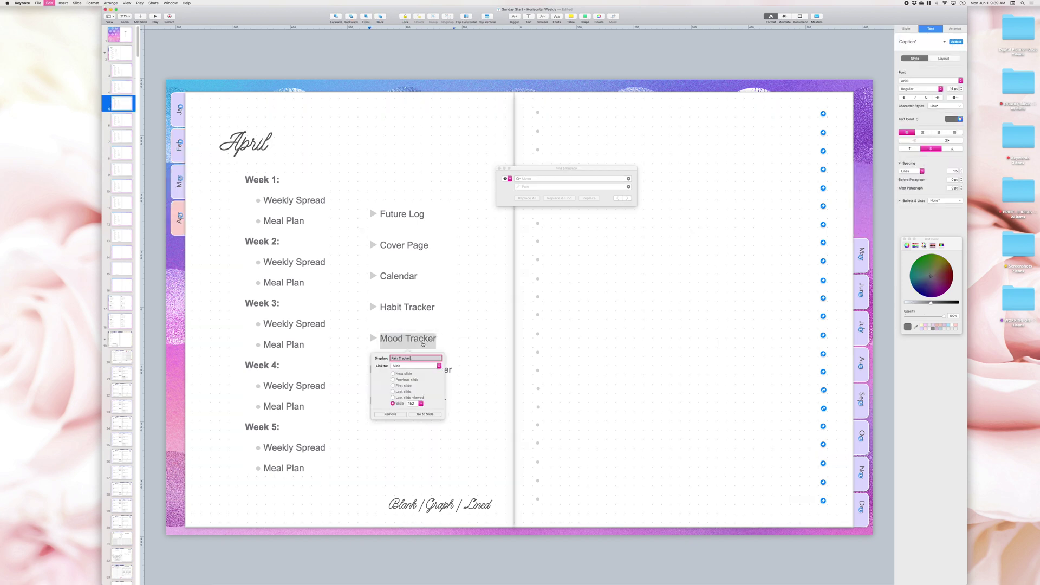
pyautogui.click(628, 198)
# Find "Mood" on the June index page and rename the tracker link's display text to "Pain Tracker".
pyautogui.click(628, 198)
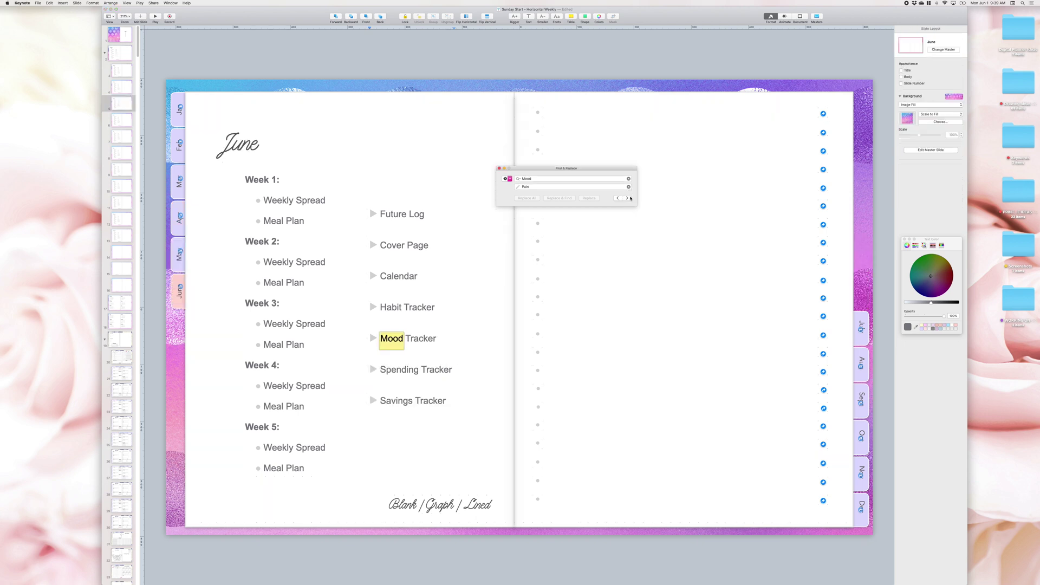
pyautogui.click(431, 341)
pyautogui.click(428, 342)
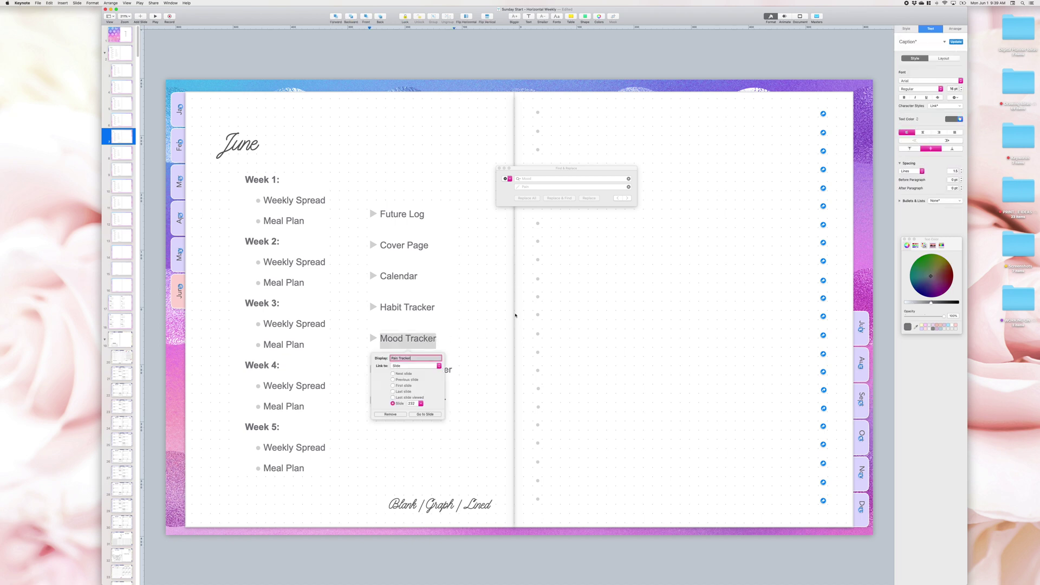
pyautogui.click(629, 198)
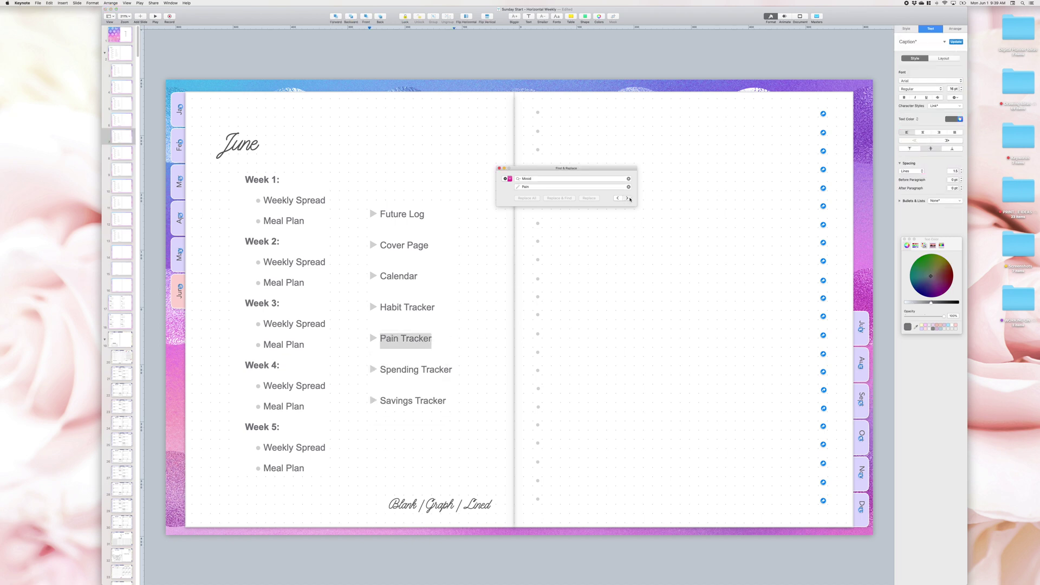
# Find "Mood" on the August index page and set the tracker link's display text to "Pain Tracker".
pyautogui.click(628, 199)
pyautogui.click(415, 340)
pyautogui.click(415, 340)
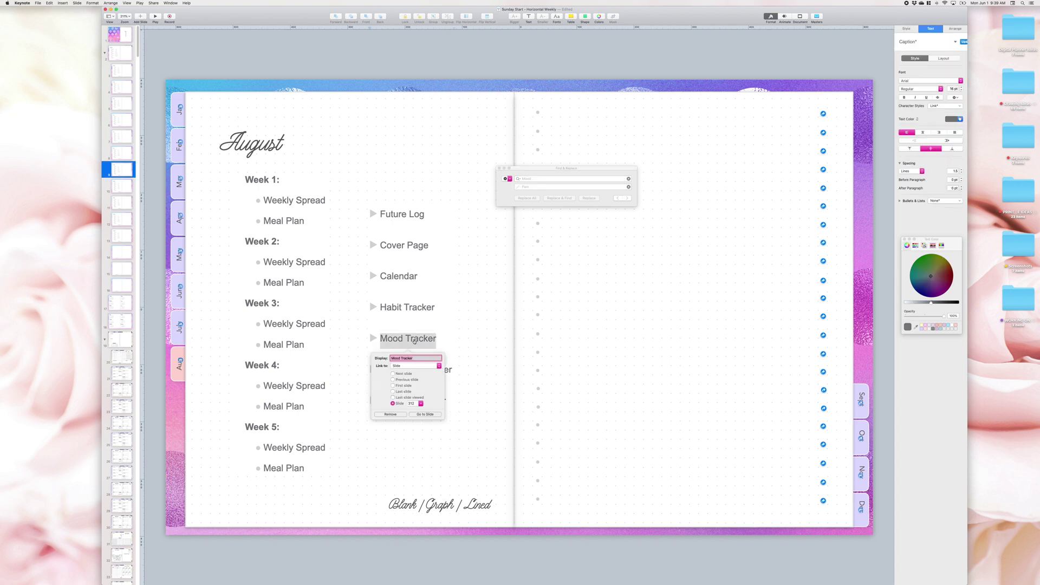
# Find "Mood" on the October index page and change the tracker link's display text to "Pain Tracker".
pyautogui.click(628, 198)
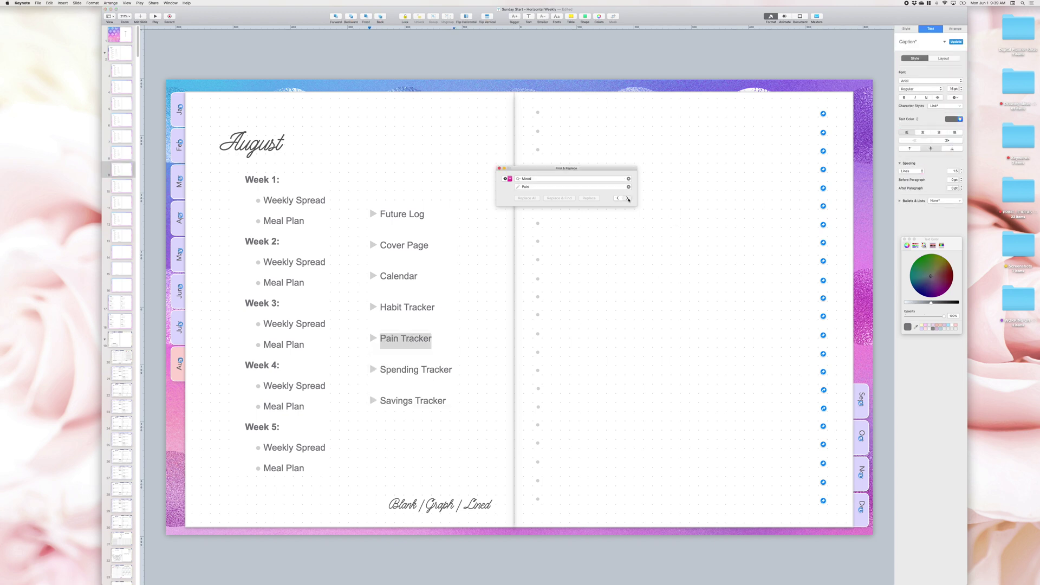
pyautogui.click(629, 198)
pyautogui.click(414, 340)
pyautogui.click(415, 341)
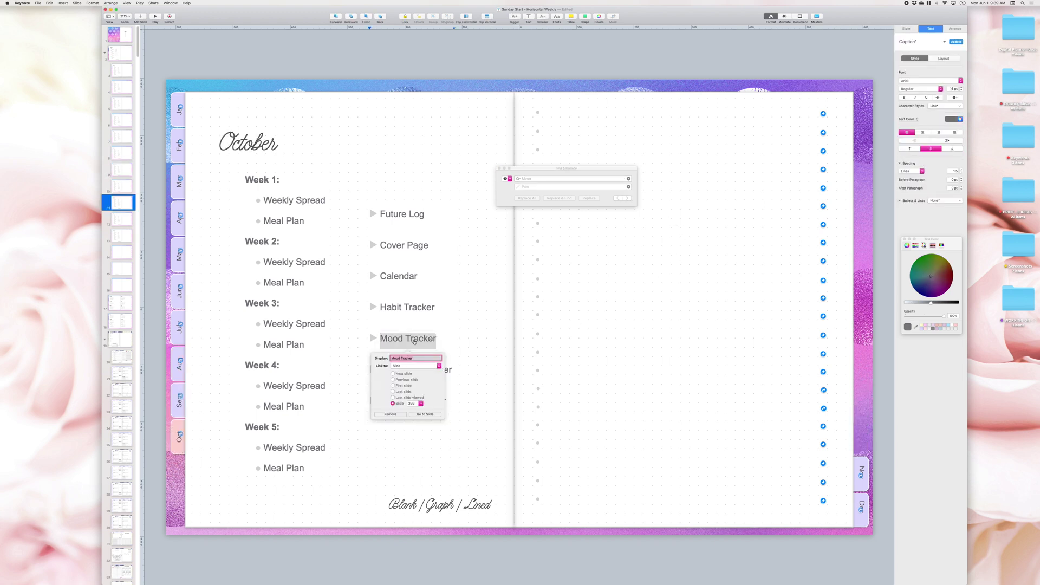
# Find "Mood" on the December index page, rename the tracker link's display text to "Pain Tracker", and search for further matches.
pyautogui.click(628, 199)
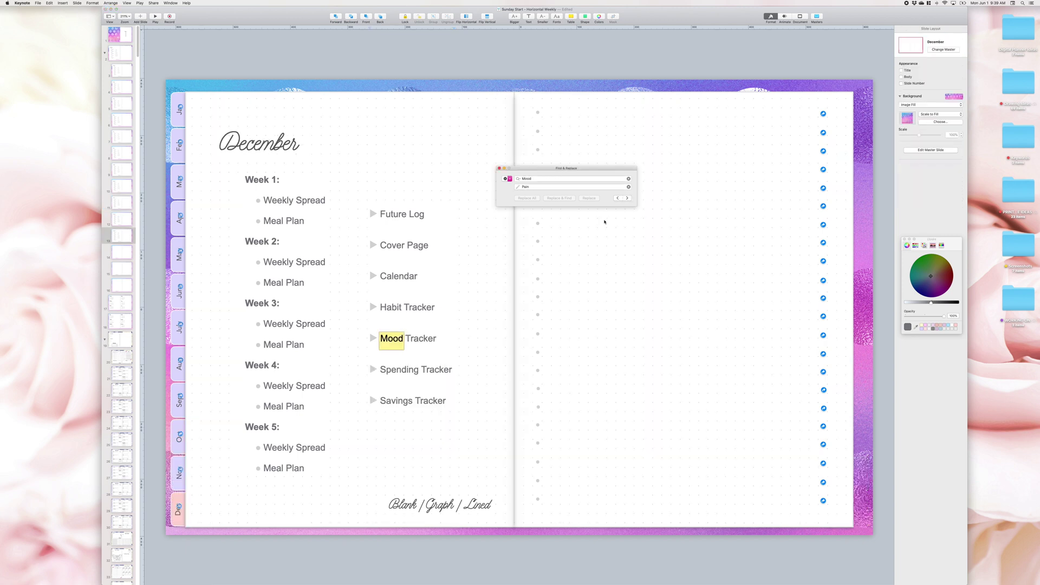
pyautogui.click(423, 341)
pyautogui.click(423, 340)
pyautogui.click(423, 340)
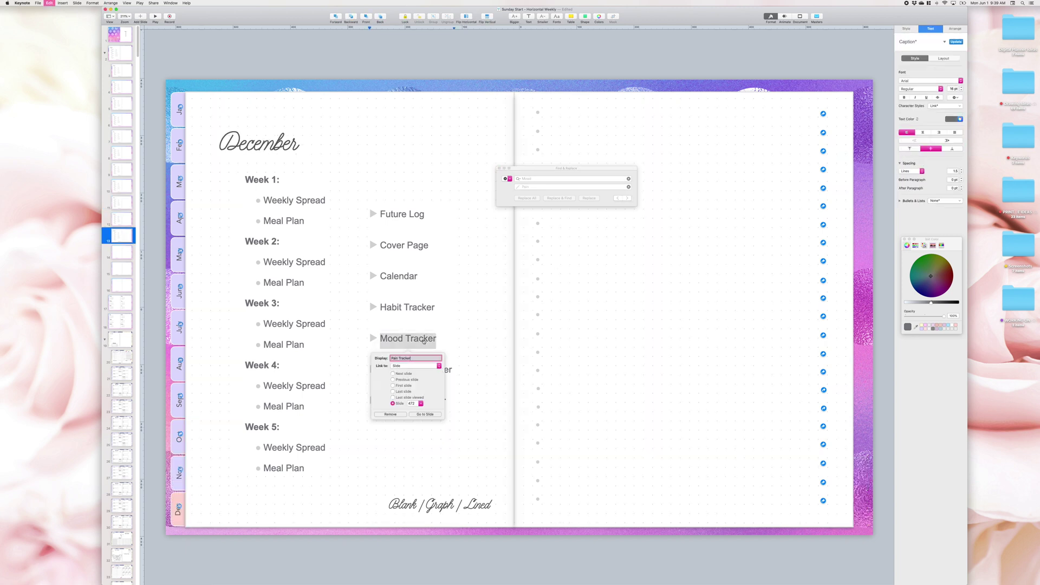
pyautogui.click(628, 199)
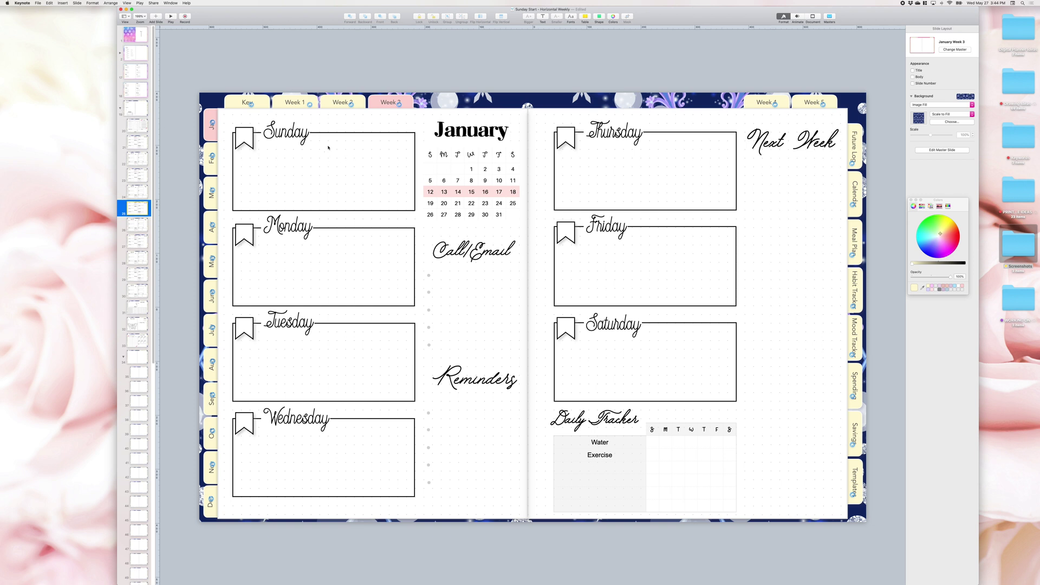
# Replace the DreamCatchers font of the weekday headings with Blink Script throughout the presentation.
pyautogui.click(278, 139)
pyautogui.doubleClick(278, 138)
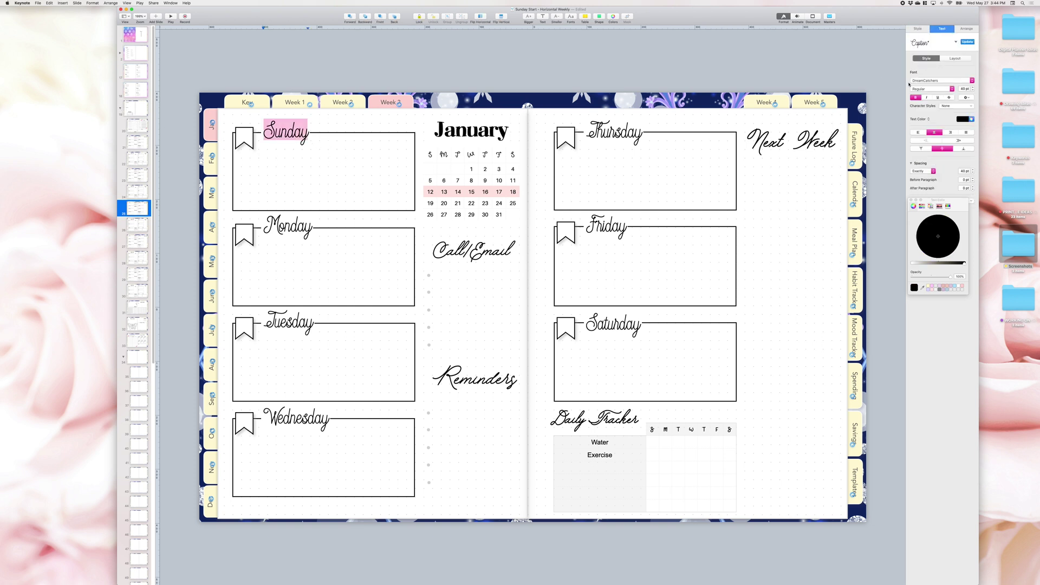
pyautogui.click(93, 2)
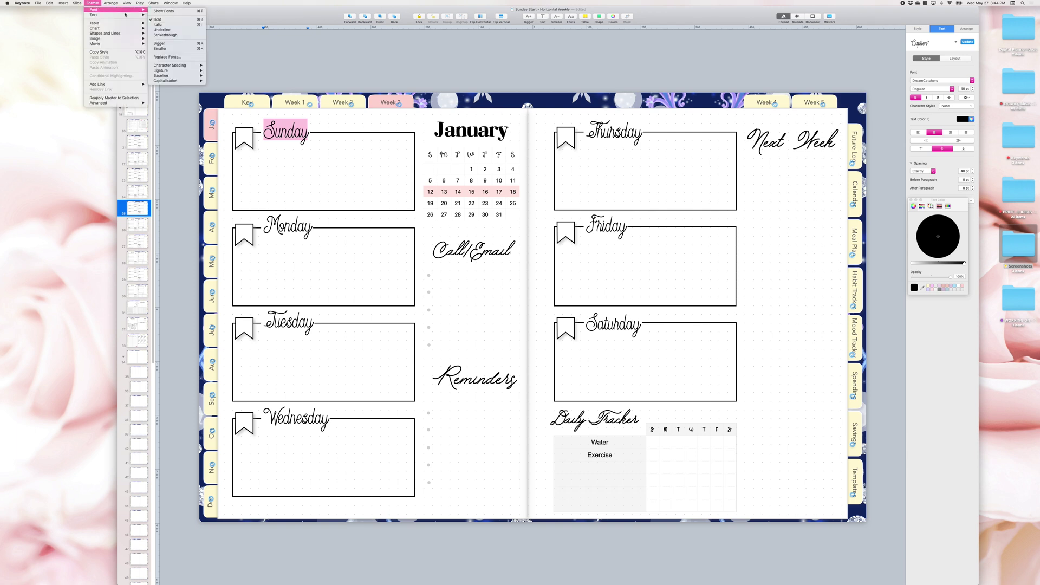
pyautogui.moveTo(142, 9)
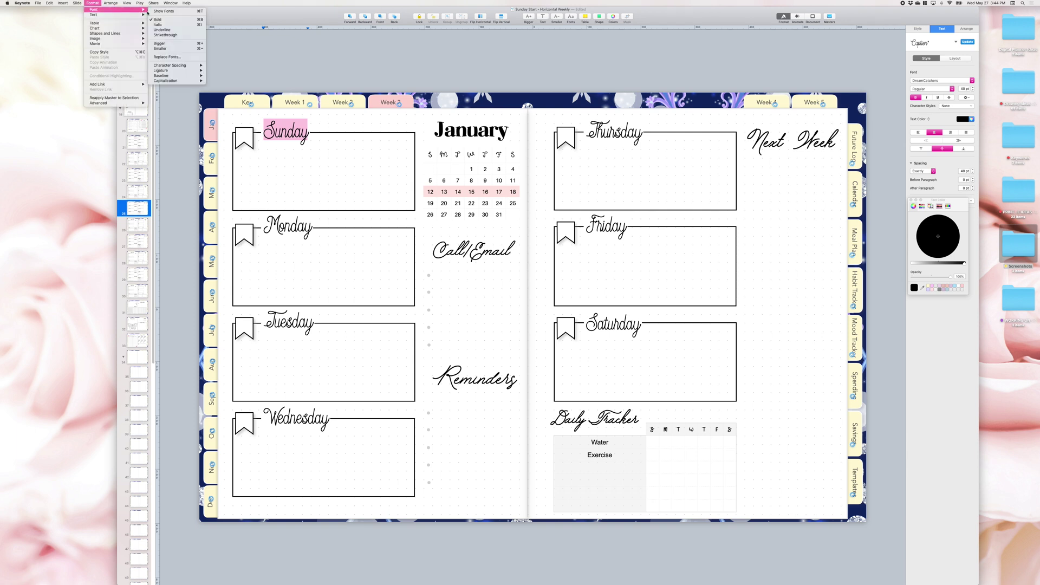
pyautogui.click(187, 57)
pyautogui.scroll(-1, 575, 84)
pyautogui.click(557, 76)
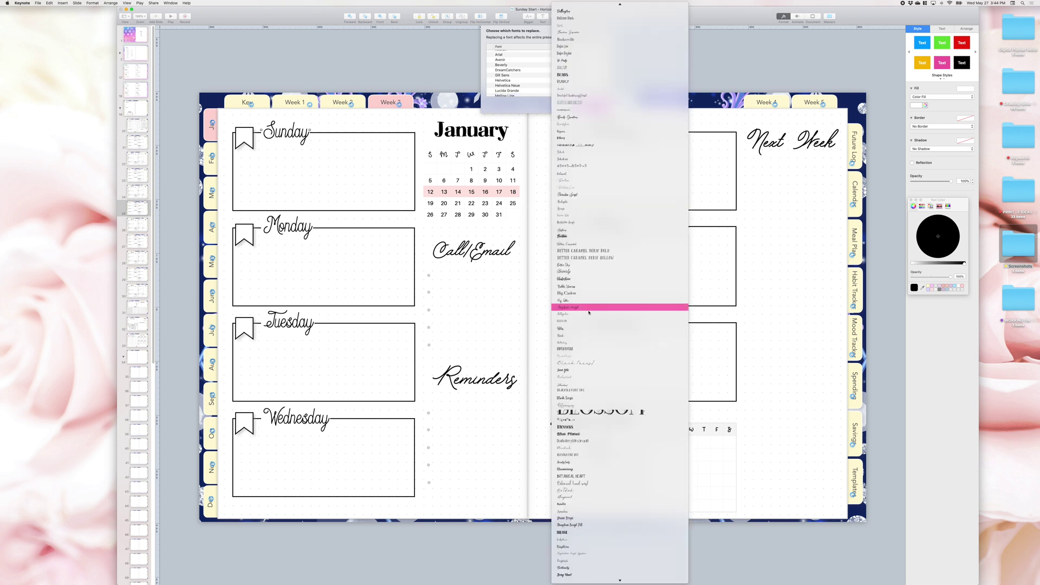
pyautogui.click(583, 401)
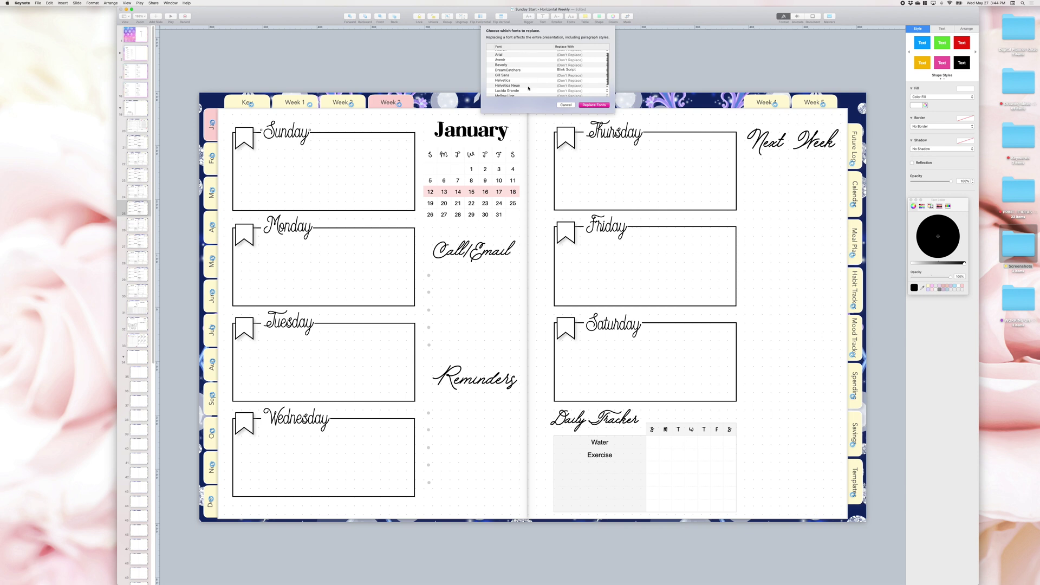
pyautogui.click(594, 105)
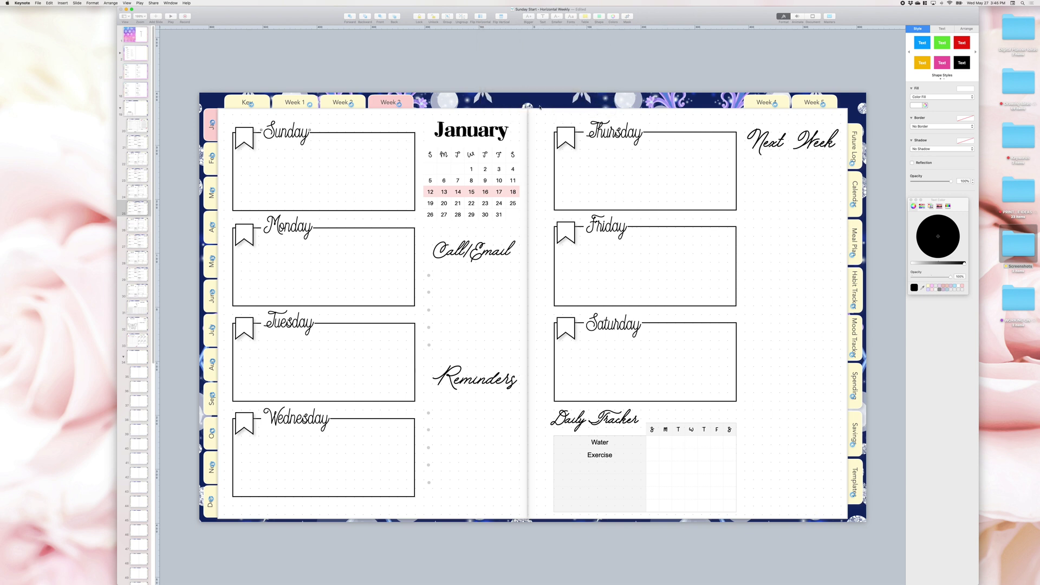
# Move the Monday heading slightly down on January Week 3 so it lines up with its box's top border.
pyautogui.click(322, 243)
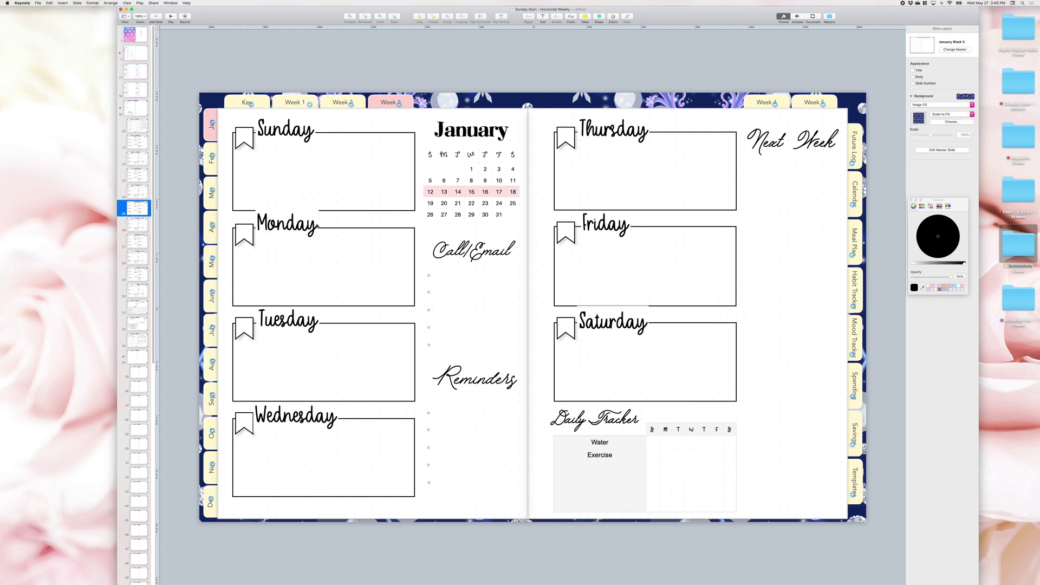
pyautogui.moveTo(293, 219); pyautogui.dragTo(292, 224)
pyautogui.click(317, 185)
pyautogui.click(317, 183)
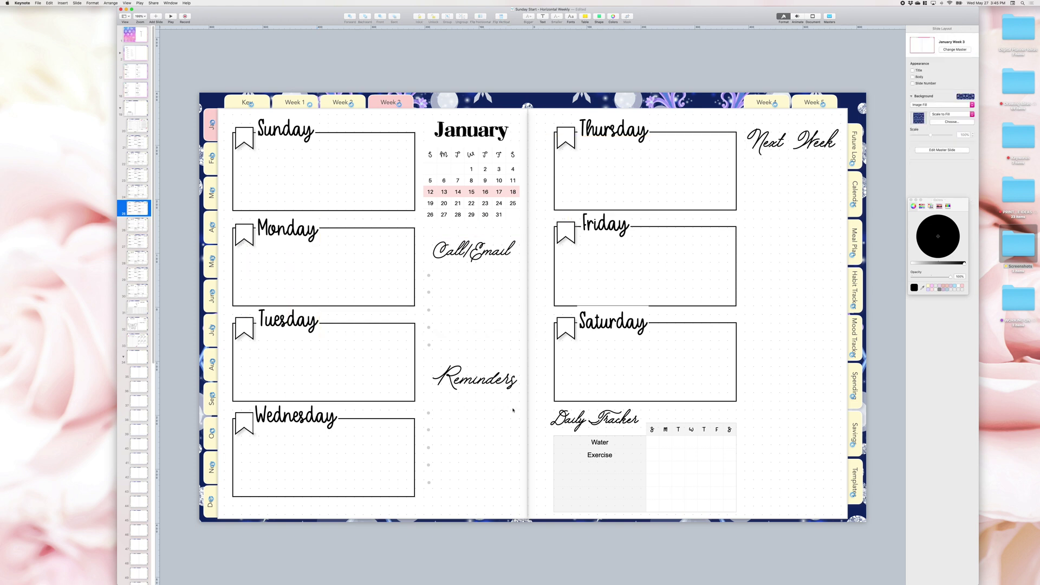
# Replace the font used by the Daily Tracker heading with a bold hand-lettered font throughout the presentation.
pyautogui.tripleClick(569, 419)
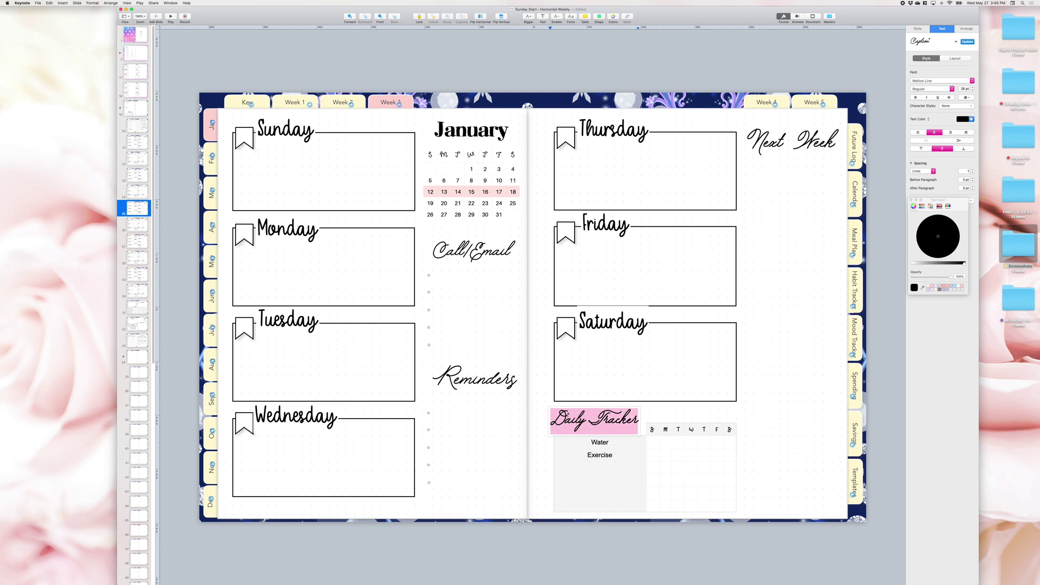
pyautogui.click(76, 3)
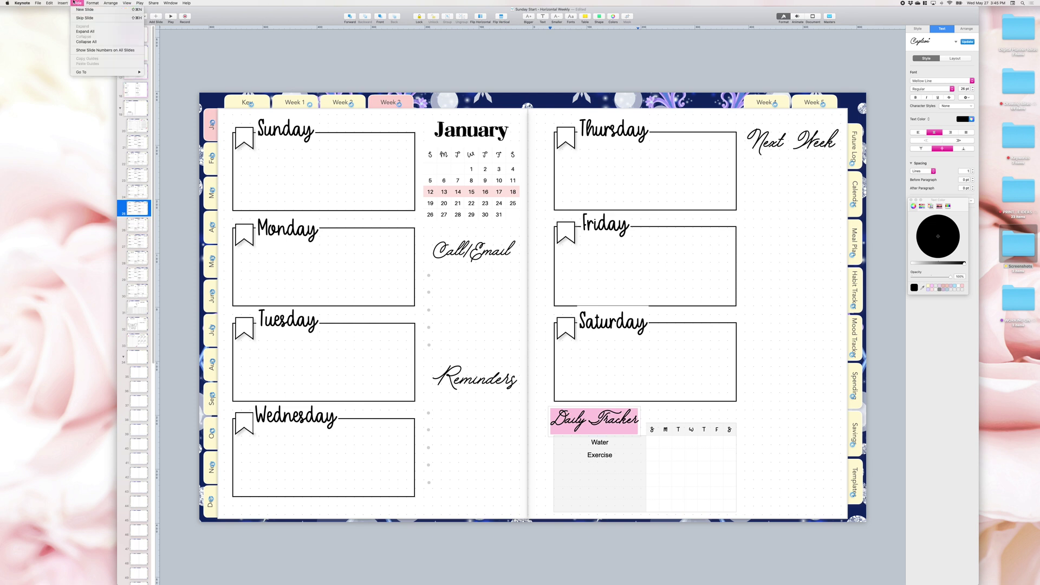
pyautogui.moveTo(124, 9)
pyautogui.click(173, 57)
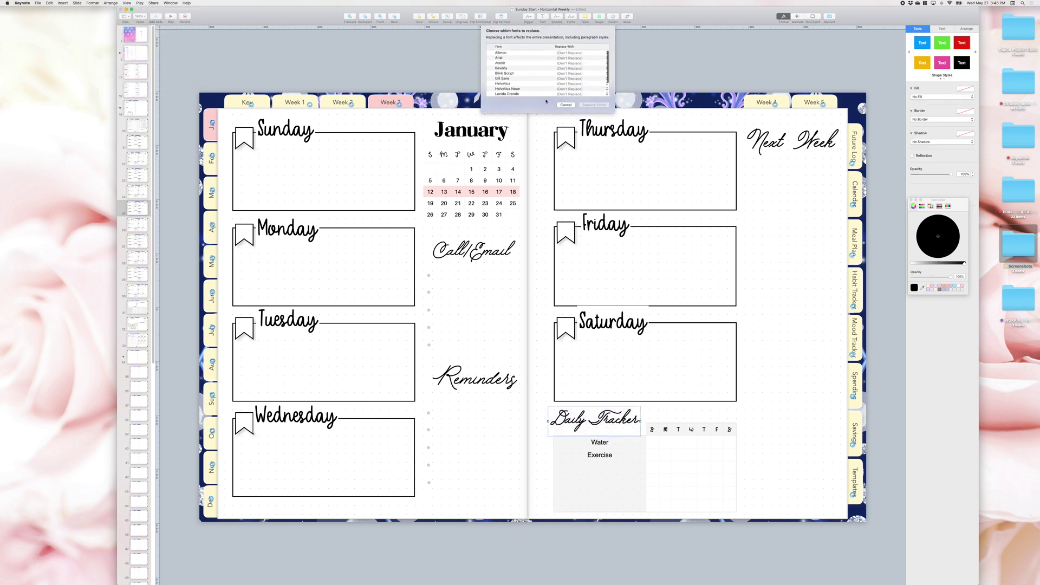
pyautogui.scroll(-3, 541, 77)
pyautogui.click(569, 78)
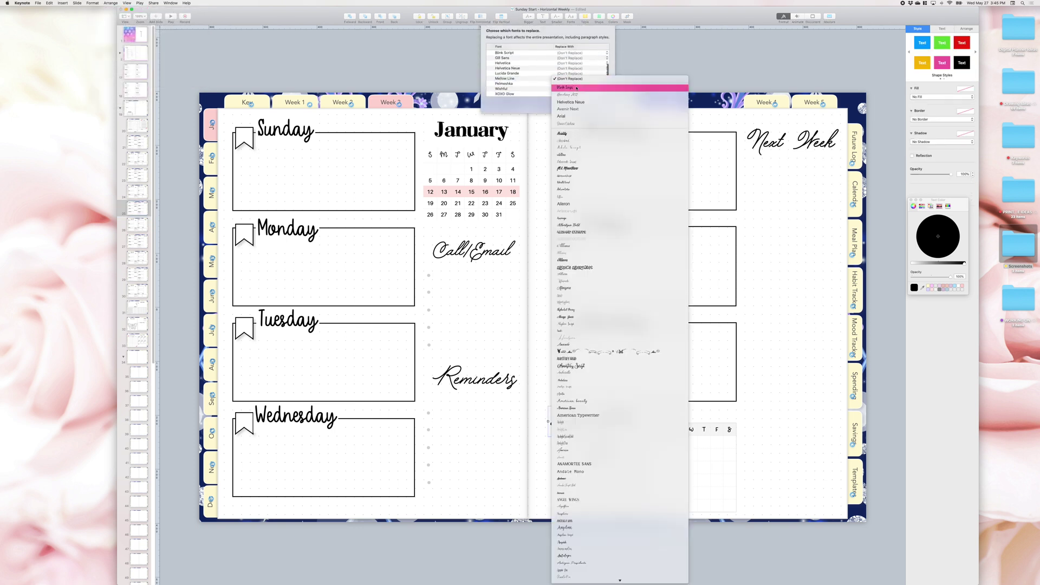
pyautogui.click(596, 268)
pyautogui.click(593, 105)
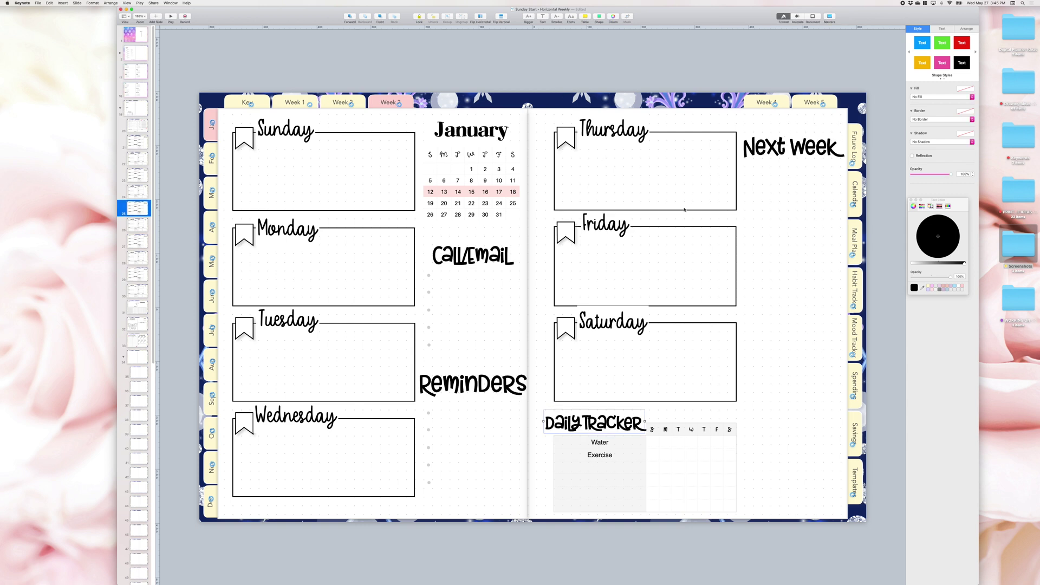
# Check the replaced heading fonts on the January Week 2 meal plan and the January Week 1 pages.
pyautogui.click(140, 195)
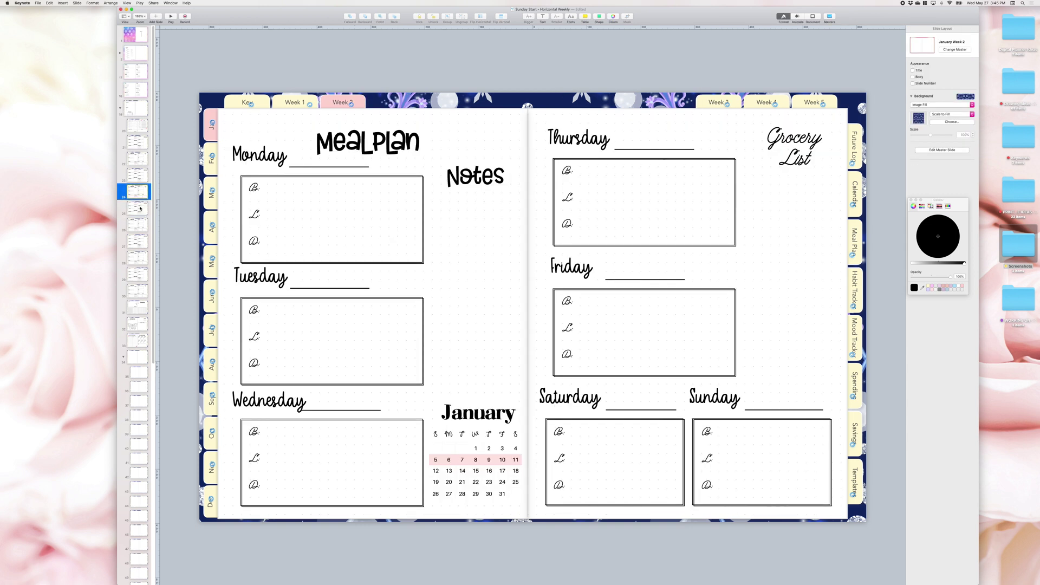
pyautogui.click(137, 142)
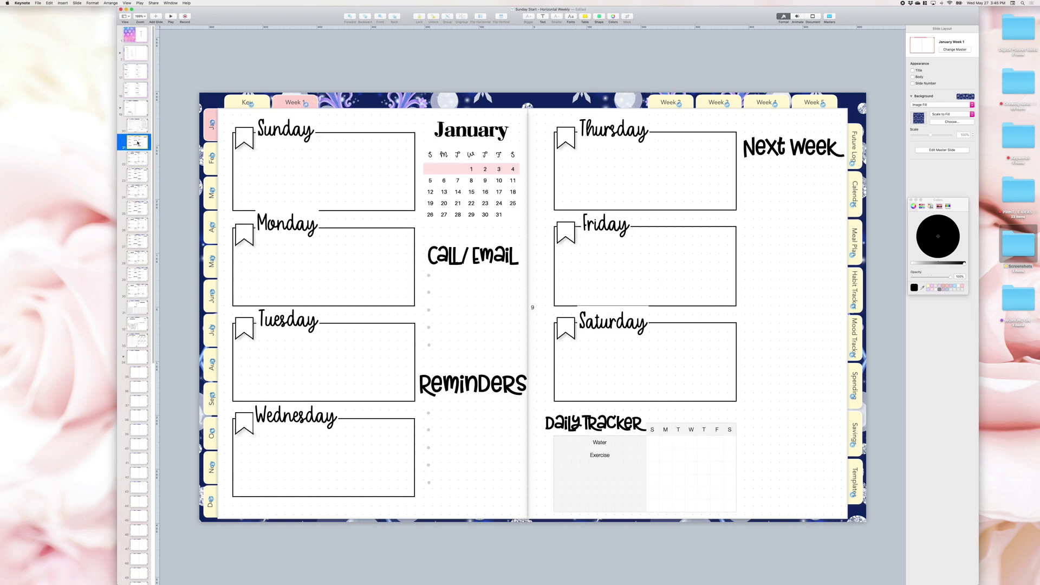
pyautogui.press('Down')
pyautogui.press('Up')
pyautogui.press('Down')
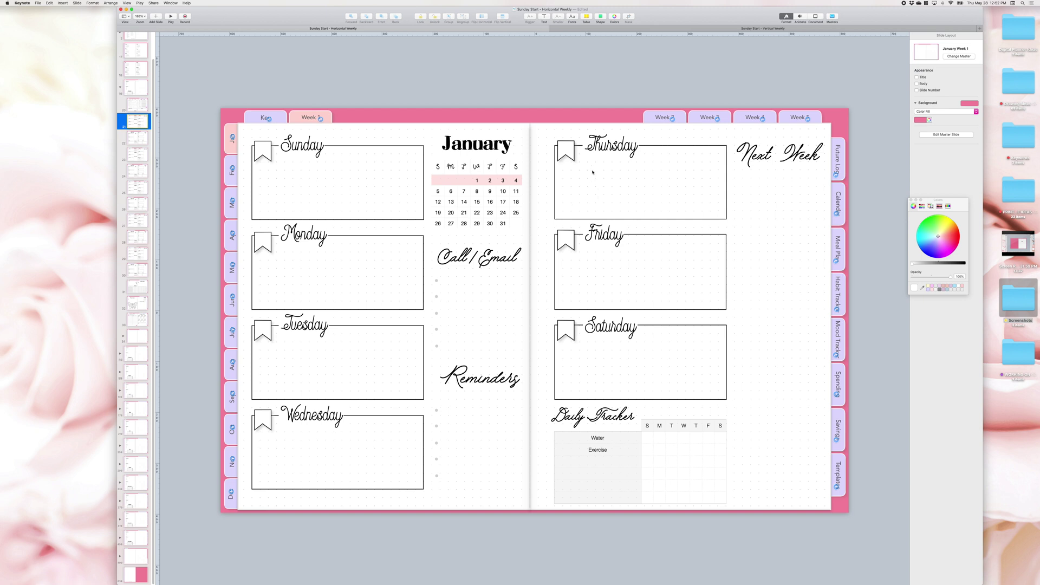
# Switch to the Sunday Start - Vertical Weekly document, paste the copied time label into the Mon column, and enter 7am.
pyautogui.click(681, 28)
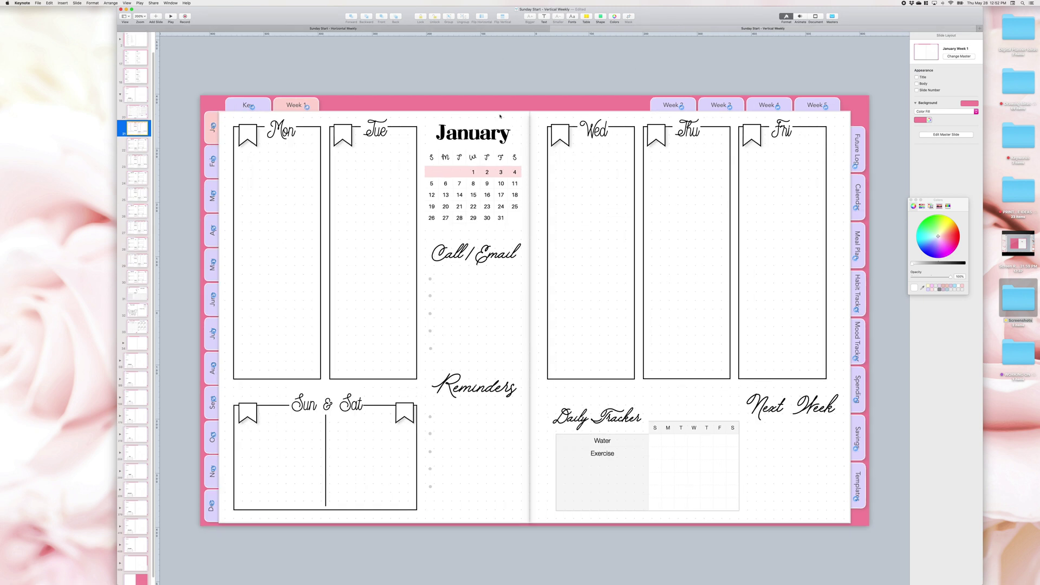
pyautogui.press('cmd+v')
pyautogui.doubleClick(244, 151)
pyautogui.write('7am')
# Reduce the text size of the 7am label and position it near the top of the Mon column.
pyautogui.press('cmd+a')
pyautogui.click(956, 95)
pyautogui.click(935, 65)
pyautogui.click(976, 97)
pyautogui.click(977, 97)
pyautogui.click(976, 97)
pyautogui.click(976, 97)
pyautogui.click(976, 97)
pyautogui.press('Escape')
pyautogui.moveTo(248, 158)
pyautogui.mouseDown()
pyautogui.moveTo(244, 187)
pyautogui.moveTo(239, 151)
pyautogui.mouseUp()
# Change the text of the next time label down in the Mon column to 10am.
pyautogui.doubleClick(242, 184)
pyautogui.write('10am')
pyautogui.click(267, 229)
# Return to the Sunday Start - Horizontal Weekly document, paste the time labels, and position them inside the Sunday box.
pyautogui.click(333, 29)
pyautogui.press('super+v')
pyautogui.moveTo(262, 193); pyautogui.dragTo(259, 168)
pyautogui.click(359, 201)
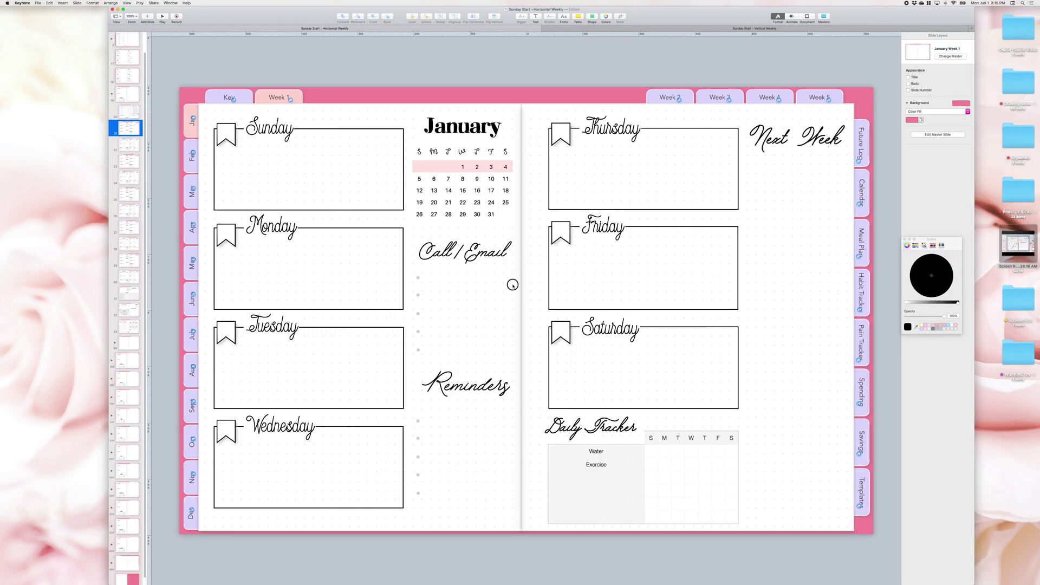
# Delete the day boxes, headings, mini calendar, lists and daily tracker from the January Week 1 page.
pyautogui.moveTo(498, 114); pyautogui.dragTo(417, 510)
pyautogui.press('Delete')
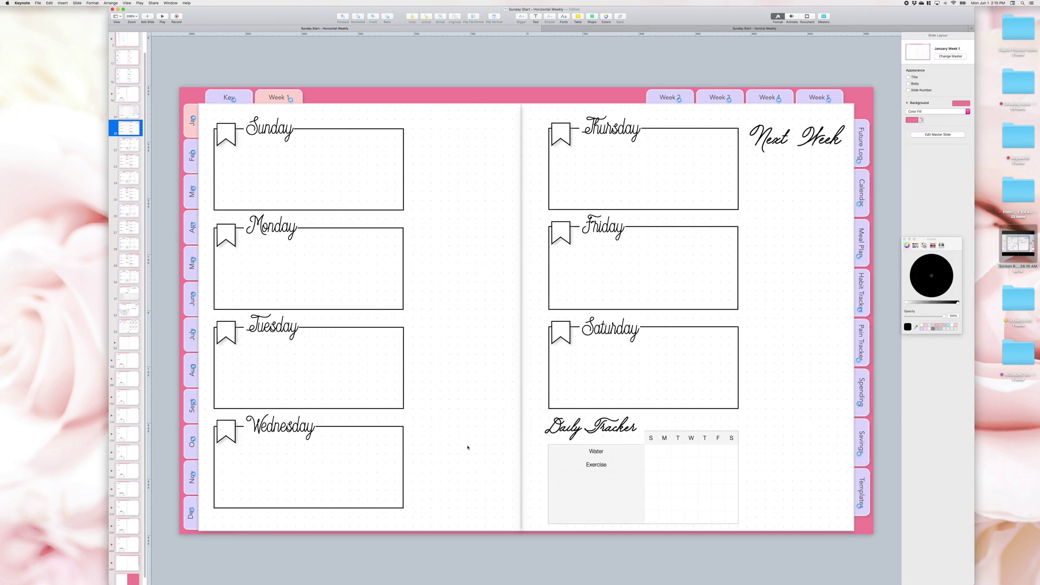
pyautogui.press('super+z')
pyautogui.press('Delete')
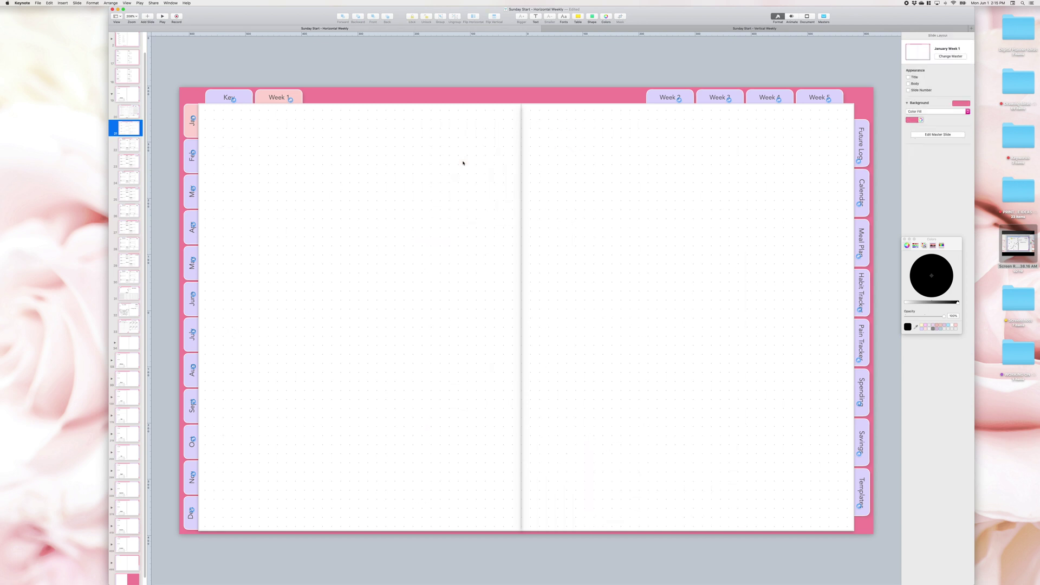
# Insert a rectangle on the blank left planner page and duplicate it into a grid of two columns and three rows.
pyautogui.click(589, 20)
pyautogui.click(587, 58)
pyautogui.moveTo(531, 324); pyautogui.dragTo(352, 238)
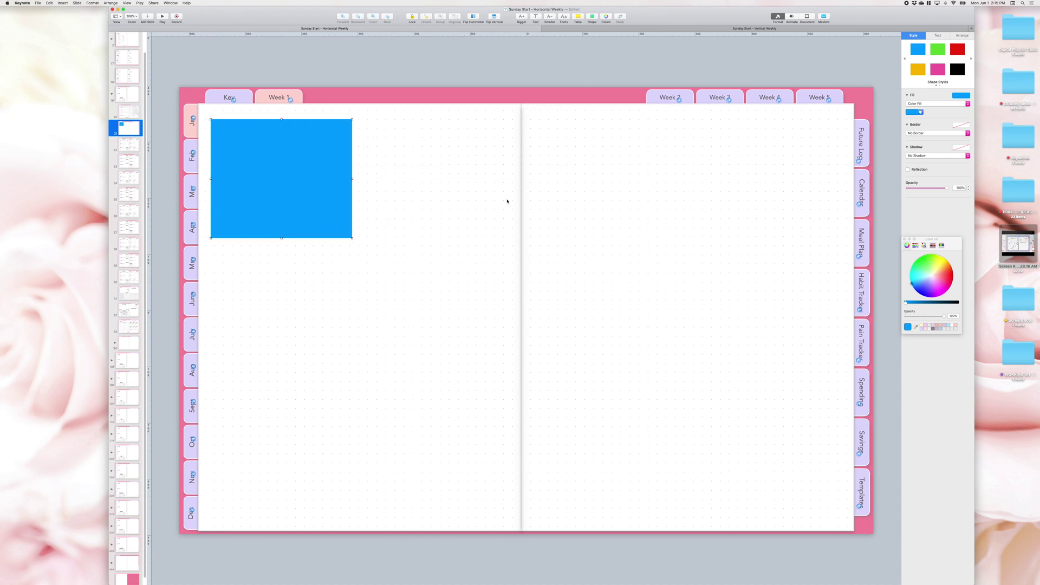
pyautogui.keyDown('alt'); pyautogui.moveTo(291, 200); pyautogui.dragTo(443, 206); pyautogui.keyUp('alt')
pyautogui.keyDown('alt'); pyautogui.moveTo(289, 171); pyautogui.dragTo(309, 314); pyautogui.keyUp('alt')
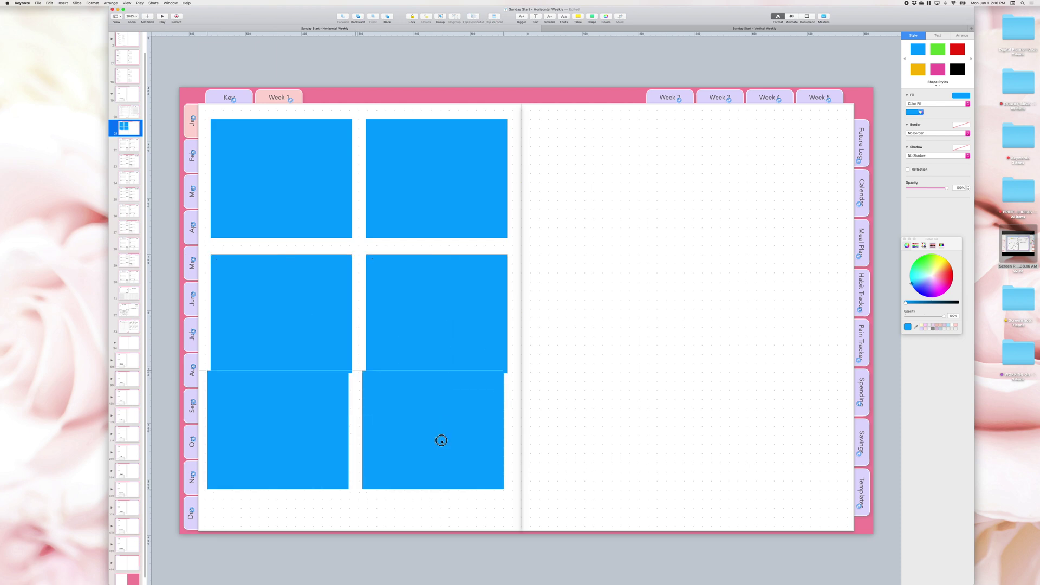
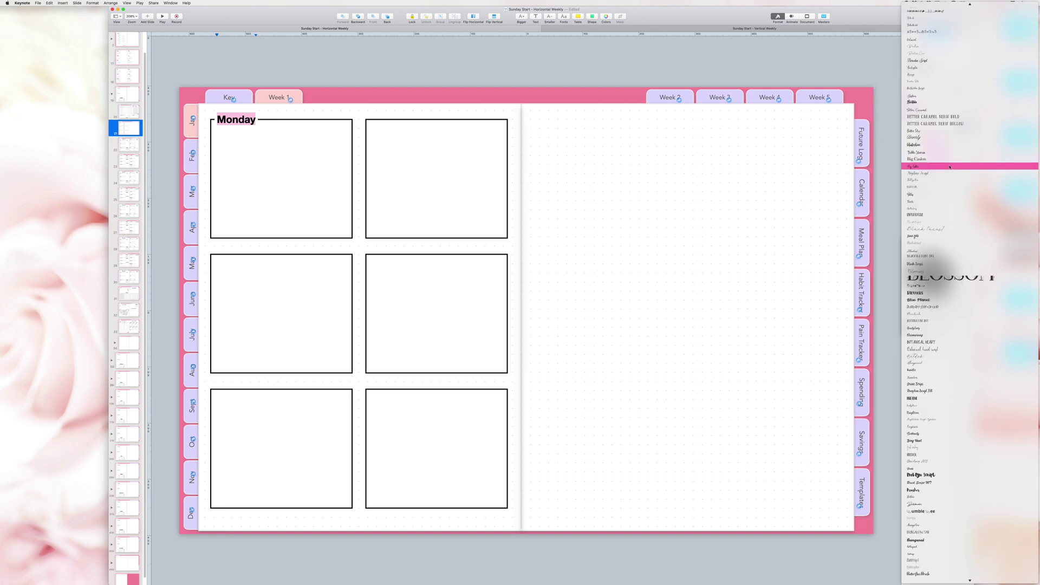
# Set the Monday heading in a hand-lettered font at 25 pt and copy it onto the top border of the neighbouring box.
pyautogui.click(941, 205)
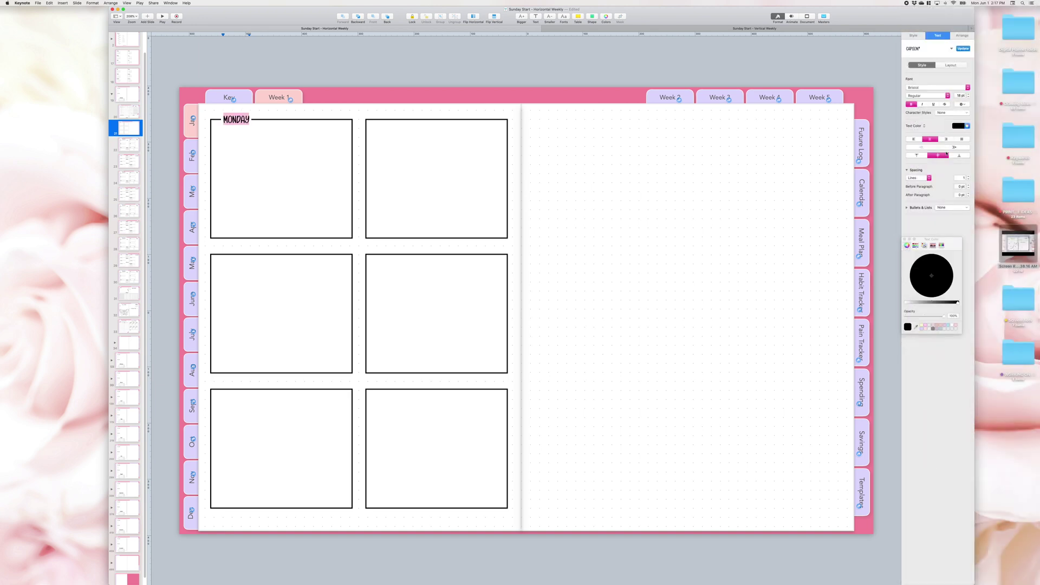
pyautogui.click(968, 93)
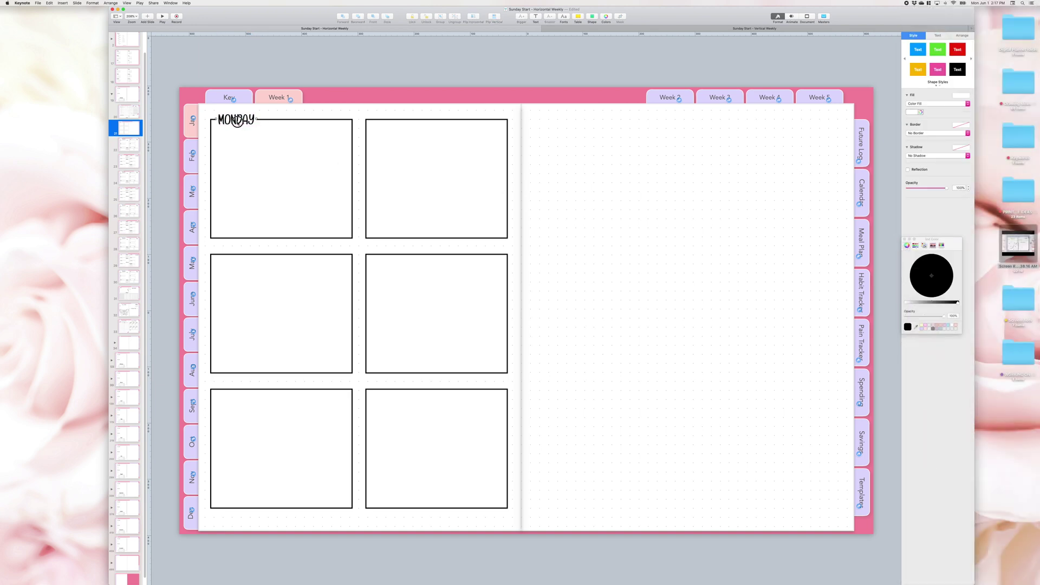
pyautogui.moveTo(242, 121); pyautogui.dragTo(387, 116)
pyautogui.keyDown('alt'); pyautogui.moveTo(288, 111); pyautogui.dragTo(293, 259); pyautogui.keyUp('alt')
pyautogui.press('BackSpace')
# Change the copied heading's text to TUESDAY and align it on the top border of its box.
pyautogui.doubleClick(390, 118)
pyautogui.write('tUESDY')
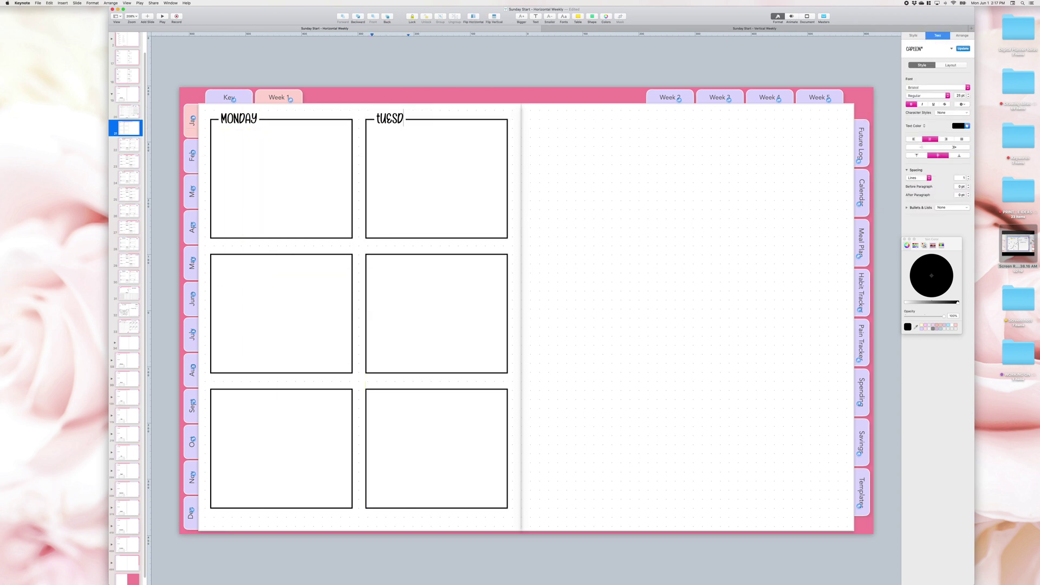
pyautogui.press('BackSpace')
pyautogui.press('BackSpace')
pyautogui.press('BackSpace')
pyautogui.press('BackSpace')
pyautogui.press('BackSpace')
pyautogui.press('BackSpace')
pyautogui.write('tUESDAY')
pyautogui.press('Escape')
pyautogui.moveTo(395, 122); pyautogui.dragTo(407, 124)
# Duplicate the MONDAY and TUESDAY headings onto the second and third rows of boxes.
pyautogui.moveTo(236, 117); pyautogui.dragTo(237, 252)
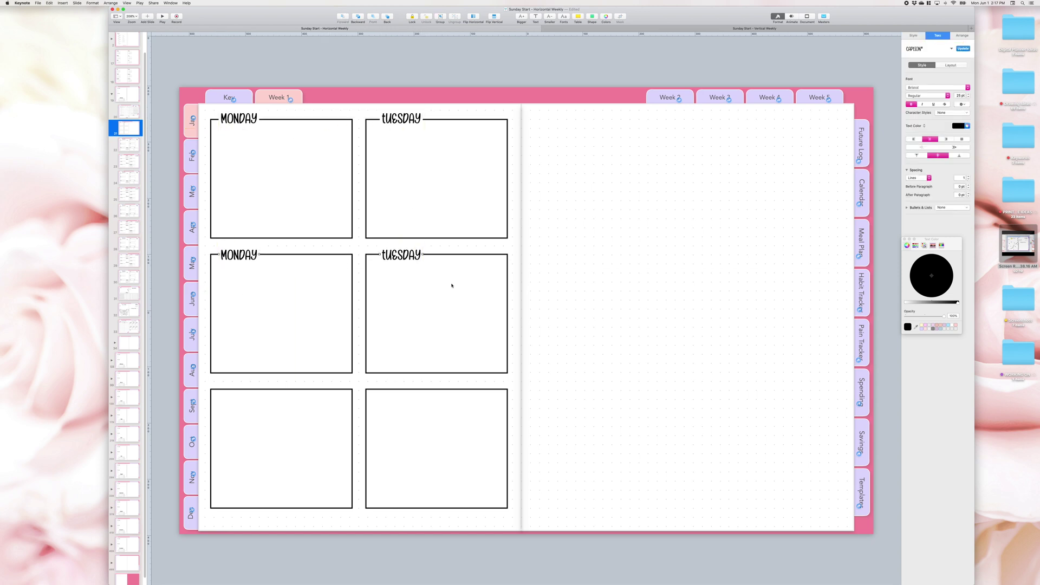
pyautogui.moveTo(395, 263); pyautogui.dragTo(388, 388)
# Change the second-row headings to WEDNESDAY and THURSDAY, correcting the spelling of THURSDAY.
pyautogui.doubleClick(238, 255)
pyautogui.write('WEDNE')
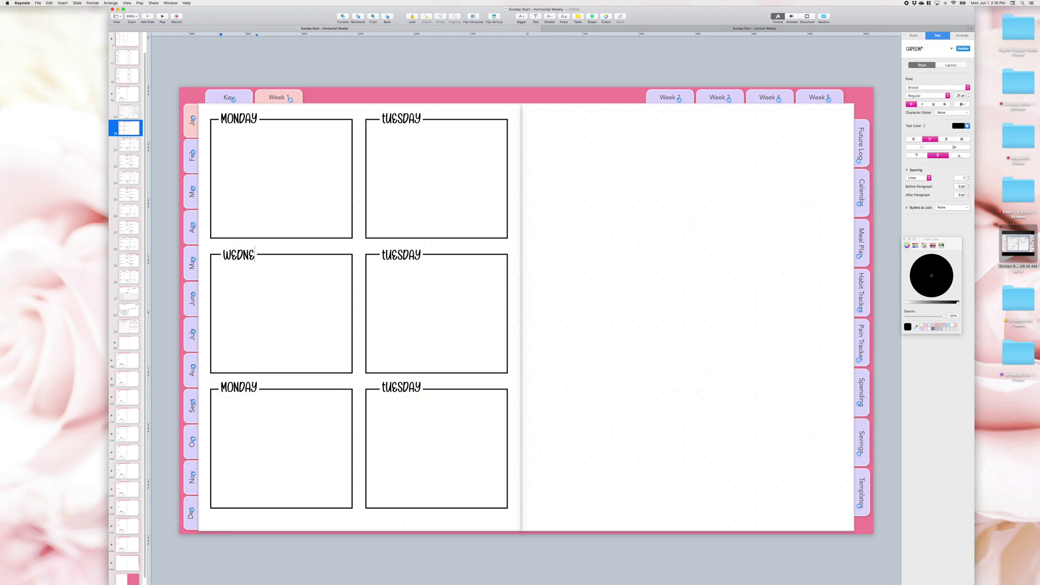
pyautogui.write('SDAY')
pyautogui.doubleClick(401, 255)
pyautogui.write('THIRSDAY')
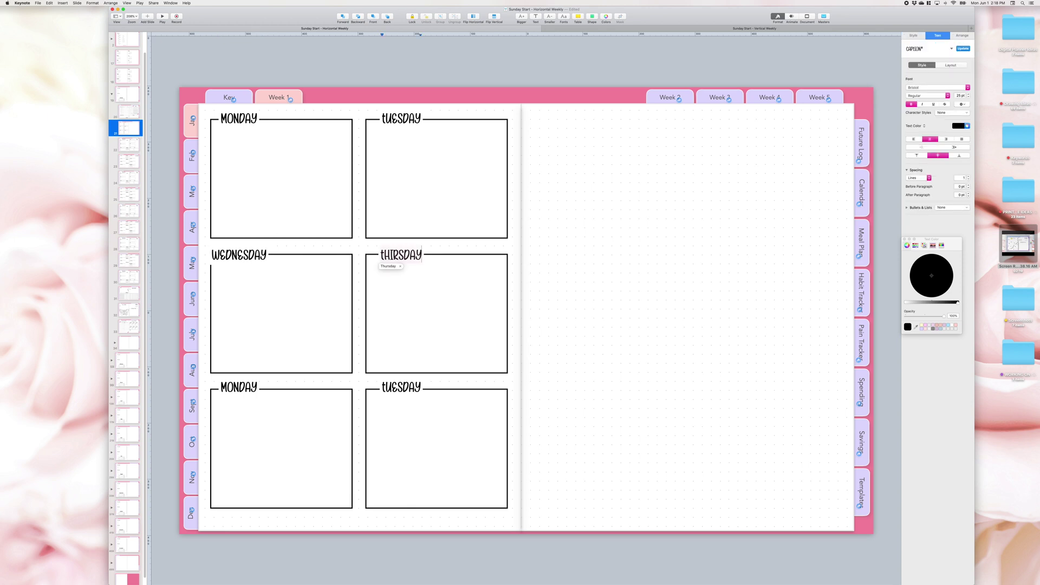
pyautogui.press('space')
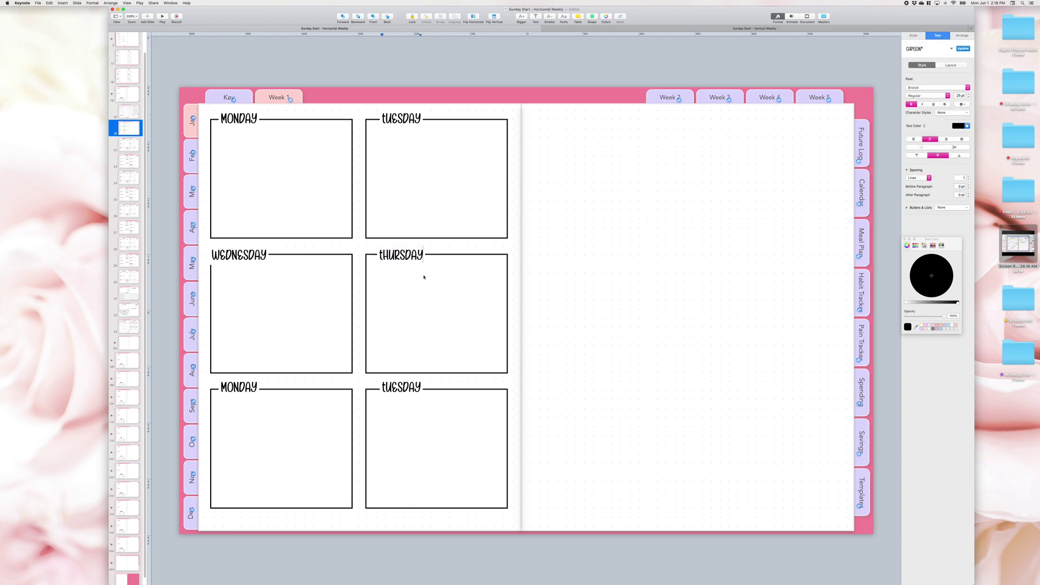
# Change the third-row headings to FRIDAY and WEEKEND.
pyautogui.doubleClick(239, 380)
pyautogui.write('FRIDAY')
pyautogui.doubleClick(401, 387)
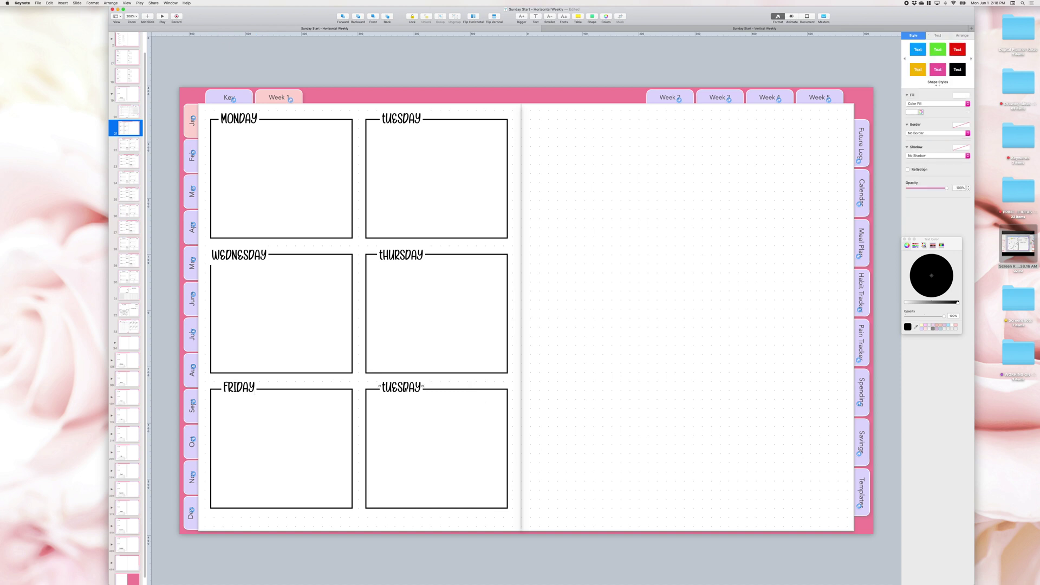
pyautogui.write('WEEKEND')
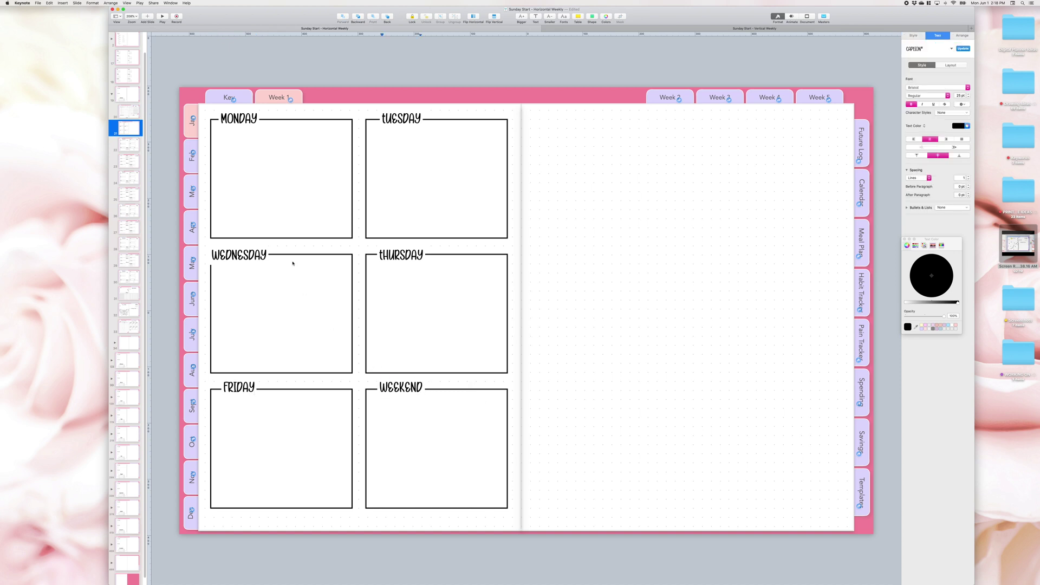
# Align the WEDNESDAY, THURSDAY, FRIDAY and WEEKEND headings on the top borders of their boxes, matching the first row.
pyautogui.moveTo(238, 255); pyautogui.dragTo(247, 255)
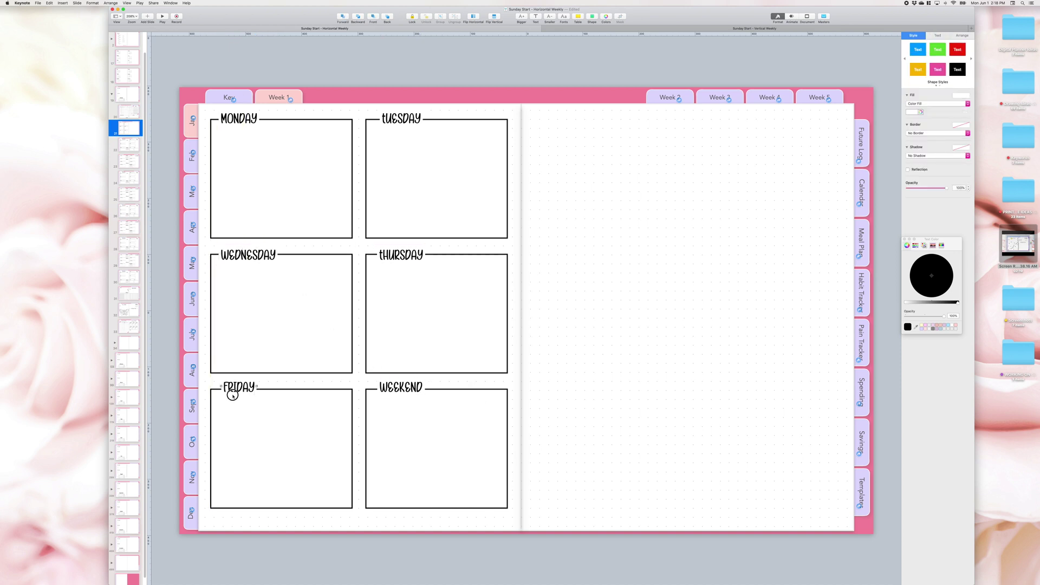
pyautogui.moveTo(232, 395); pyautogui.dragTo(231, 397)
pyautogui.moveTo(386, 257); pyautogui.dragTo(385, 255)
pyautogui.moveTo(400, 387); pyautogui.dragTo(399, 389)
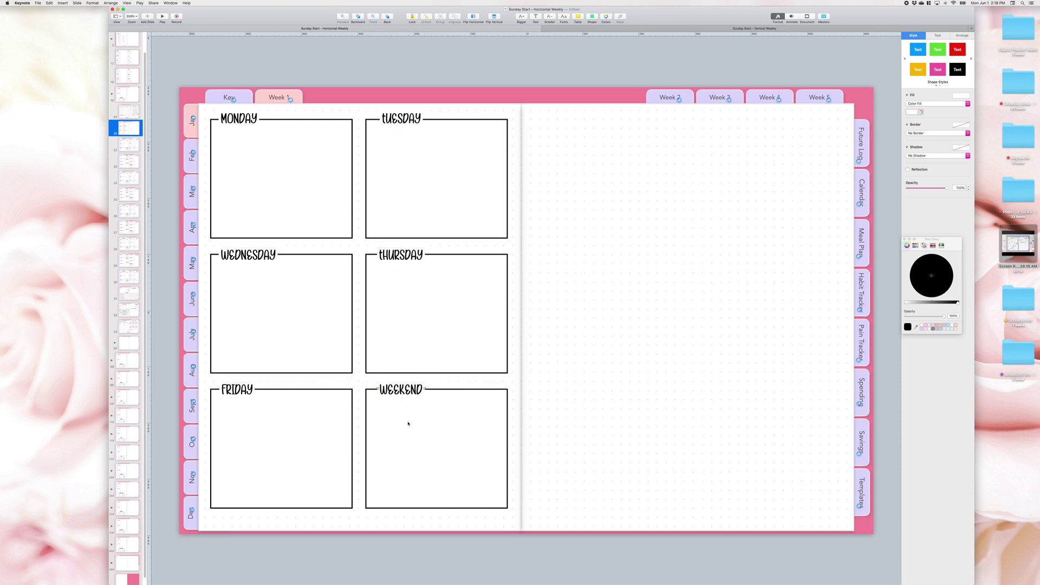
pyautogui.click(628, 362)
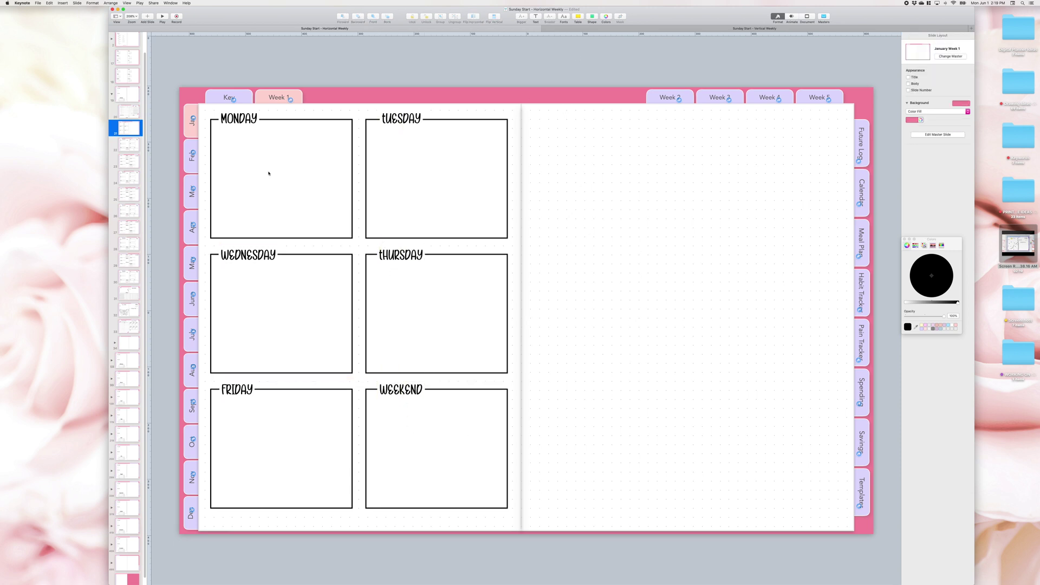
# Copy the January mini calendar from the Meal Plan slide and place it in the upper right corner of the weekly slide's right page.
pyautogui.click(133, 147)
pyautogui.click(475, 497)
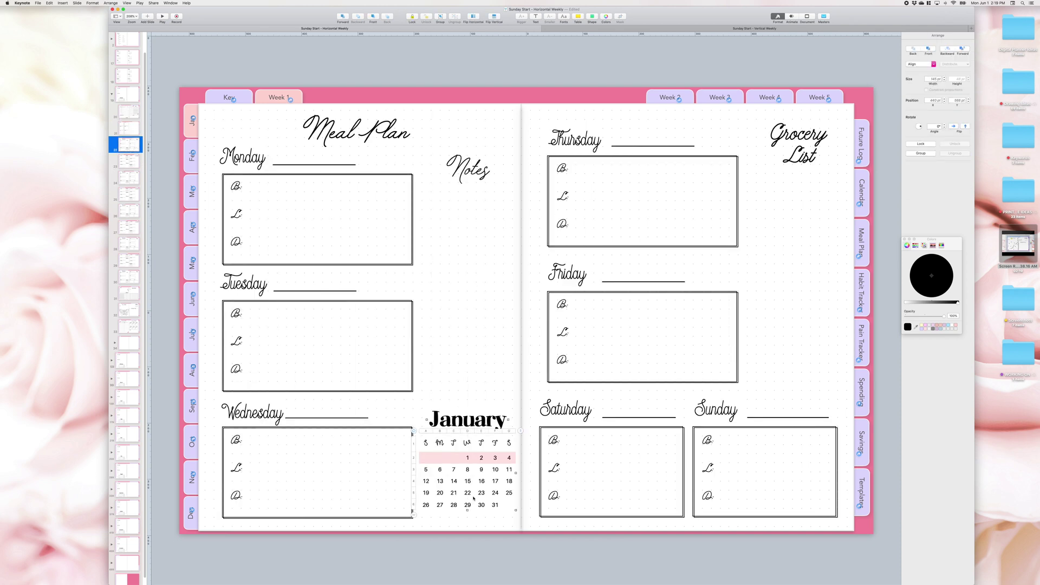
pyautogui.click(128, 128)
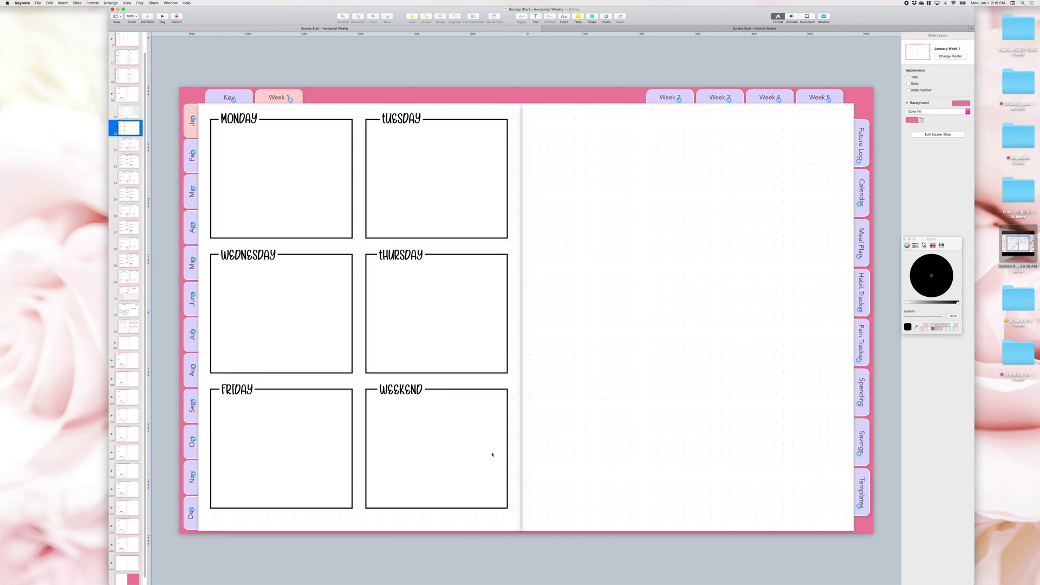
pyautogui.press('super+v')
pyautogui.moveTo(490, 467); pyautogui.dragTo(815, 172)
pyautogui.click(704, 298)
pyautogui.click(592, 17)
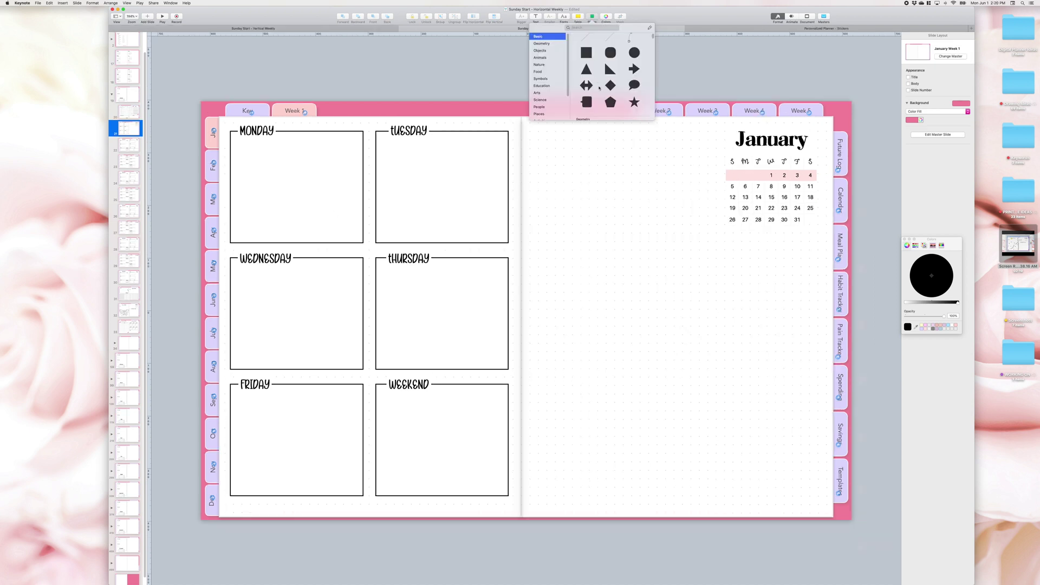
pyautogui.click(611, 104)
pyautogui.moveTo(542, 310); pyautogui.dragTo(566, 424)
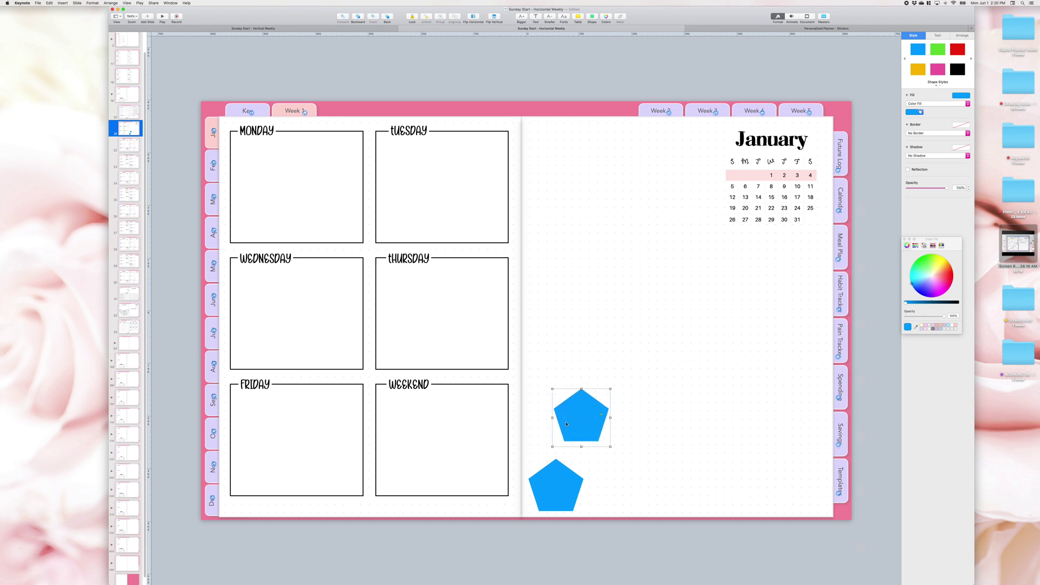
pyautogui.press('super+z')
pyautogui.press('super+z')
pyautogui.click(593, 17)
pyautogui.click(586, 48)
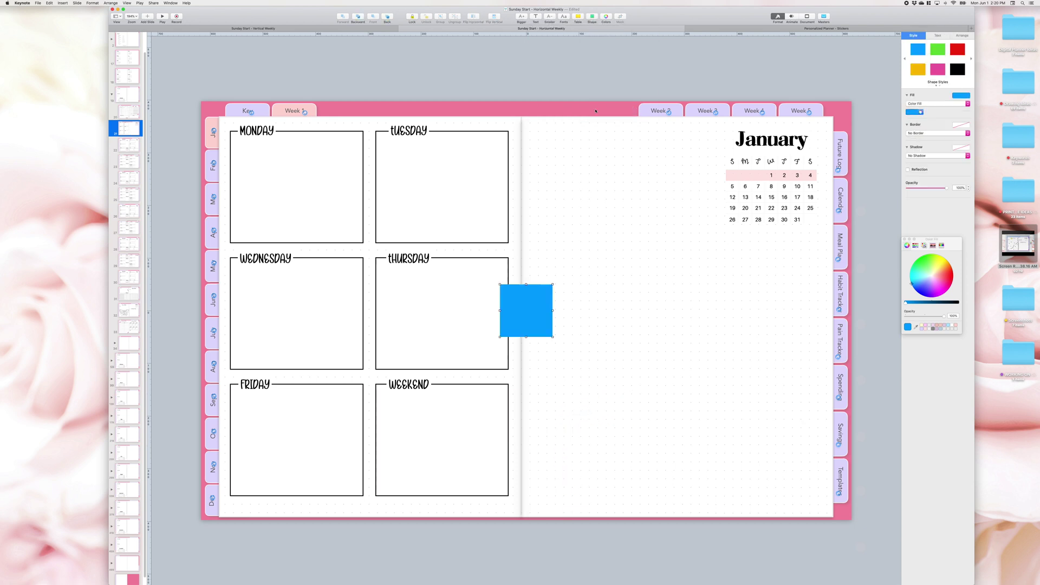
pyautogui.moveTo(542, 315); pyautogui.dragTo(611, 215)
pyautogui.press('Delete')
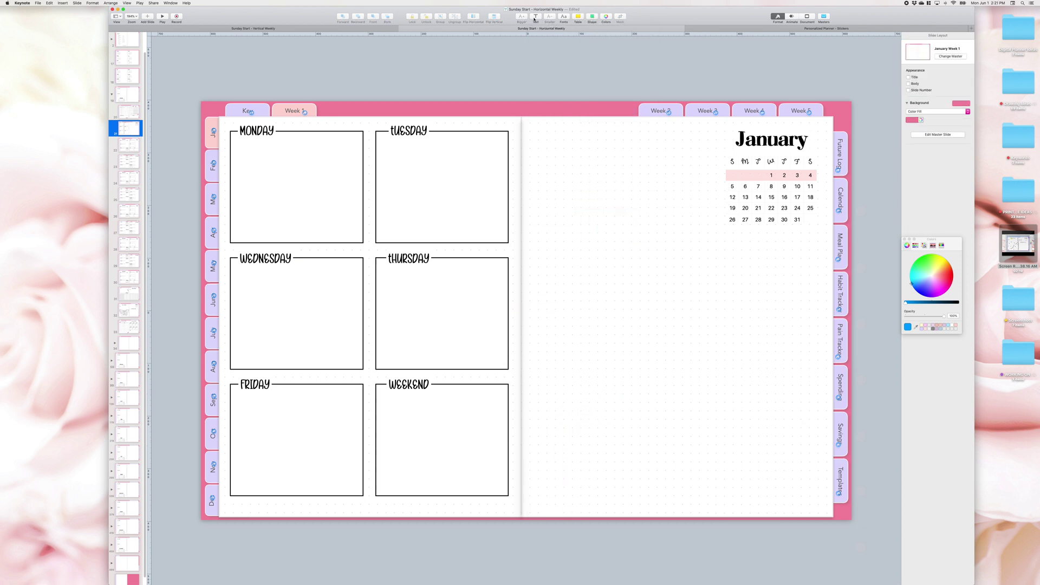
# Add a text box reading "Reminders" and set it in a bold brush-script font.
pyautogui.click(535, 17)
pyautogui.write('Reminders')
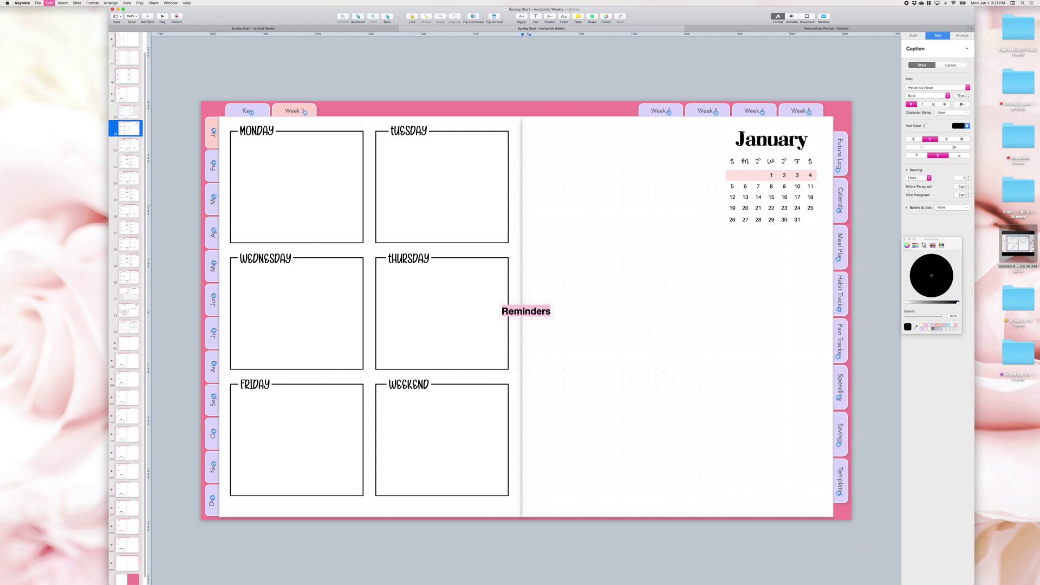
pyautogui.click(943, 87)
pyautogui.click(937, 170)
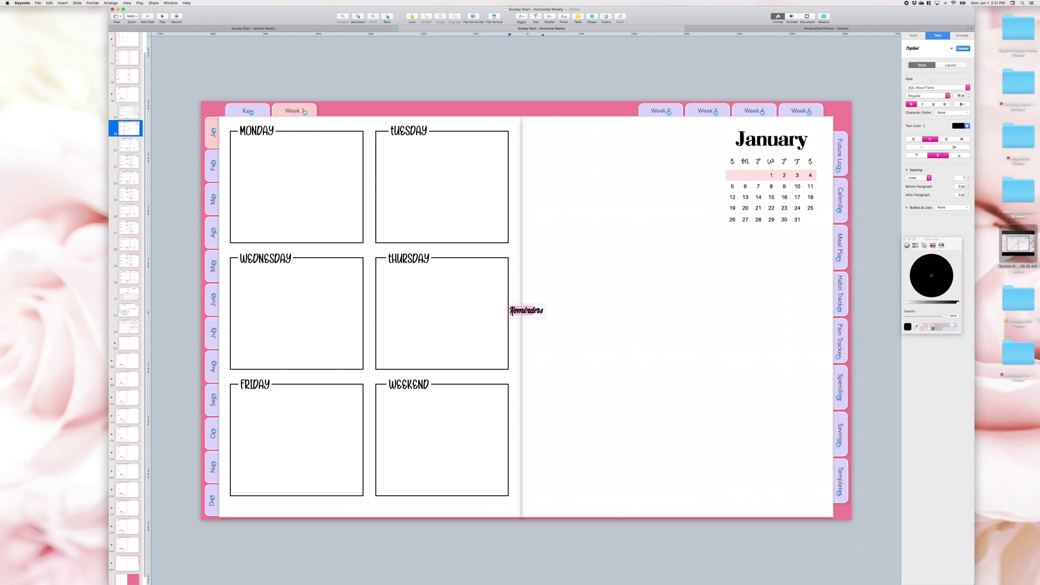
pyautogui.press('Escape')
# Change the Reminders text to a thin handwritten script font and enlarge it to heading size.
pyautogui.doubleClick(540, 315)
pyautogui.click(942, 86)
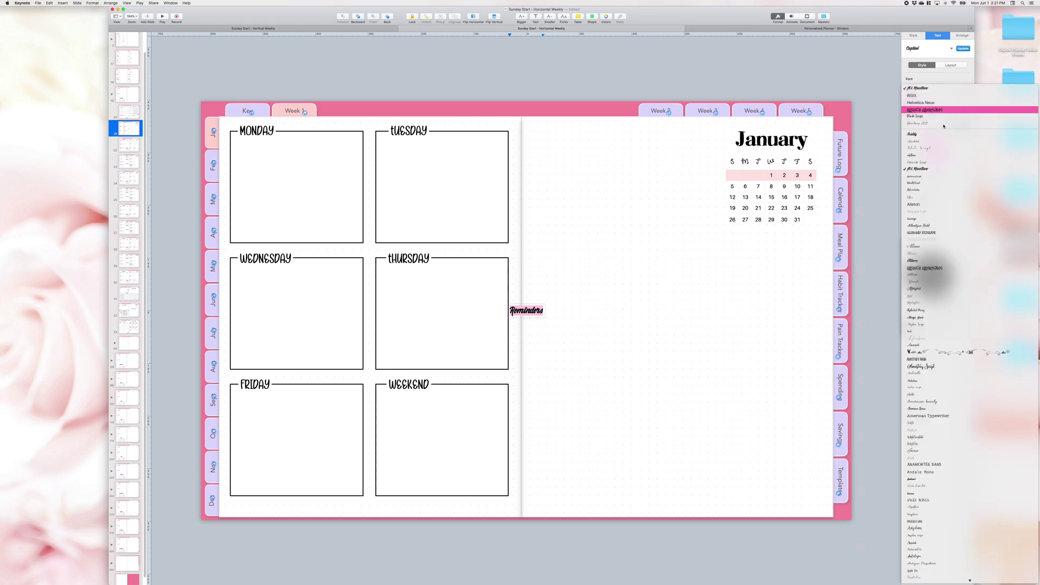
pyautogui.scroll(-15, 934, 260)
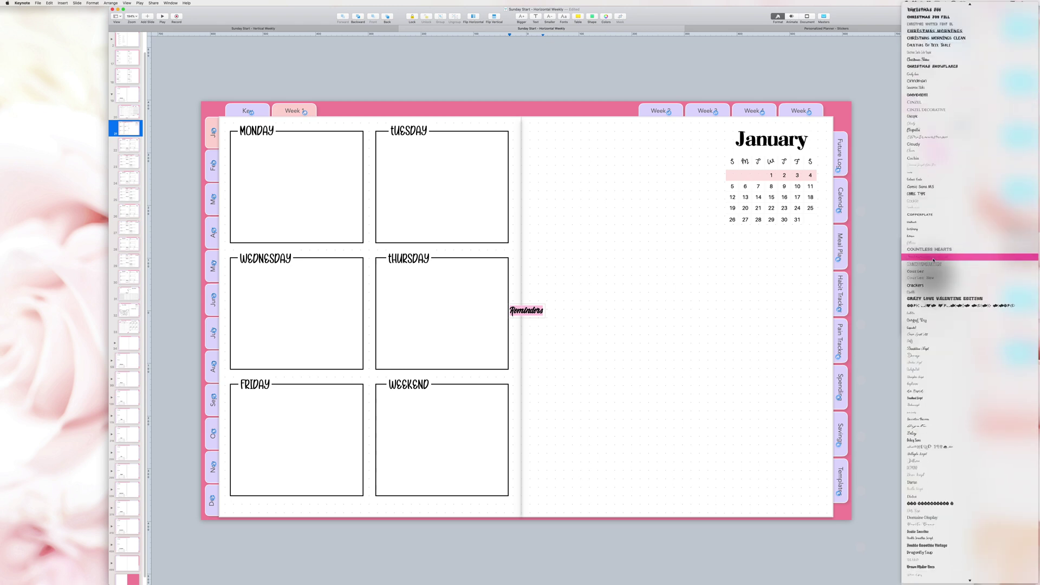
pyautogui.click(933, 227)
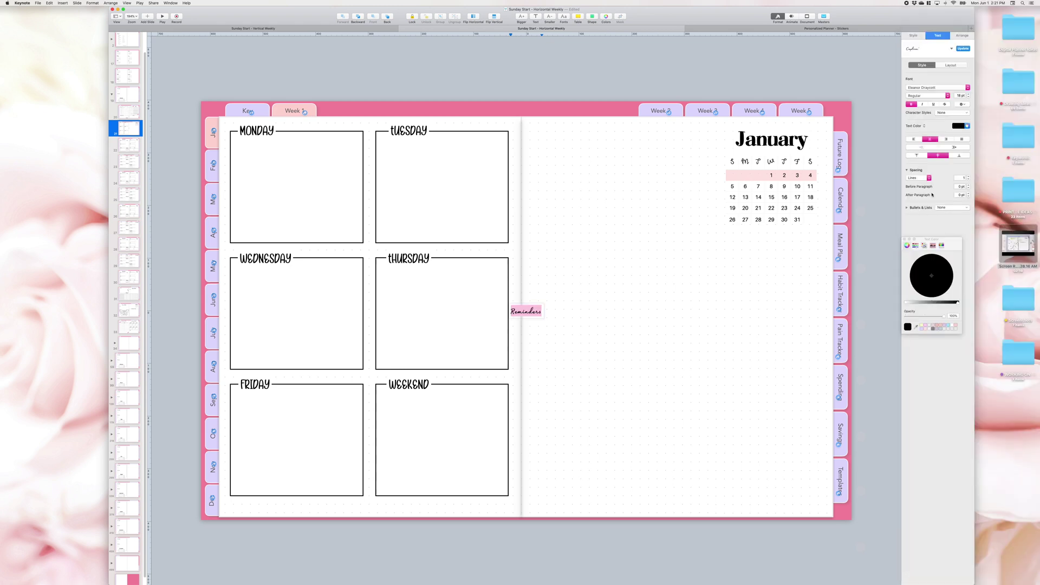
pyautogui.click(968, 94)
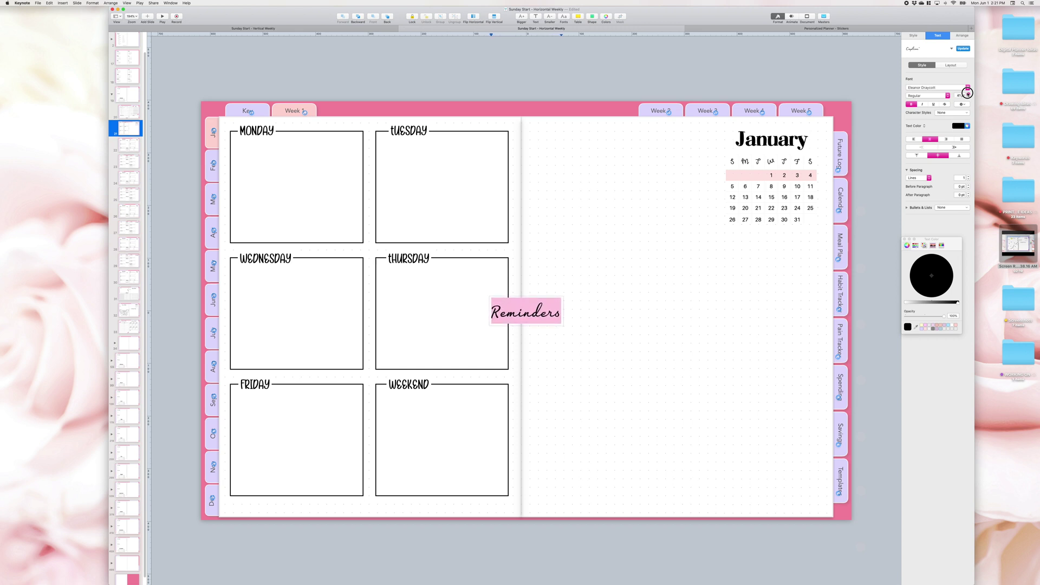
pyautogui.press('Escape')
# Place the Reminders heading at the top of the right page and add copies below it reading "School" and "Work".
pyautogui.moveTo(538, 316); pyautogui.dragTo(569, 391)
pyautogui.click(626, 265)
pyautogui.click(574, 151)
pyautogui.write('School')
pyautogui.write('Work')
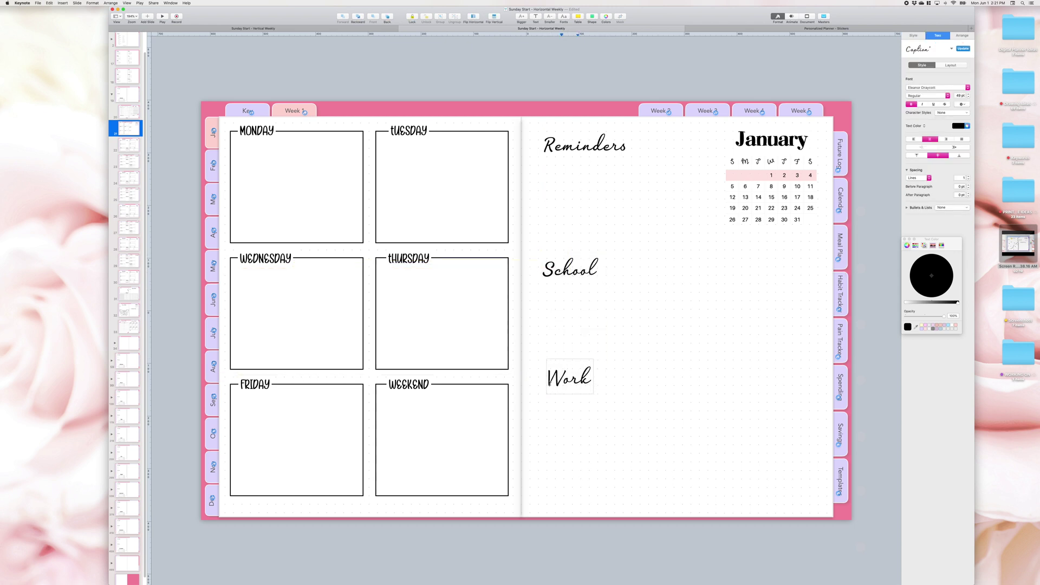
# Change the Reminders heading's text to "Home".
pyautogui.click(585, 146)
pyautogui.doubleClick(585, 146)
pyautogui.write('H')
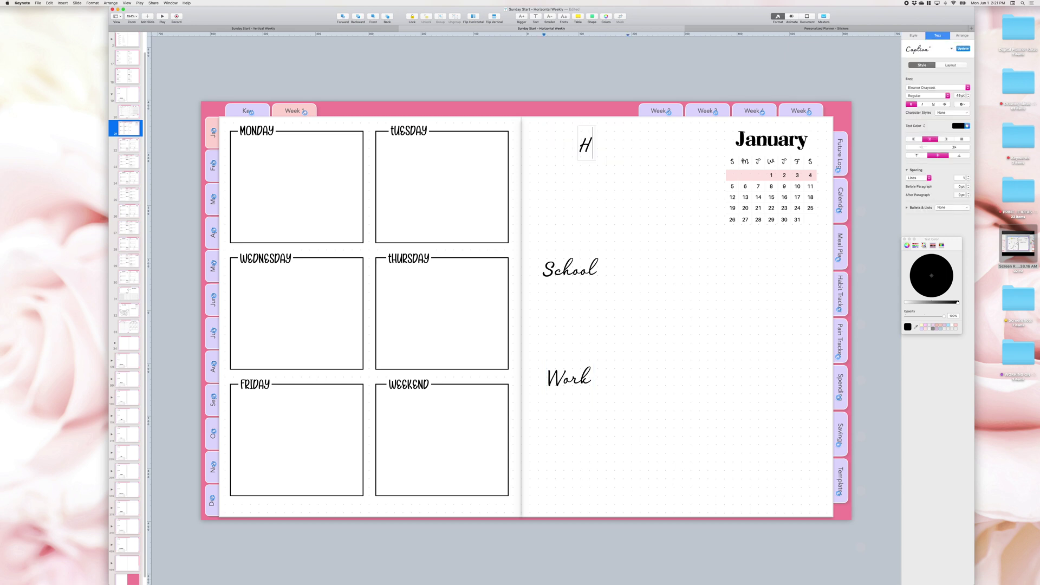
pyautogui.write('ome')
pyautogui.press('Escape')
# Line up the Home, School and Work headings along the right page's inner edge, level with the three box rows.
pyautogui.moveTo(591, 152); pyautogui.dragTo(569, 145)
pyautogui.click(569, 325)
pyautogui.moveTo(569, 384); pyautogui.dragTo(562, 409)
pyautogui.click(616, 406)
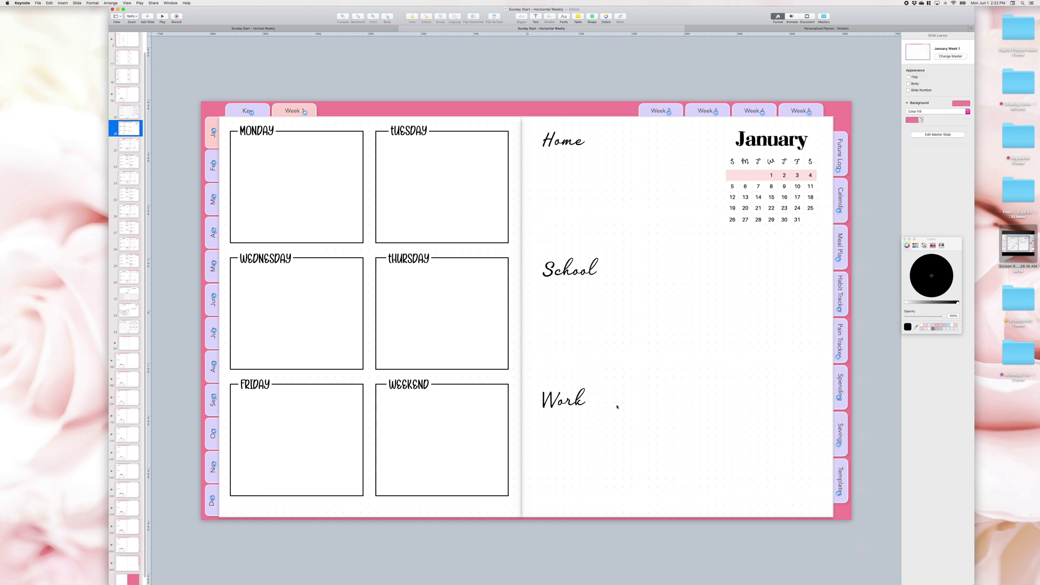
# Try an advanced gradient fill and an image fill on the Home heading's text.
pyautogui.click(564, 141)
pyautogui.doubleClick(564, 141)
pyautogui.click(925, 126)
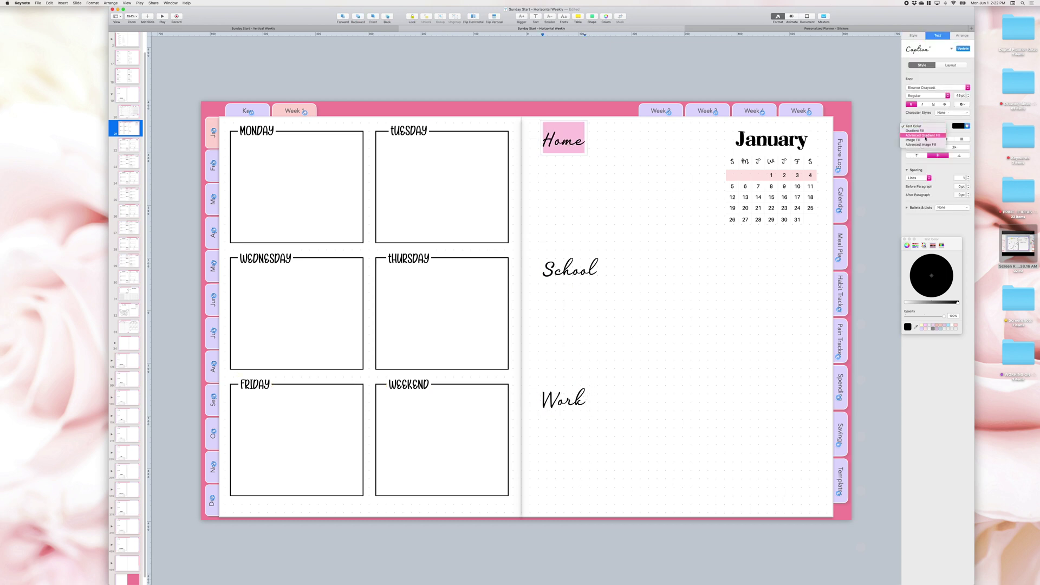
pyautogui.click(931, 142)
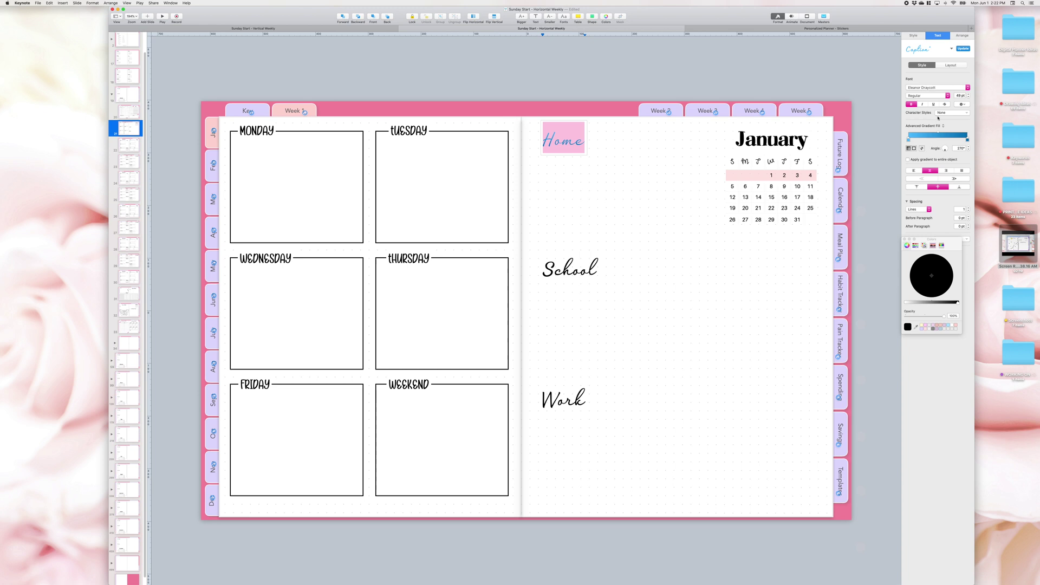
pyautogui.click(925, 125)
pyautogui.click(921, 131)
# Apply a gradient fill to the Home heading's text, blending light pink into lavender.
pyautogui.click(925, 126)
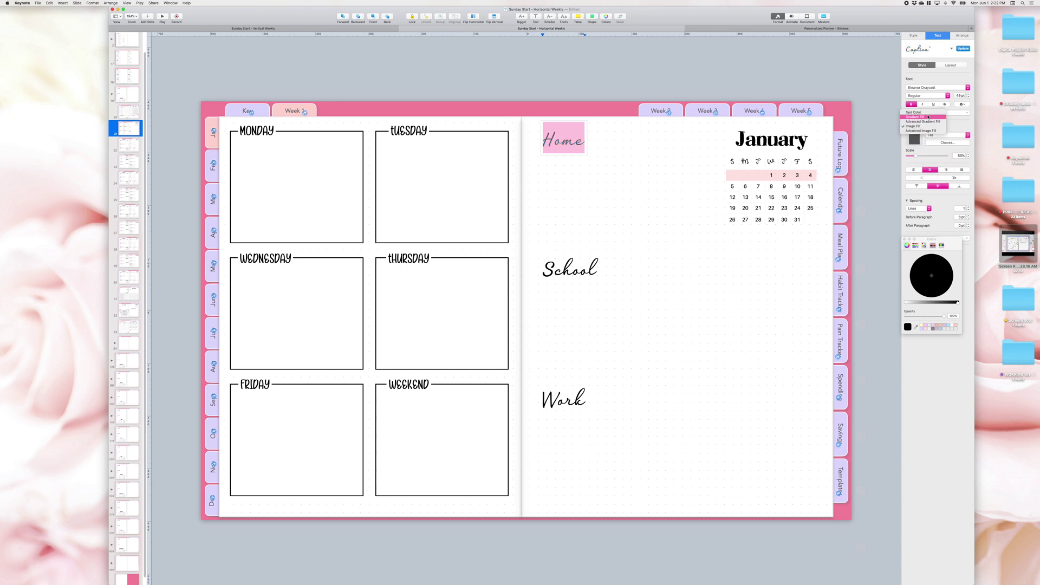
pyautogui.click(928, 117)
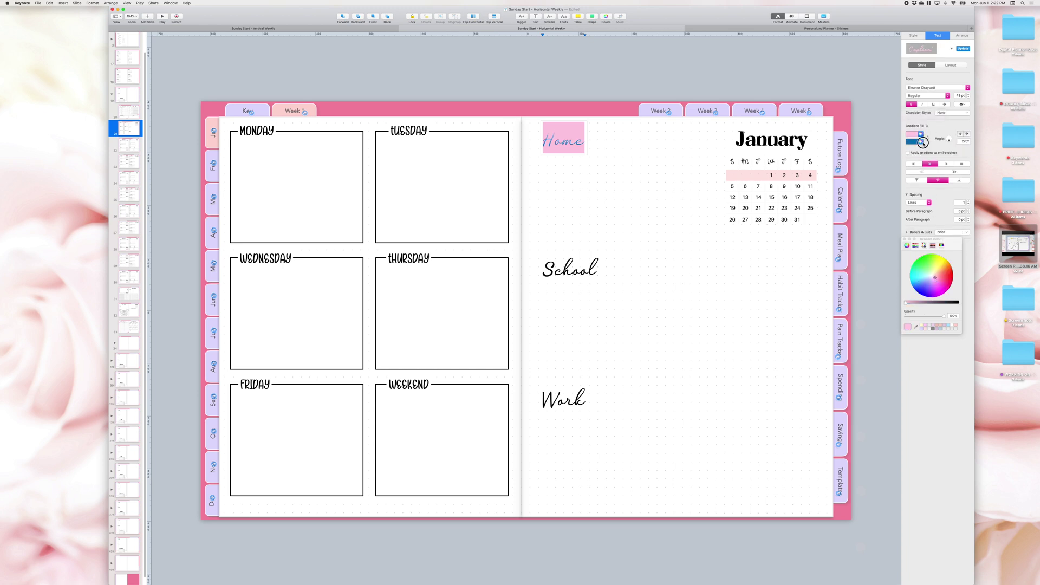
pyautogui.click(922, 142)
pyautogui.moveTo(906, 302); pyautogui.dragTo(914, 303)
pyautogui.click(933, 284)
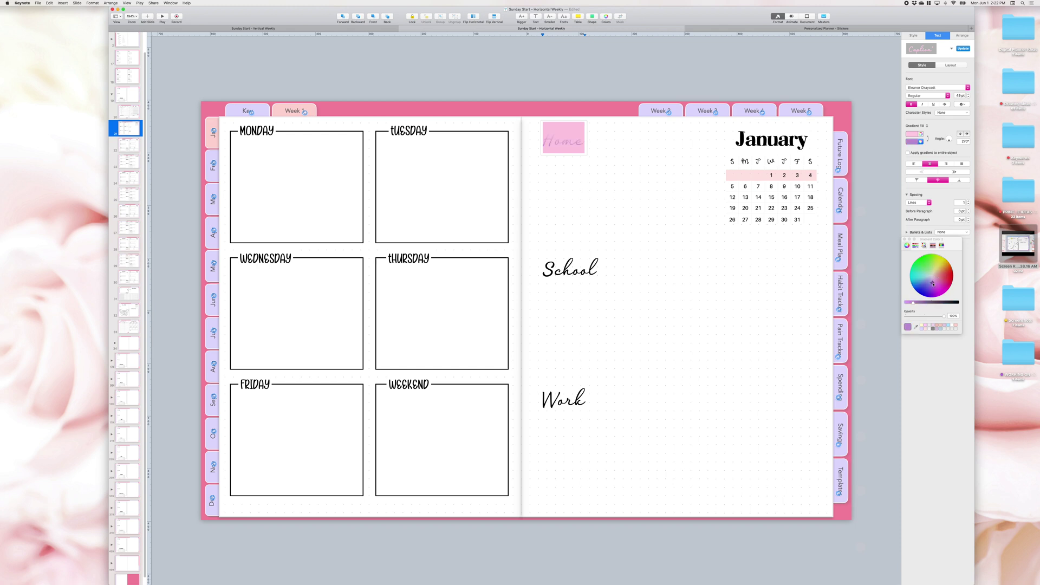
pyautogui.click(925, 283)
pyautogui.press('Escape')
pyautogui.click(569, 268)
pyautogui.doubleClick(569, 269)
pyautogui.press('Escape')
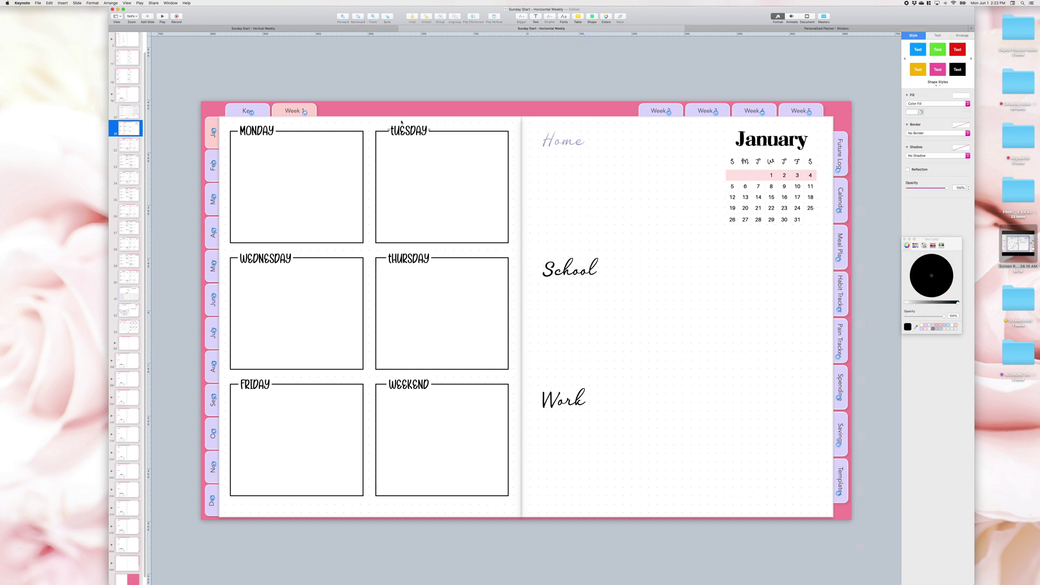
# Fill all six day boxes with a gradient from light pink at the top to periwinkle blue at the bottom.
pyautogui.moveTo(402, 123); pyautogui.dragTo(354, 248)
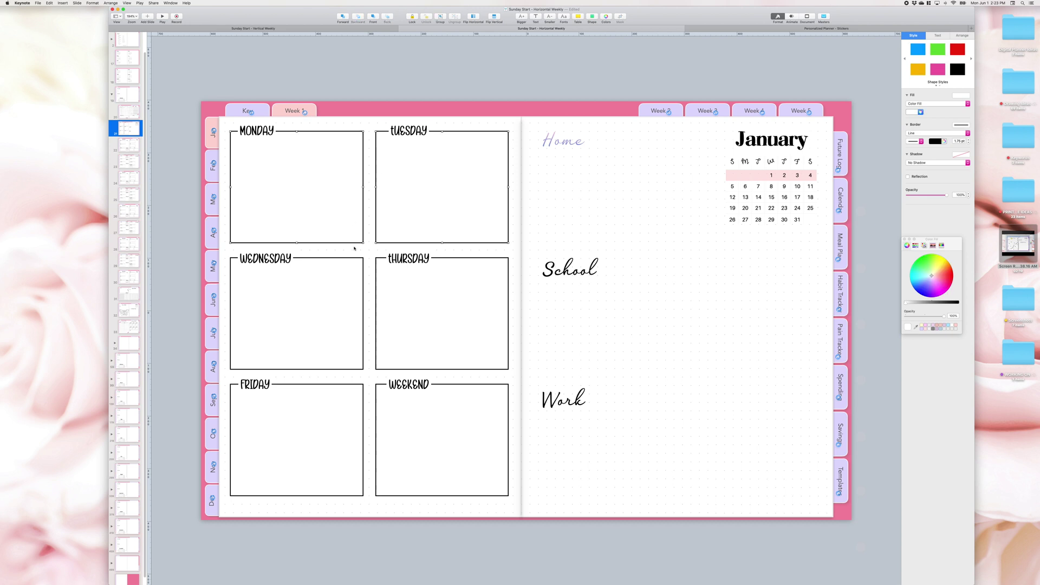
pyautogui.click(925, 111)
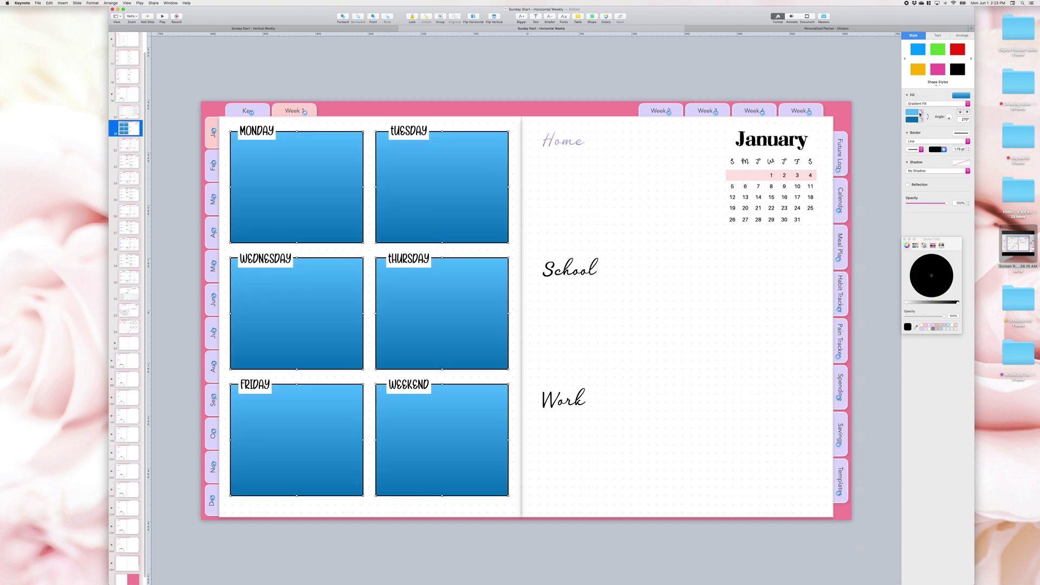
pyautogui.click(921, 112)
pyautogui.click(936, 276)
pyautogui.click(921, 120)
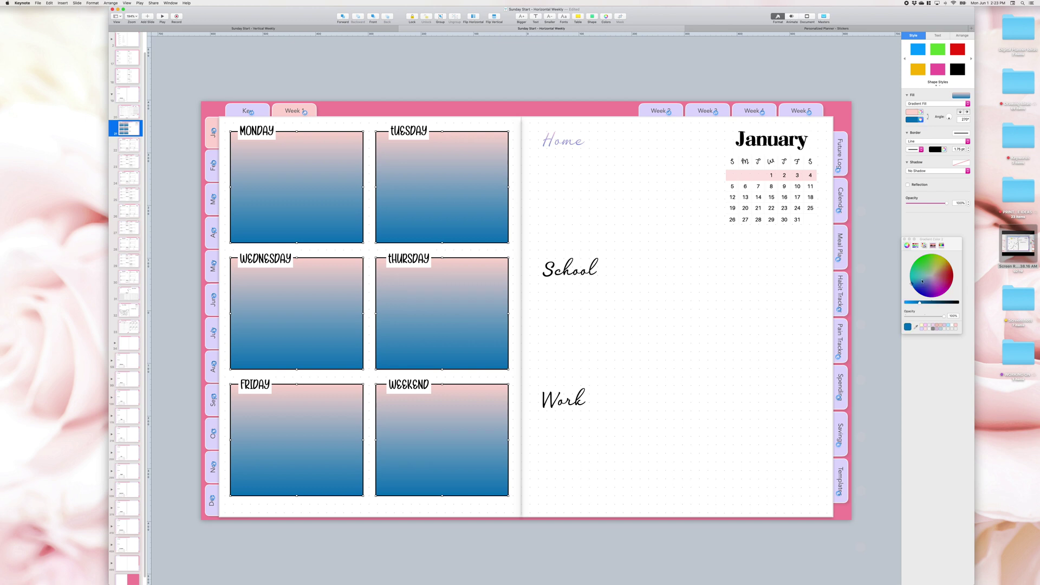
pyautogui.moveTo(933, 279); pyautogui.dragTo(905, 303)
pyautogui.click(926, 281)
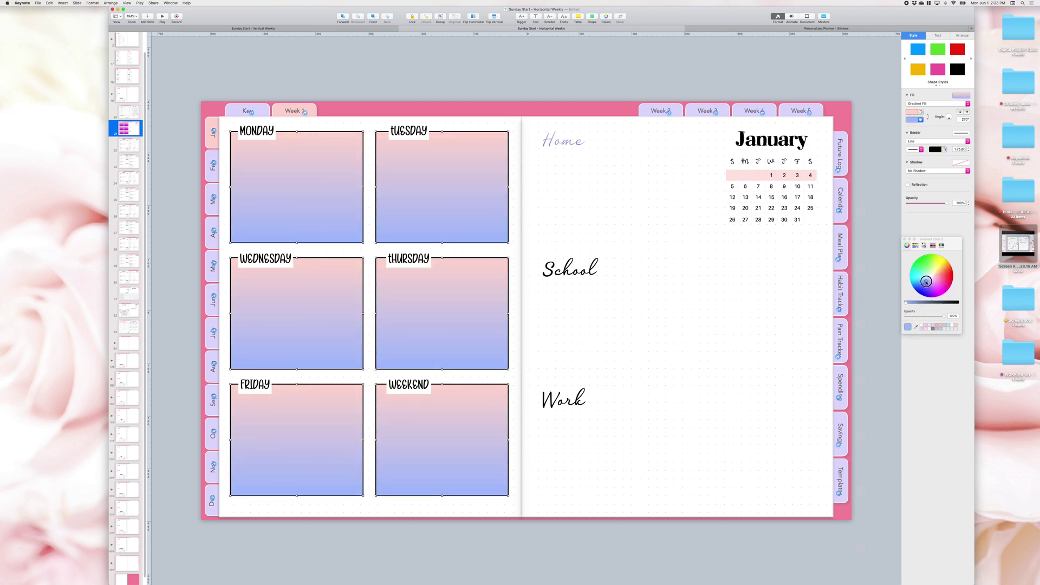
pyautogui.click(496, 113)
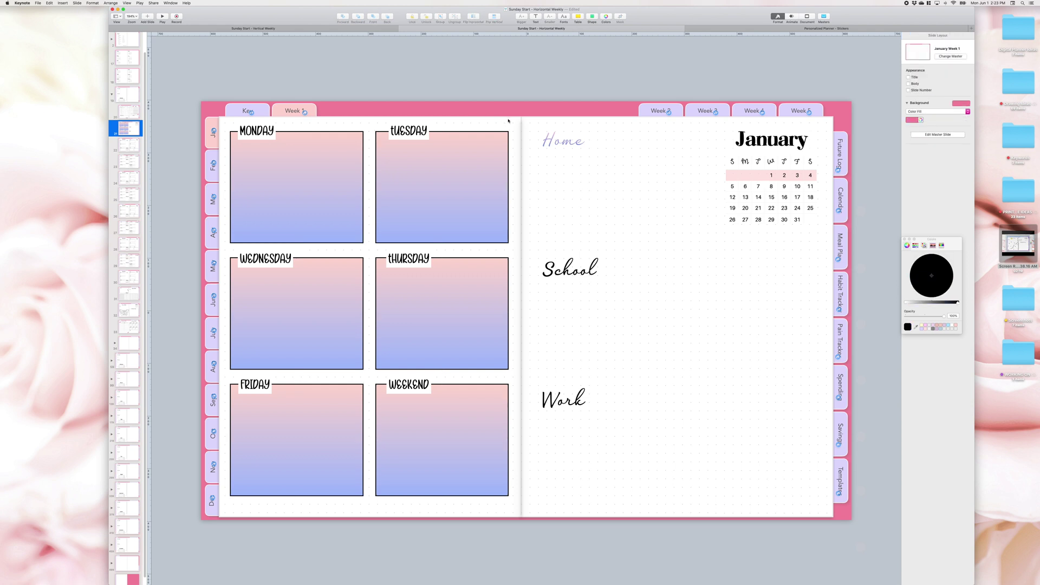
# Apply a gradient fill to the text of the School and Work headings.
pyautogui.doubleClick(580, 259)
pyautogui.click(924, 126)
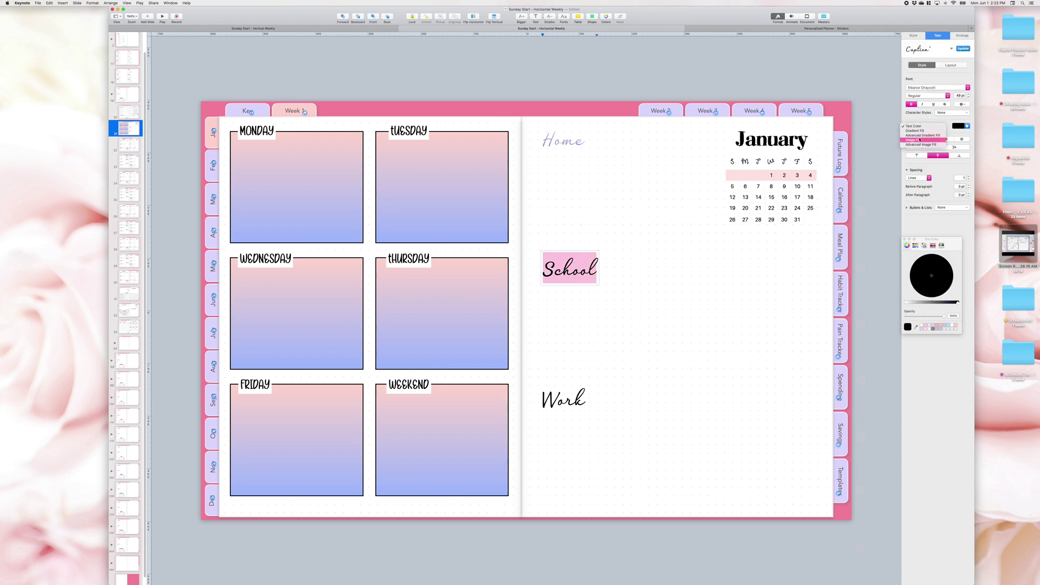
pyautogui.click(921, 134)
pyautogui.click(563, 400)
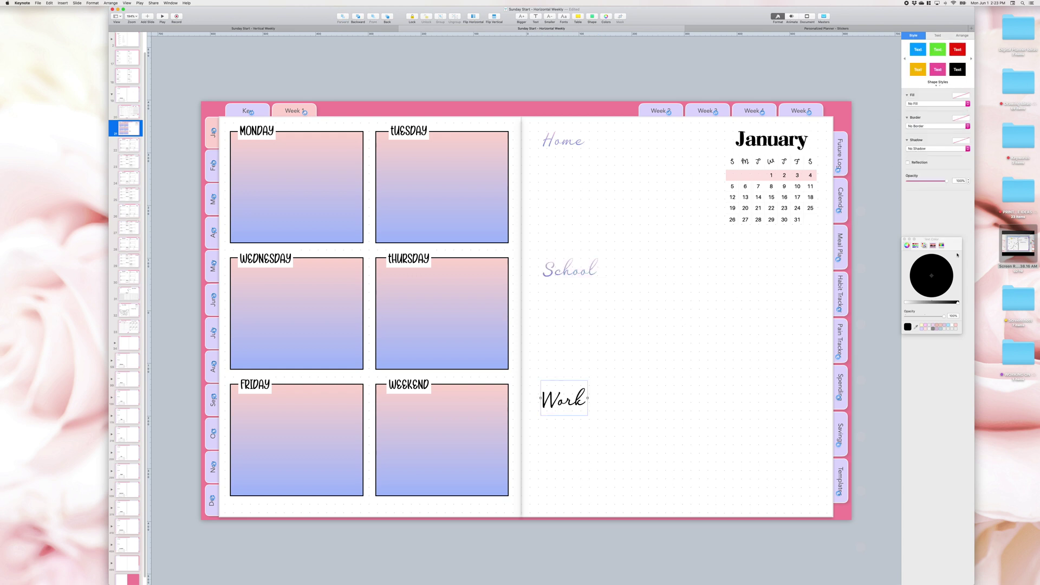
pyautogui.doubleClick(564, 400)
pyautogui.click(924, 125)
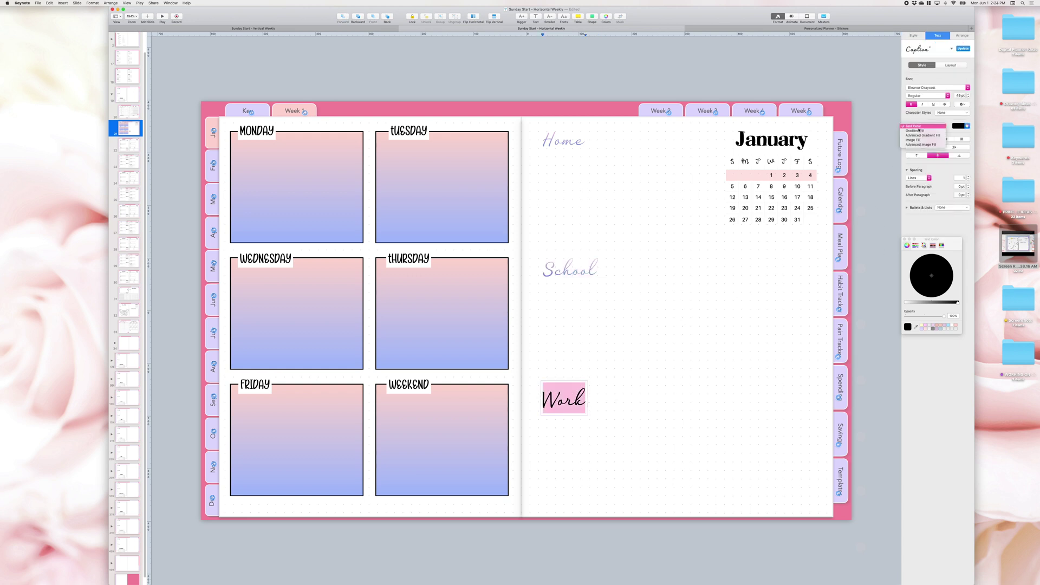
pyautogui.click(919, 131)
pyautogui.click(740, 333)
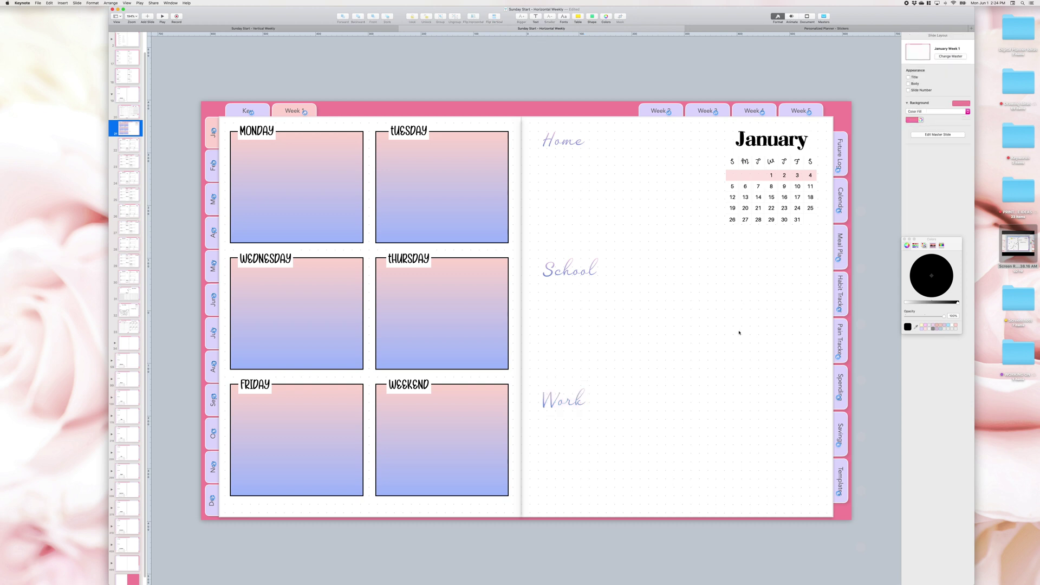
# Remove the white fill from the Monday to Thursday labels and place each in the lower-right corner of its day box.
pyautogui.click(408, 257)
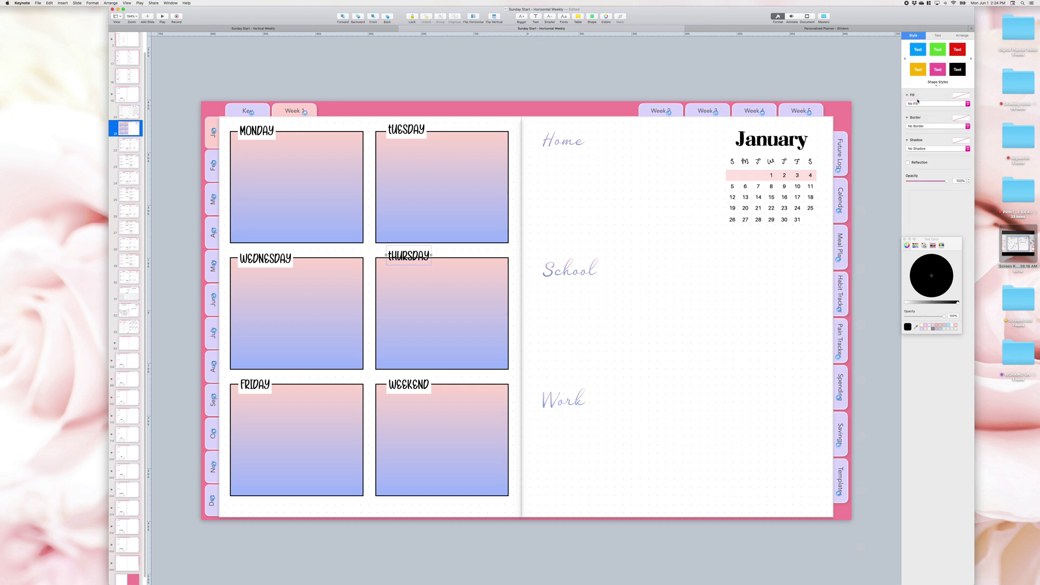
pyautogui.moveTo(409, 256); pyautogui.dragTo(482, 367)
pyautogui.click(373, 324)
pyautogui.click(421, 140)
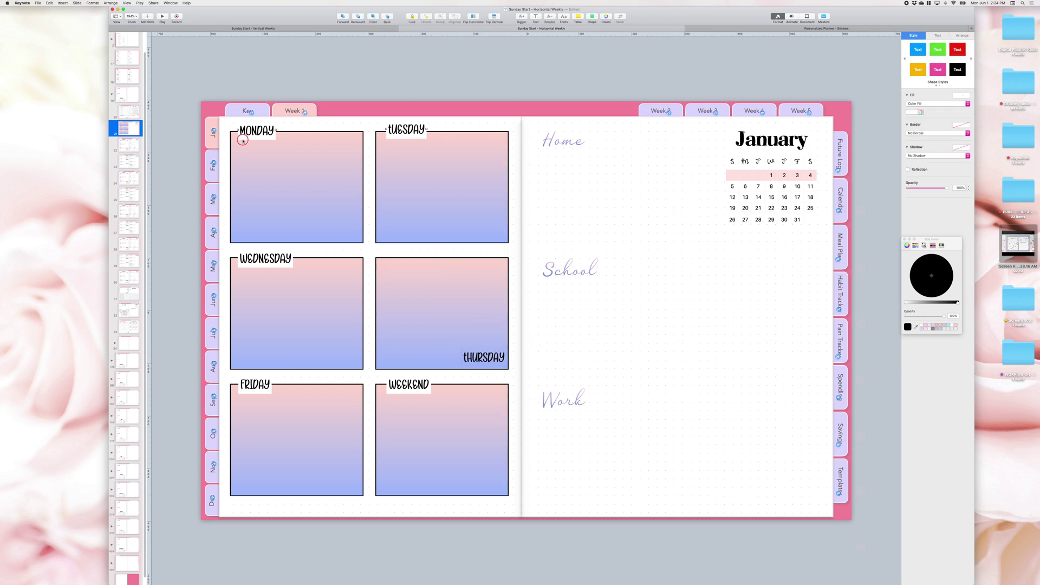
pyautogui.moveTo(262, 140); pyautogui.dragTo(338, 237)
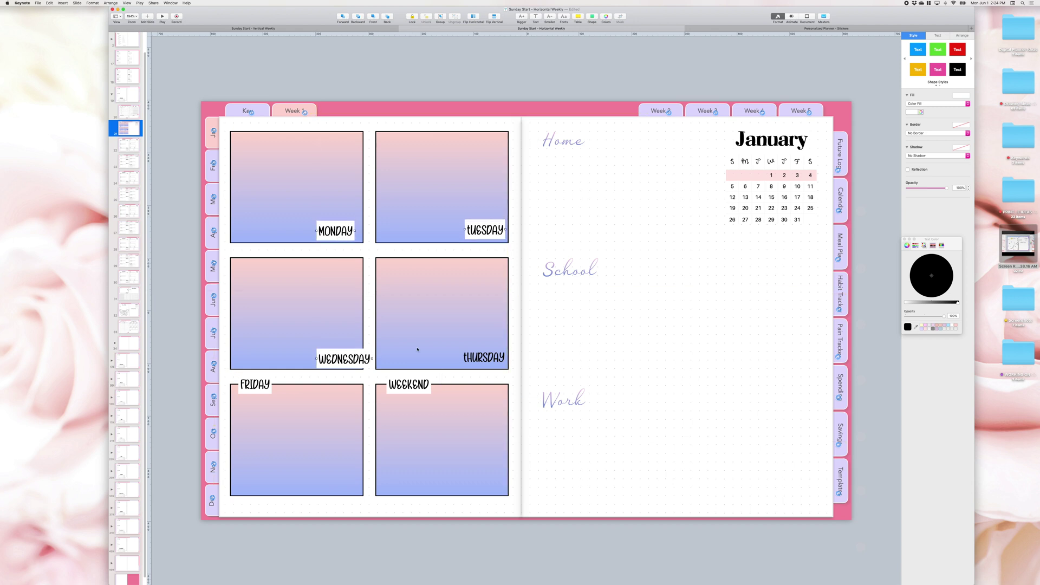
pyautogui.moveTo(346, 360); pyautogui.dragTo(334, 360)
# Place the Friday and Weekend labels in the lower-right corners of their boxes and set both to No Fill.
pyautogui.click(272, 383)
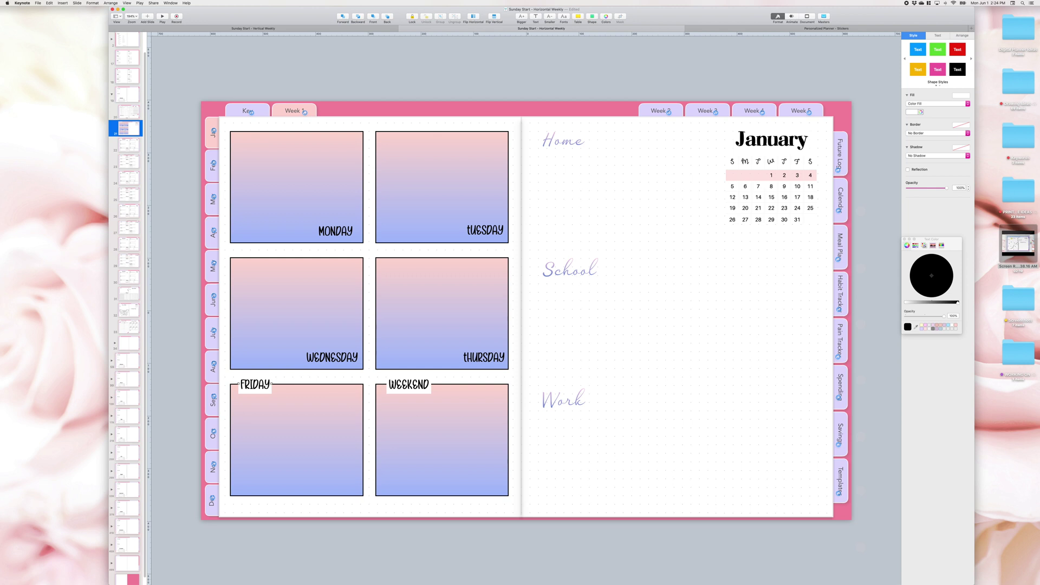
pyautogui.moveTo(411, 385); pyautogui.dragTo(485, 482)
pyautogui.moveTo(329, 482); pyautogui.dragTo(343, 483)
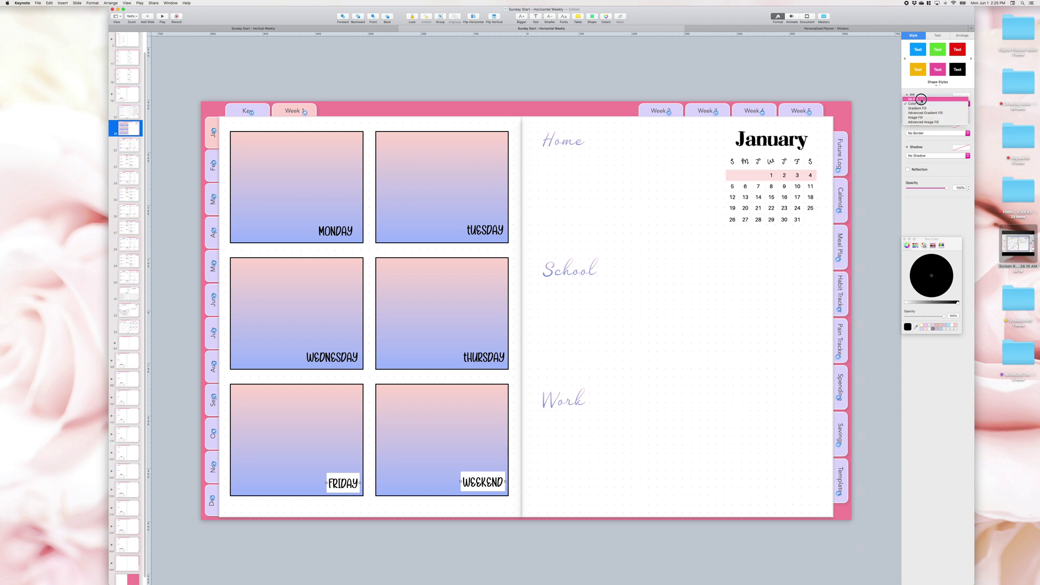
pyautogui.click(576, 288)
# Try a pink color fill behind all six day labels.
pyautogui.click(336, 231)
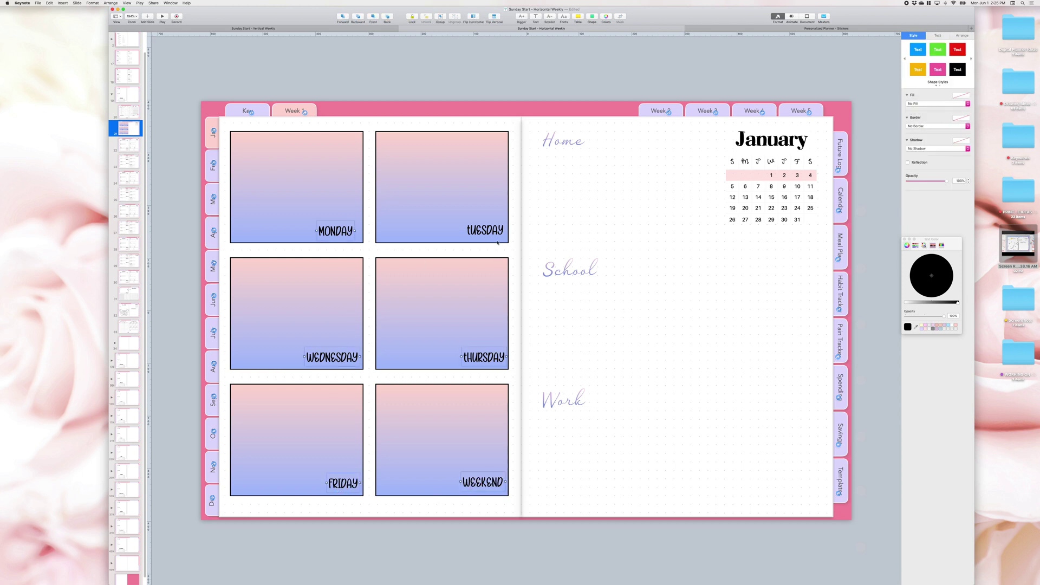
pyautogui.click(928, 104)
pyautogui.click(917, 108)
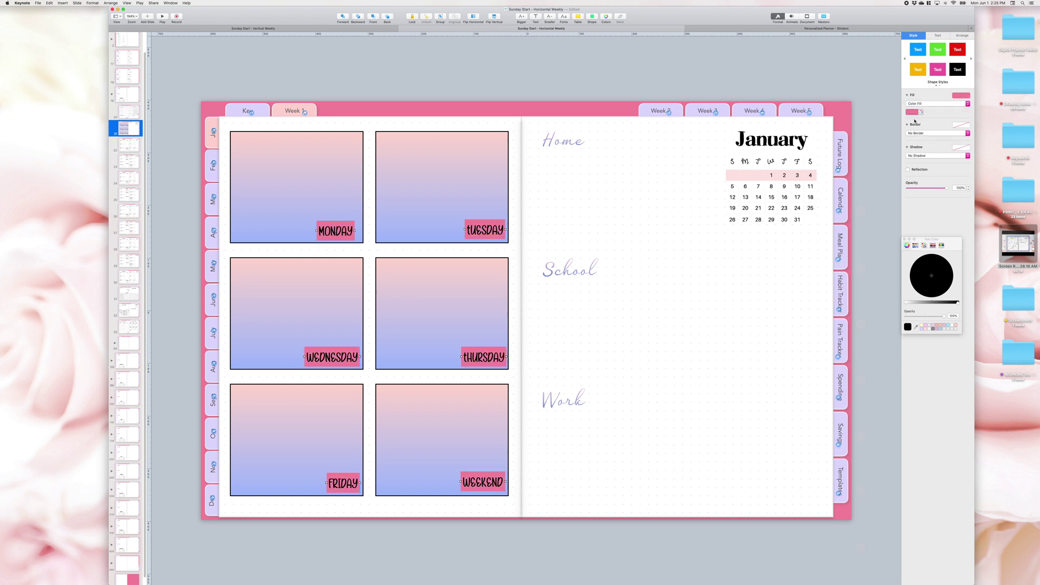
pyautogui.press('super+z')
# Change the Monday label's text color to white.
pyautogui.doubleClick(336, 231)
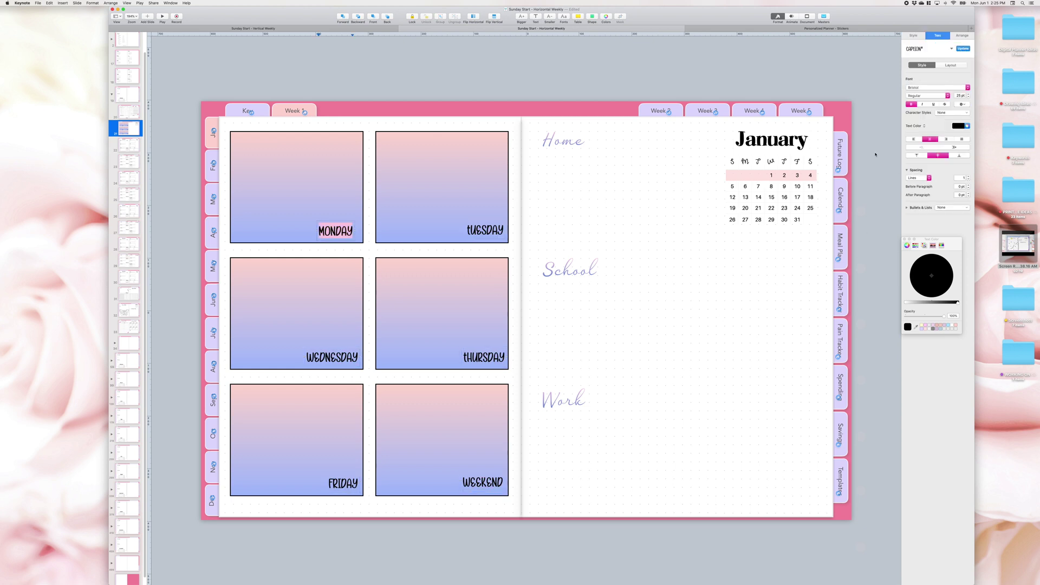
pyautogui.click(919, 126)
pyautogui.click(918, 126)
pyautogui.click(968, 125)
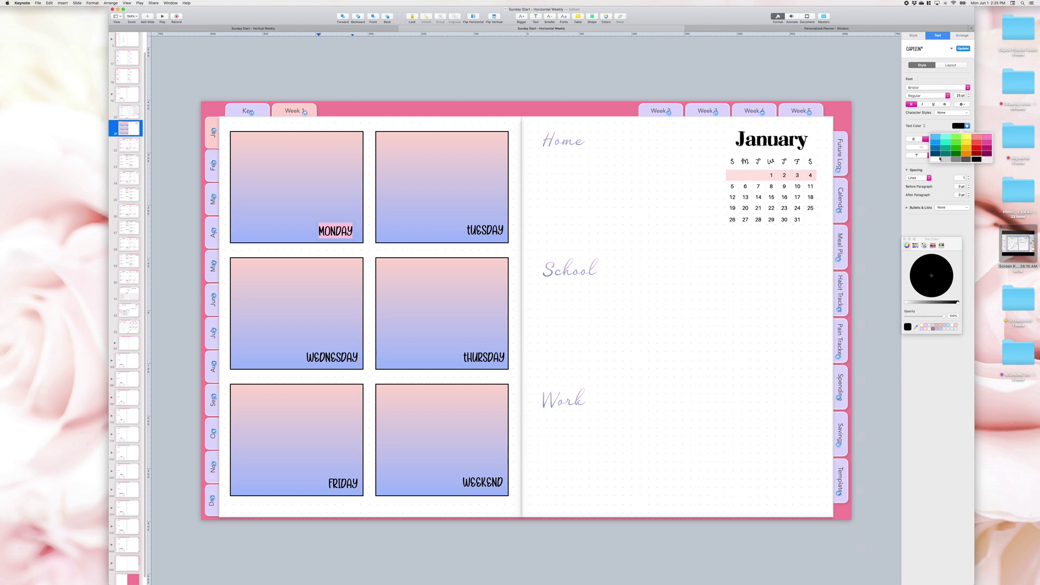
pyautogui.click(989, 129)
pyautogui.click(671, 288)
# Recolor the Tuesday and Thursday labels' text white.
pyautogui.click(485, 229)
pyautogui.doubleClick(485, 230)
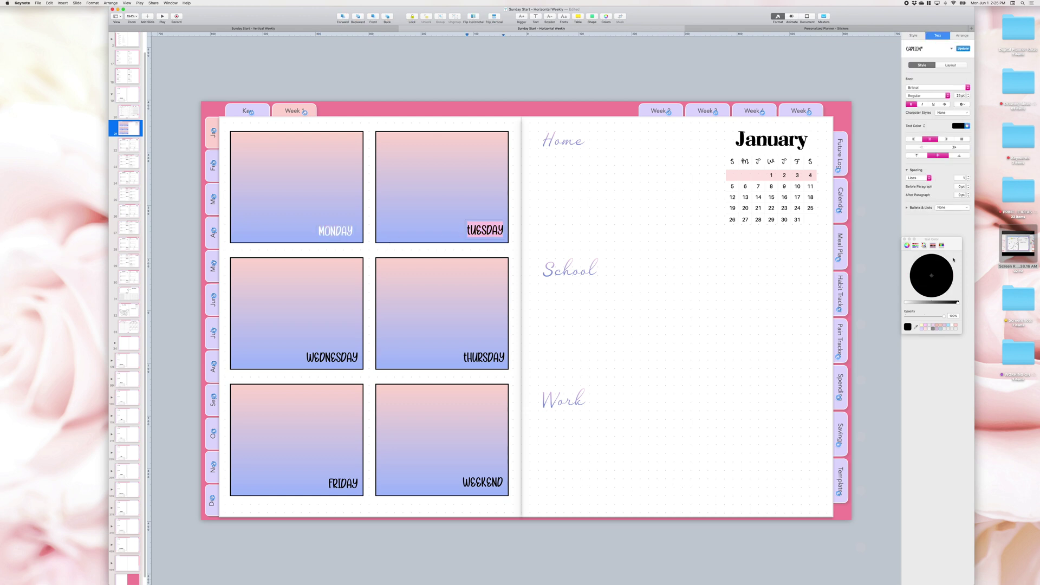
pyautogui.moveTo(957, 247); pyautogui.dragTo(684, 190)
pyautogui.click(681, 268)
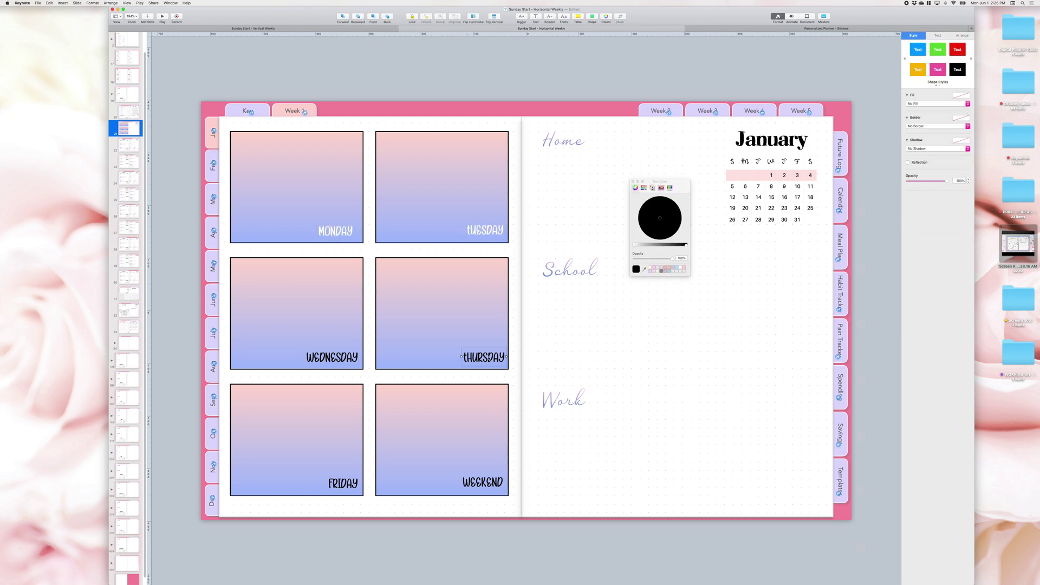
pyautogui.doubleClick(484, 357)
pyautogui.click(680, 268)
# Recolor the Weekend, Wednesday and Friday labels' text white.
pyautogui.click(464, 475)
pyautogui.doubleClick(464, 475)
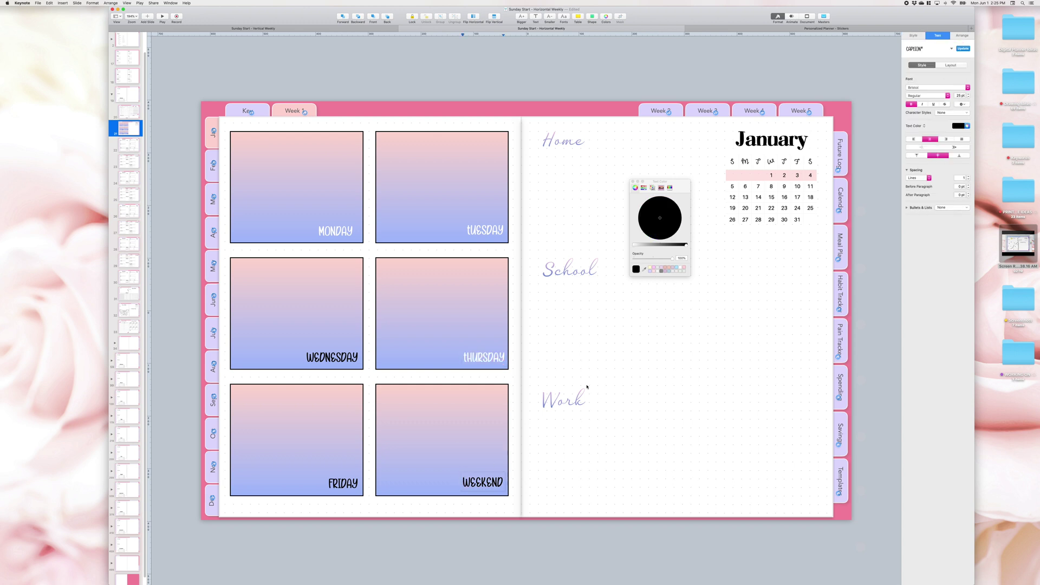
pyautogui.click(682, 267)
pyautogui.doubleClick(327, 357)
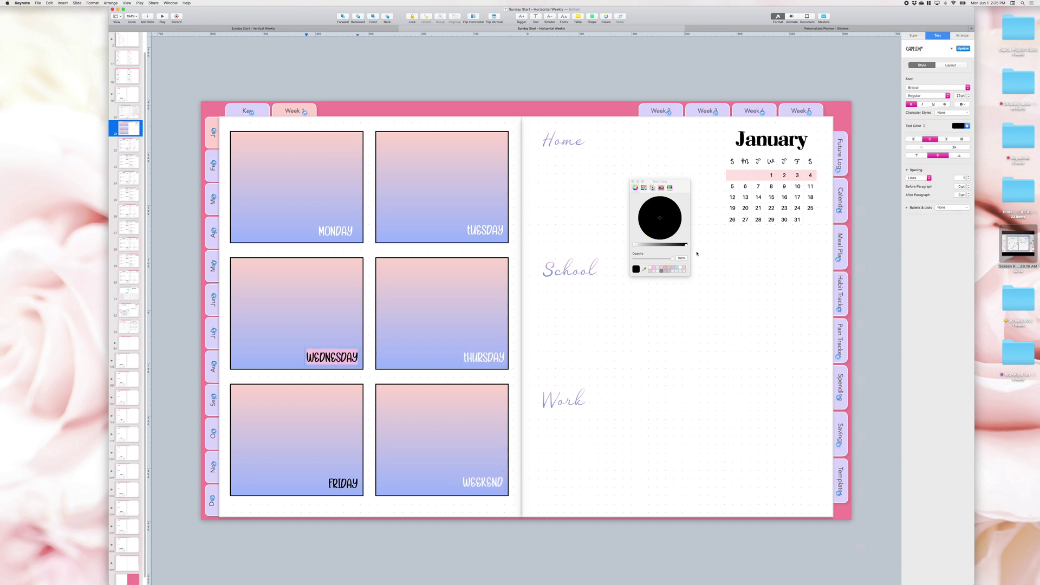
pyautogui.click(681, 269)
pyautogui.doubleClick(350, 484)
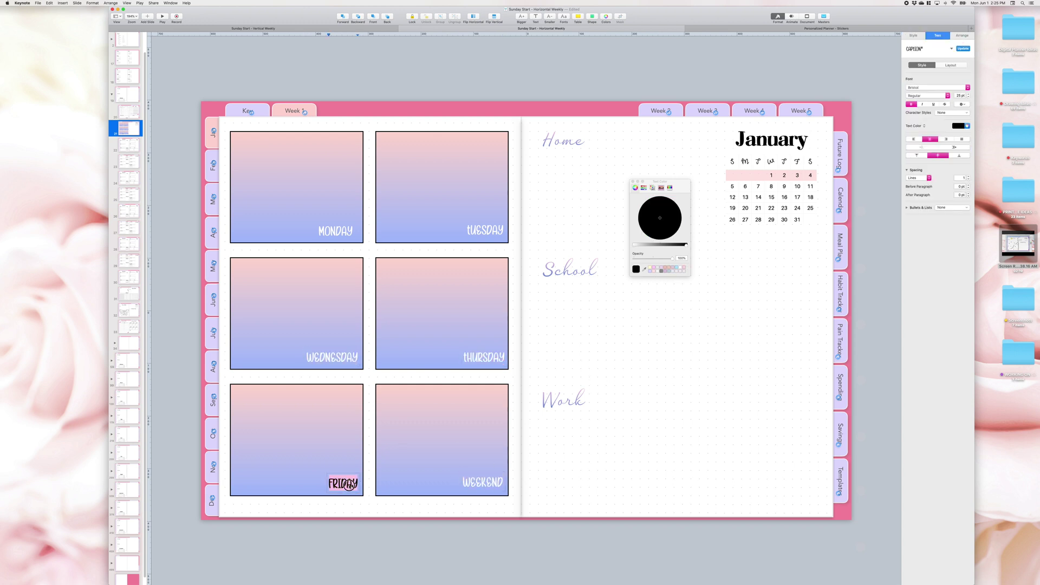
pyautogui.click(681, 269)
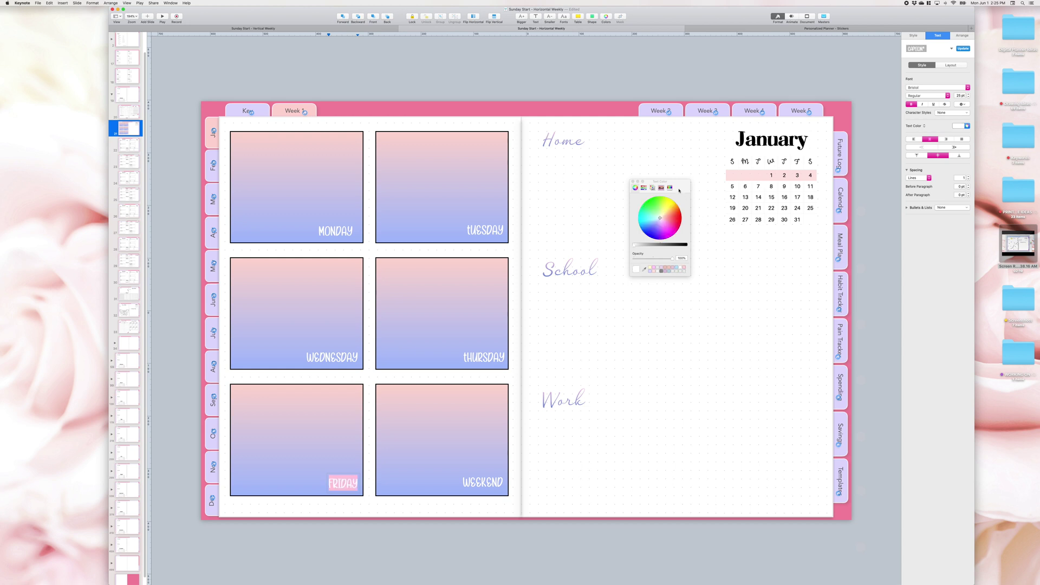
pyautogui.click(627, 304)
# Change the border color of all six day boxes to white.
pyautogui.click(287, 206)
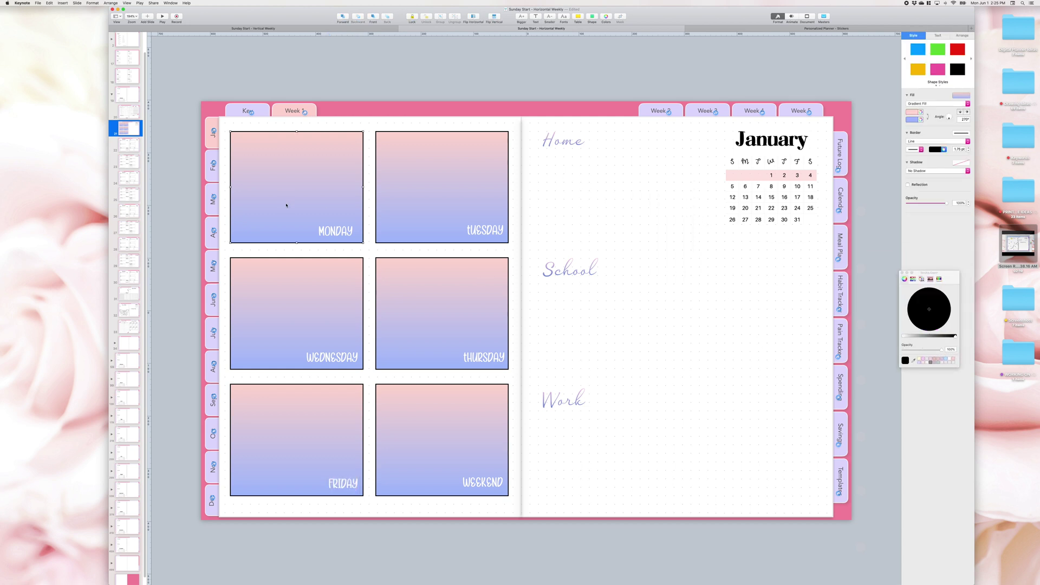
pyautogui.click(936, 153)
pyautogui.click(916, 185)
# Add a drop shadow to all six day boxes and set the shadow color to gray.
pyautogui.click(961, 163)
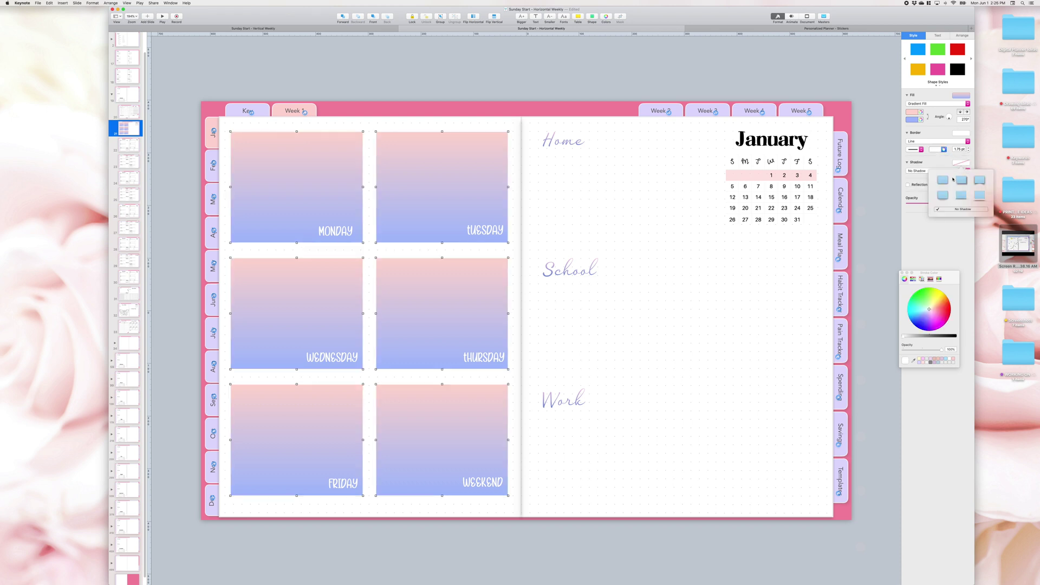
pyautogui.click(943, 181)
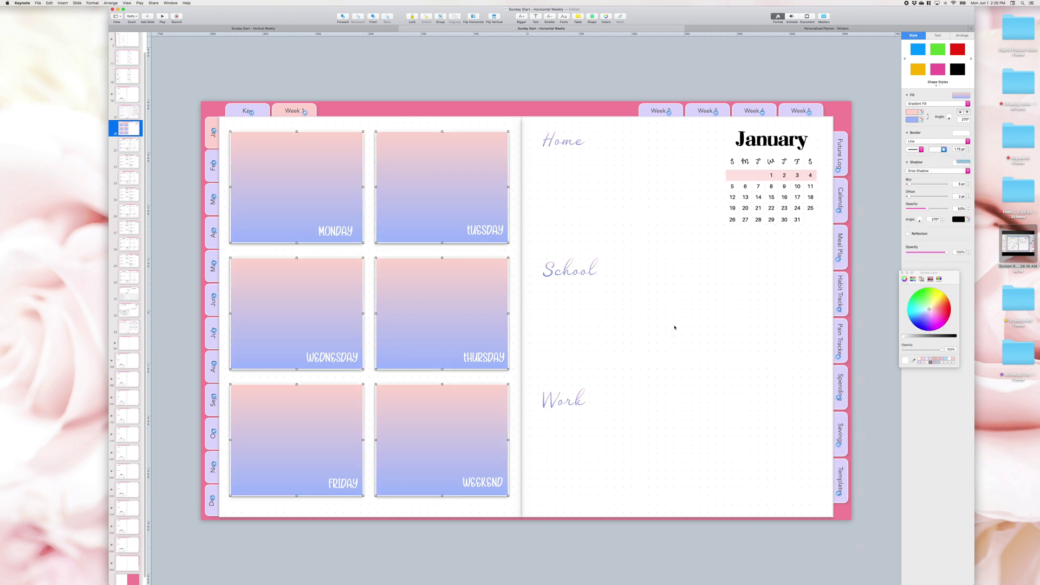
pyautogui.click(966, 219)
pyautogui.click(949, 254)
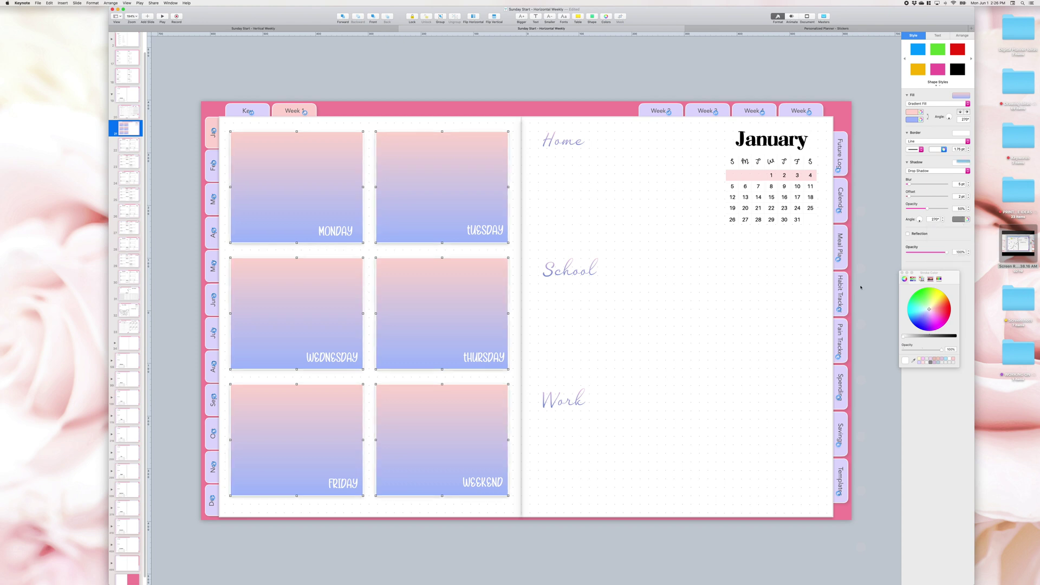
pyautogui.click(670, 351)
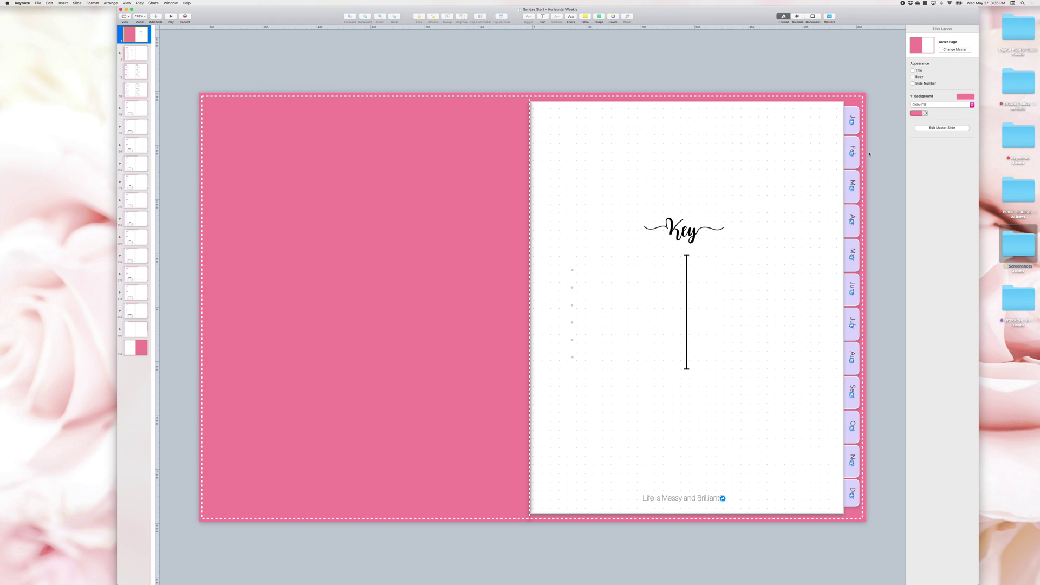
# Change the cover page's background color from pink to light blue.
pyautogui.click(925, 113)
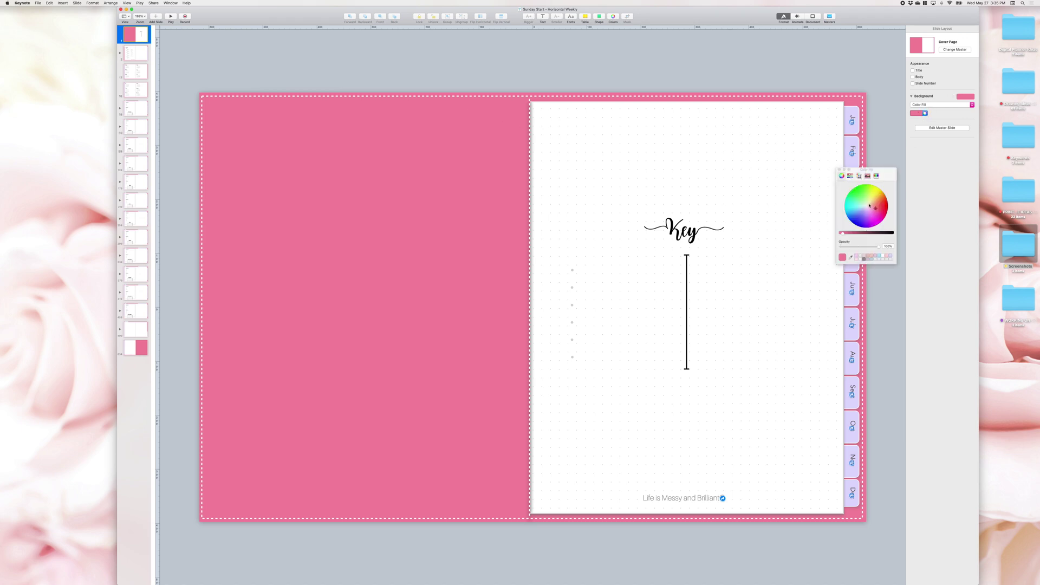
pyautogui.moveTo(870, 205)
pyautogui.mouseDown()
pyautogui.moveTo(864, 198)
pyautogui.moveTo(866, 210)
pyautogui.mouseUp()
pyautogui.moveTo(867, 210)
pyautogui.mouseDown()
pyautogui.moveTo(867, 201)
pyautogui.moveTo(863, 208)
pyautogui.mouseUp()
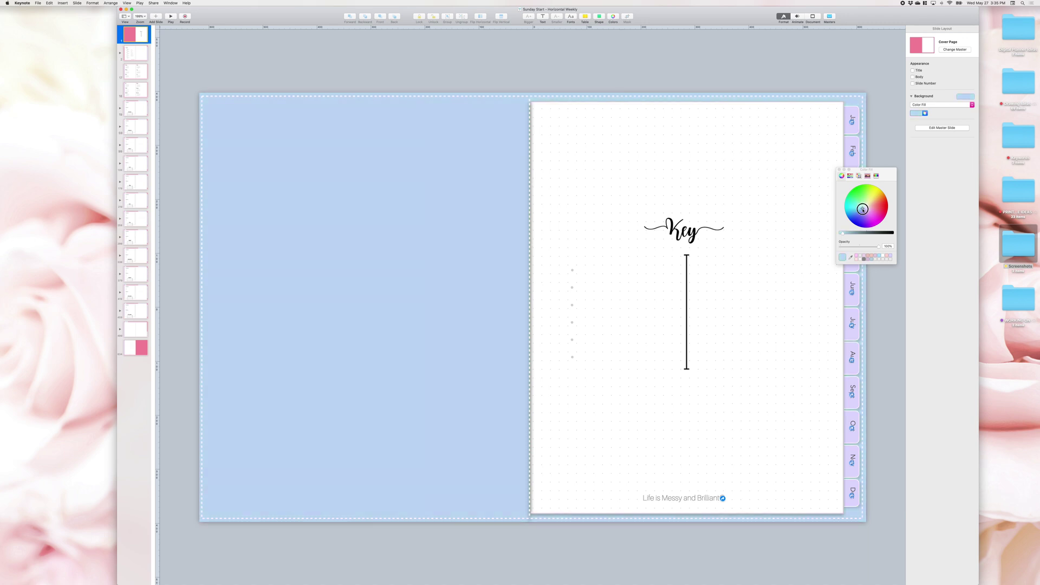
# Give the cover page background a gradient fill from light pink at the top to medium blue at the bottom.
pyautogui.click(933, 105)
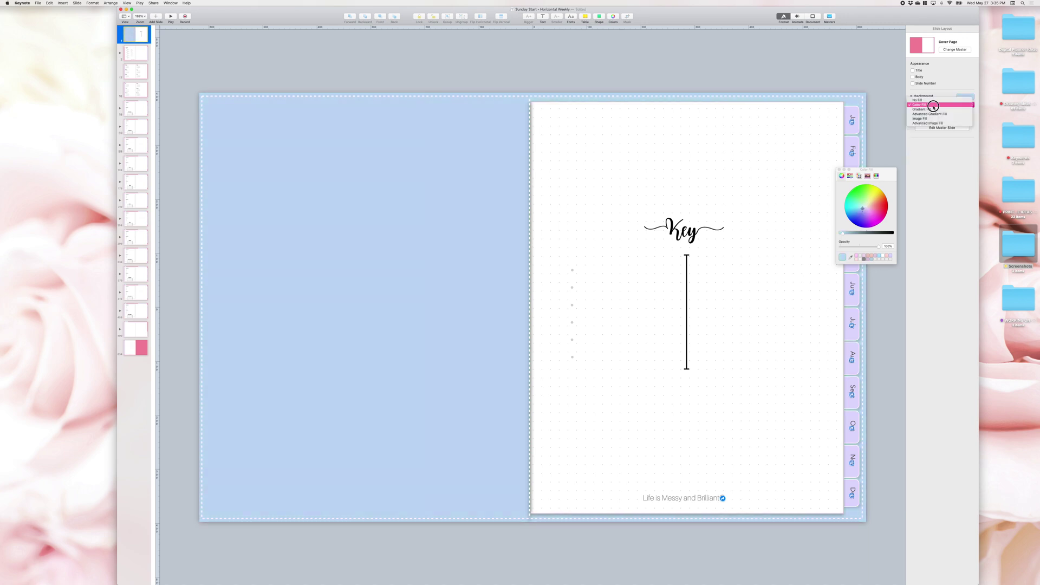
pyautogui.click(935, 109)
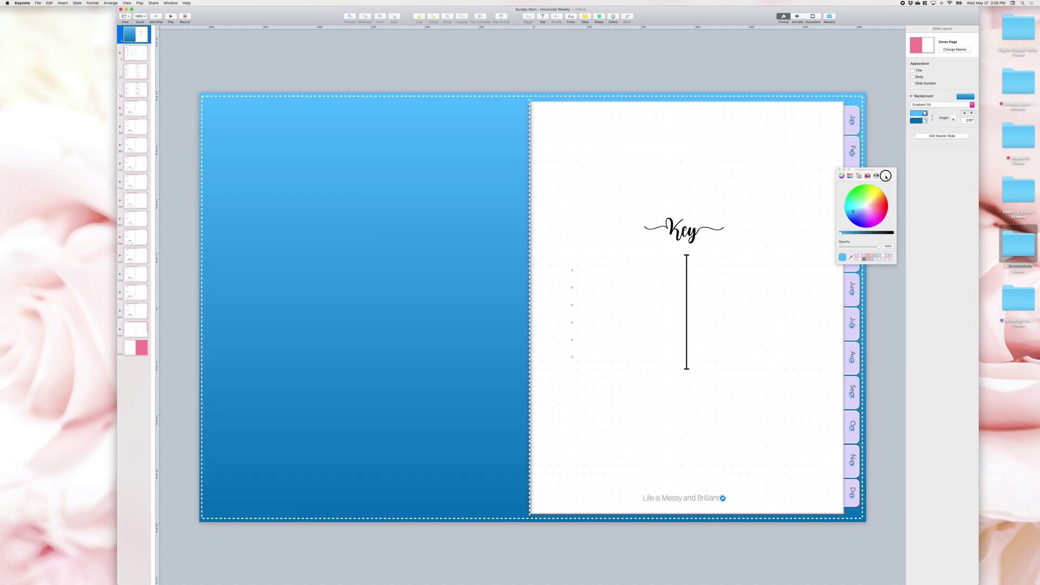
pyautogui.click(925, 114)
pyautogui.click(916, 199)
pyautogui.moveTo(917, 199)
pyautogui.mouseDown()
pyautogui.moveTo(903, 226)
pyautogui.moveTo(921, 201)
pyautogui.moveTo(912, 207)
pyautogui.mouseUp()
pyautogui.click(925, 120)
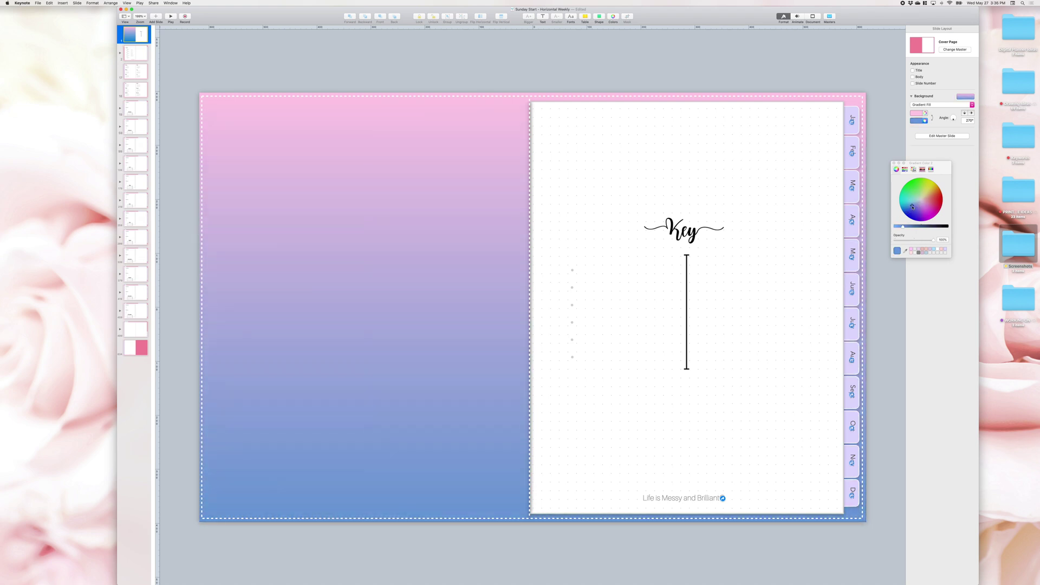
# Switch the cover page background to an image fill using the navy Ice Queen pattern from the Patterns folder.
pyautogui.click(941, 105)
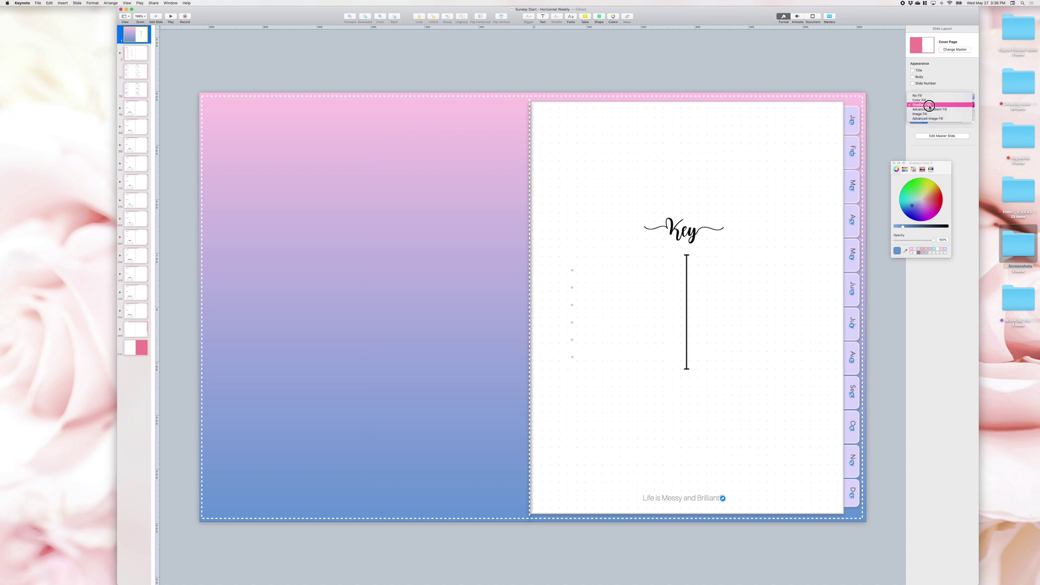
pyautogui.click(930, 114)
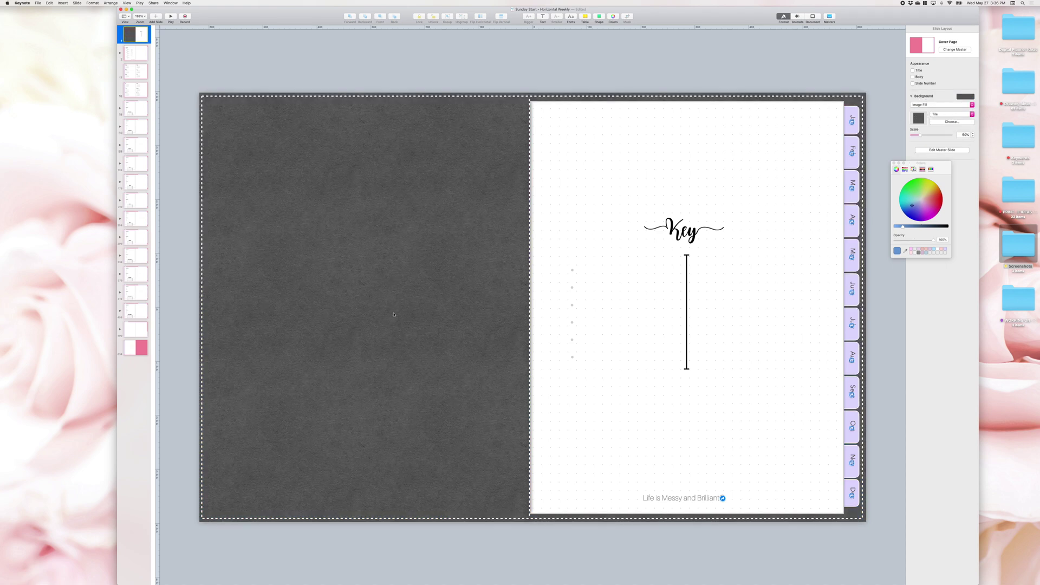
pyautogui.click(940, 122)
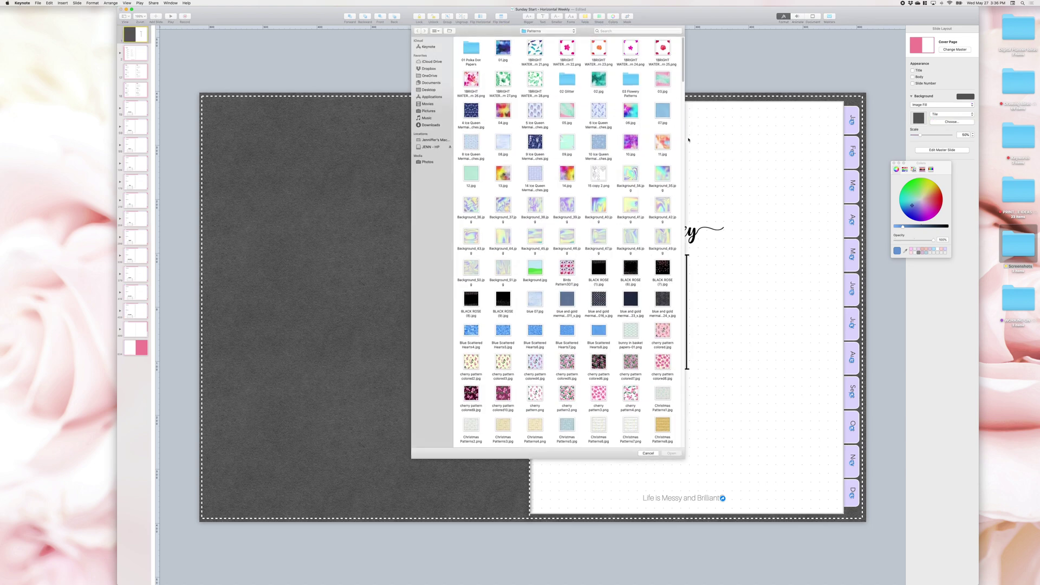
pyautogui.click(471, 111)
pyautogui.press('Return')
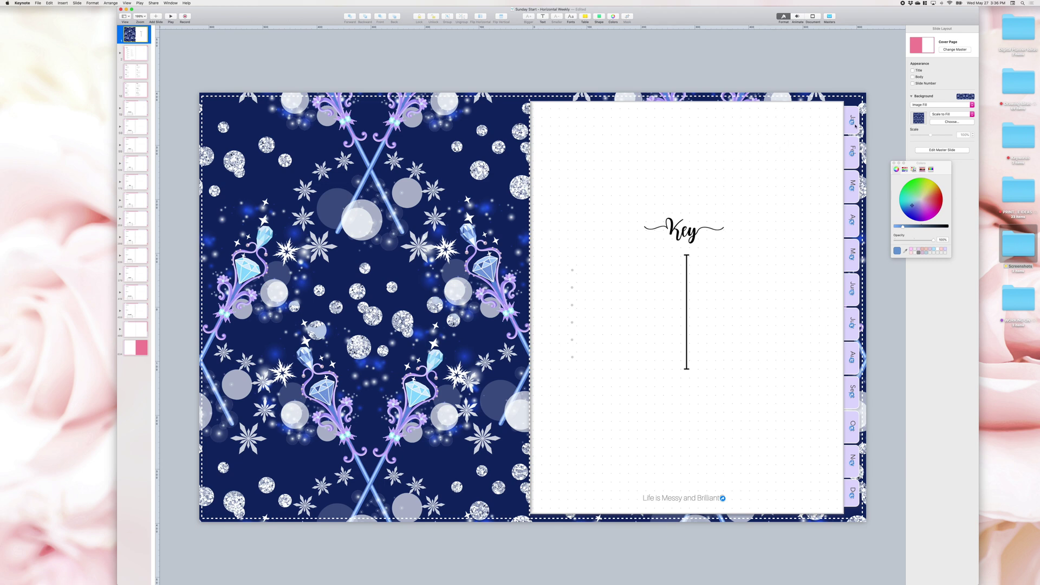
# Replace the cover page's background image with the blue, purple and pink foil polka-dot pattern.
pyautogui.click(952, 122)
pyautogui.scroll(-2, 597, 329)
pyautogui.scroll(-5, 597, 329)
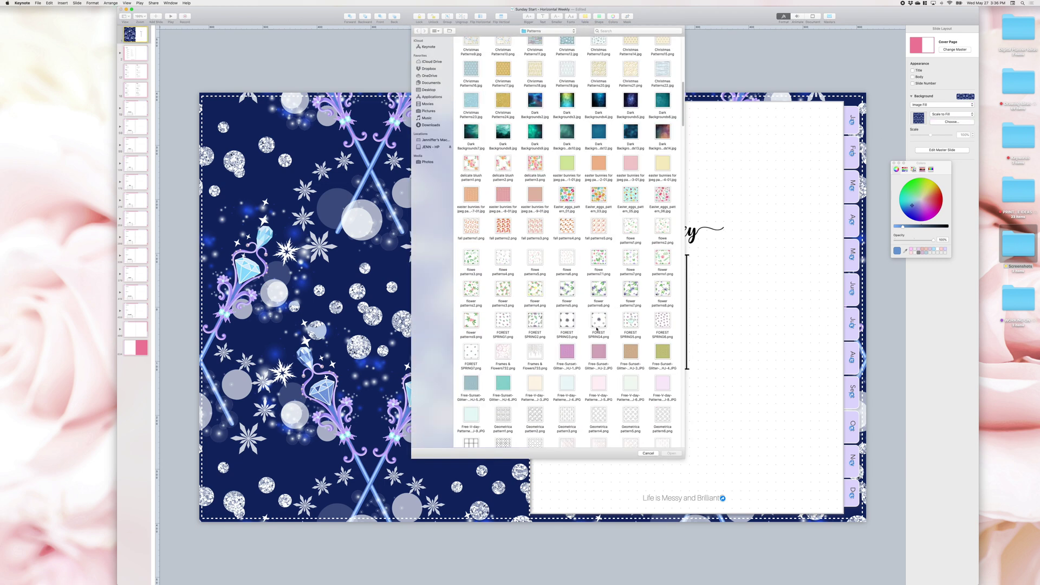
pyautogui.doubleClick(567, 287)
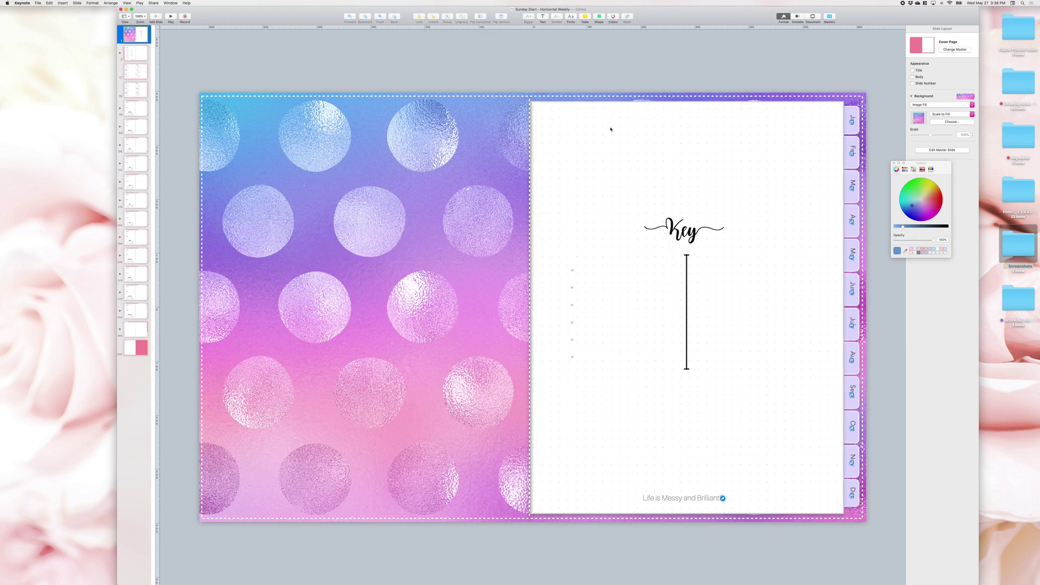
# Expand all the collapsed slide groups and select every slide in the planner.
pyautogui.rightClick(134, 41)
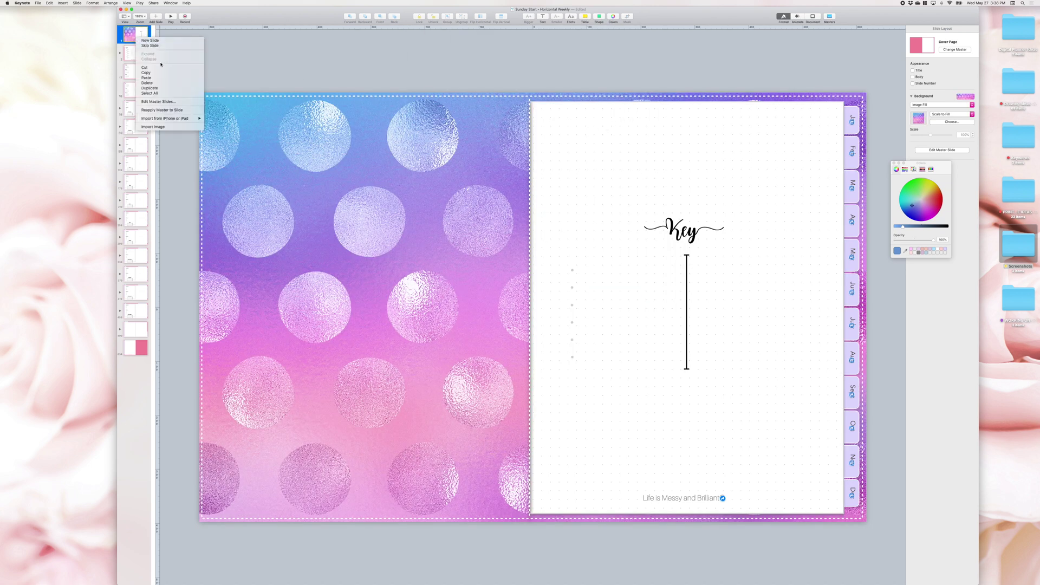
pyautogui.click(165, 96)
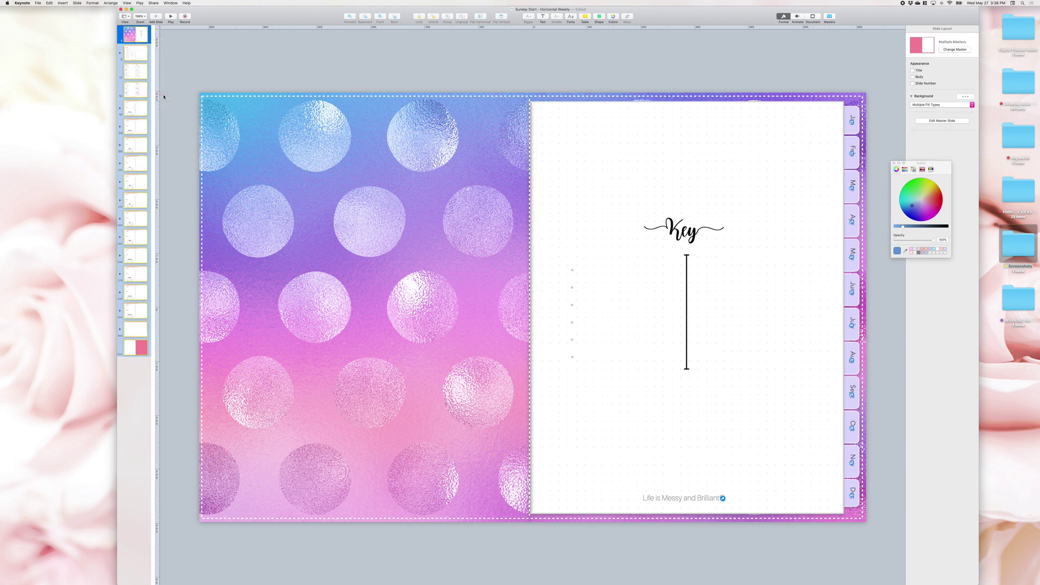
pyautogui.rightClick(134, 37)
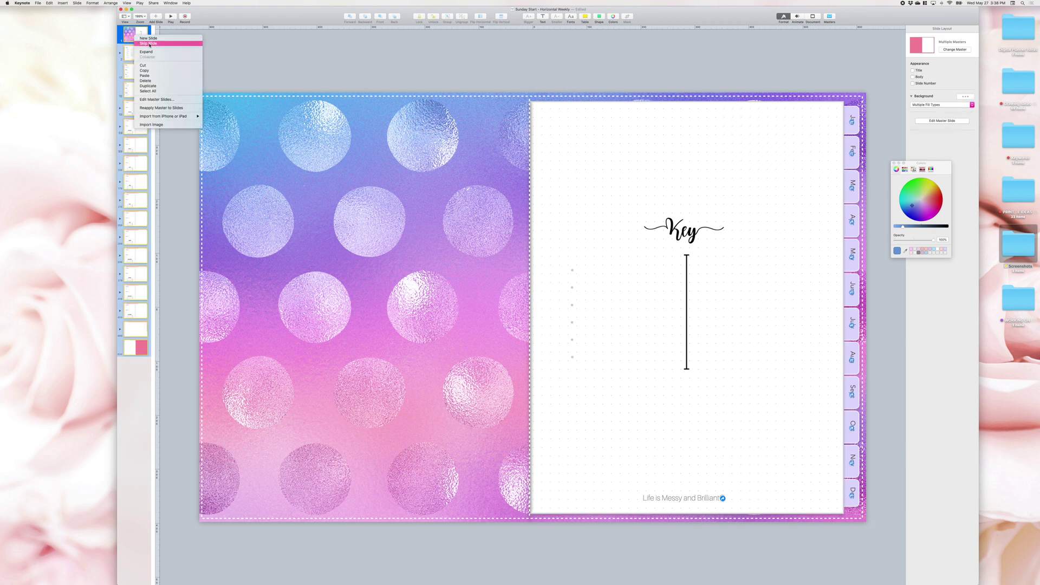
pyautogui.click(161, 54)
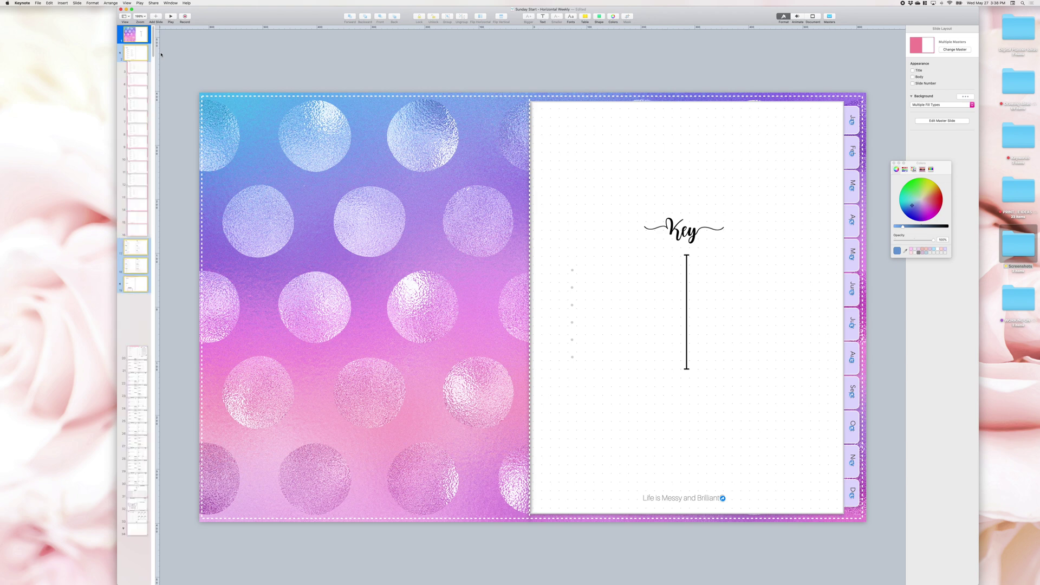
pyautogui.rightClick(134, 40)
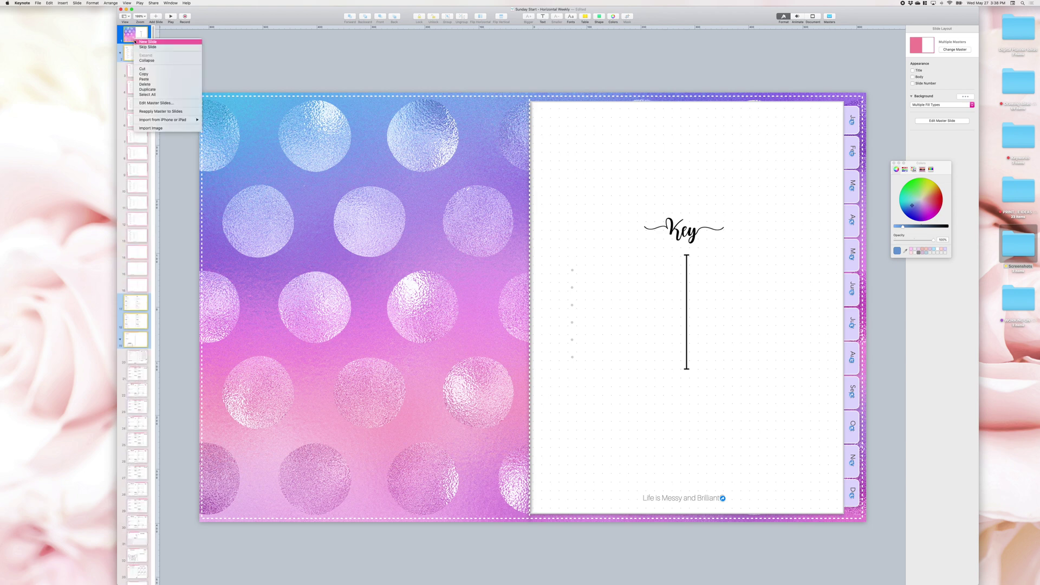
pyautogui.click(147, 95)
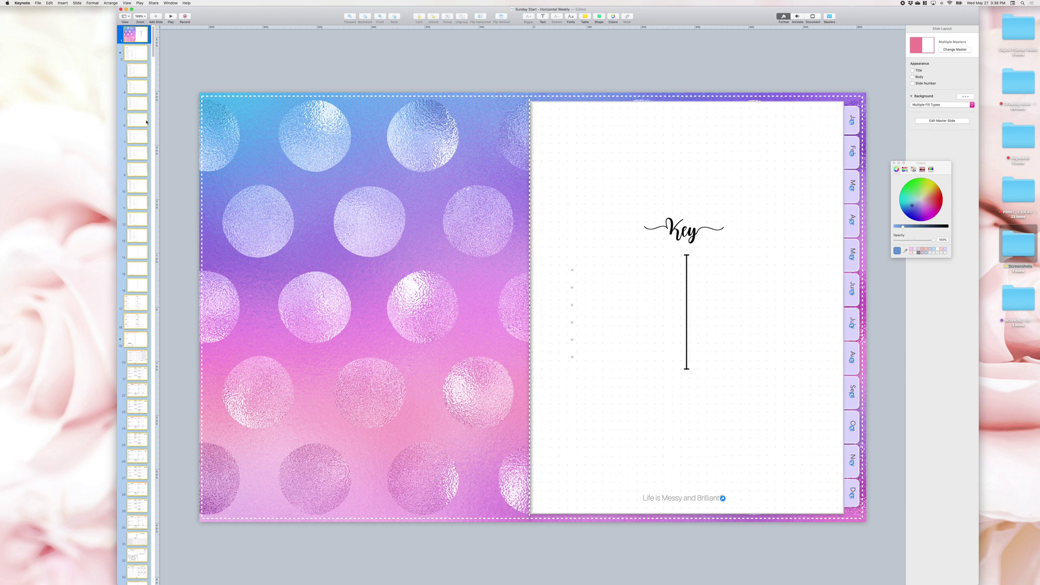
# Apply an image fill with the blue, purple and pink foil polka-dot pattern to the background of all selected slides.
pyautogui.click(925, 105)
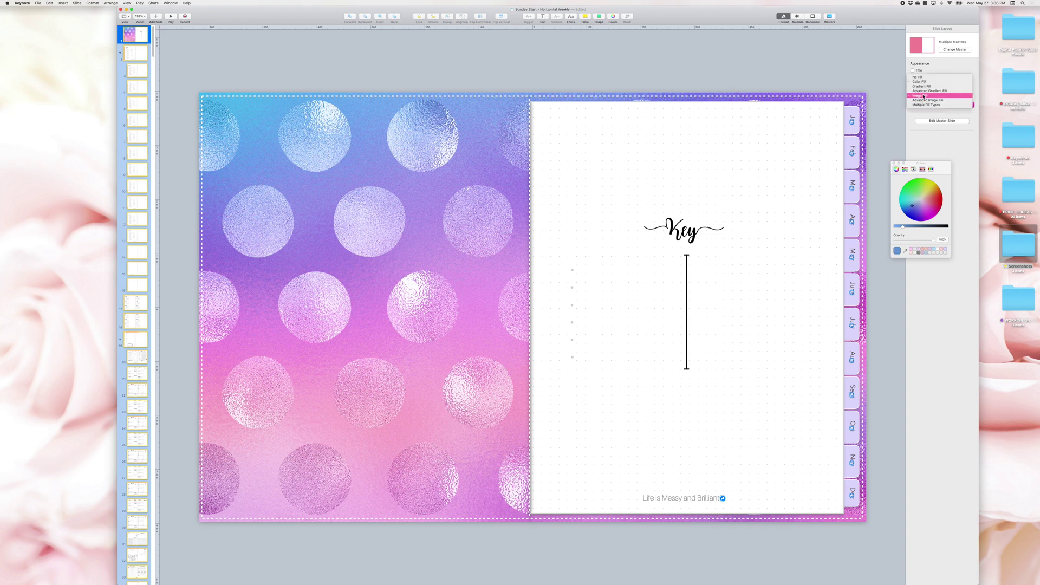
pyautogui.press('Escape')
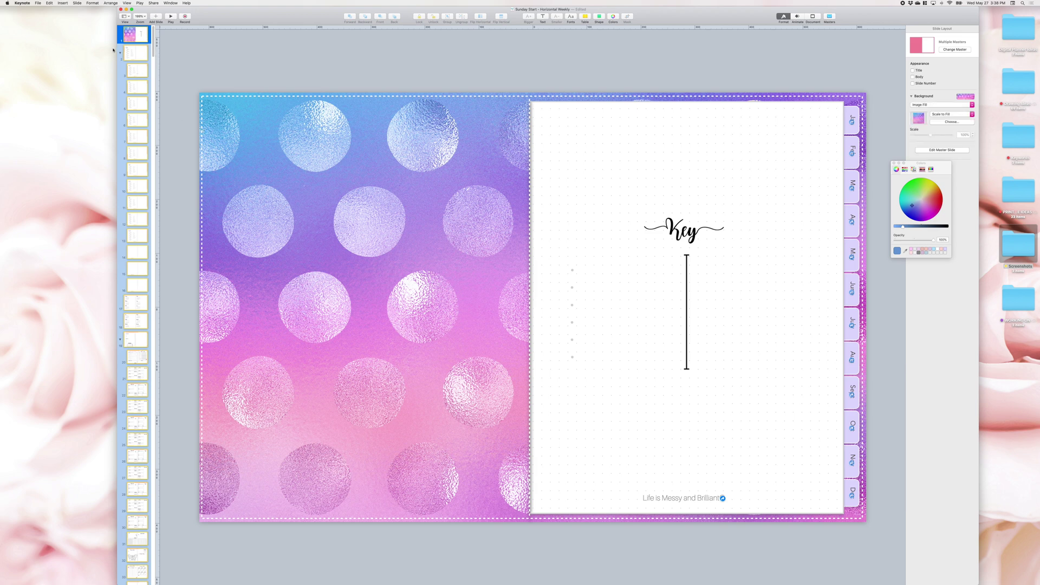
pyautogui.click(128, 40)
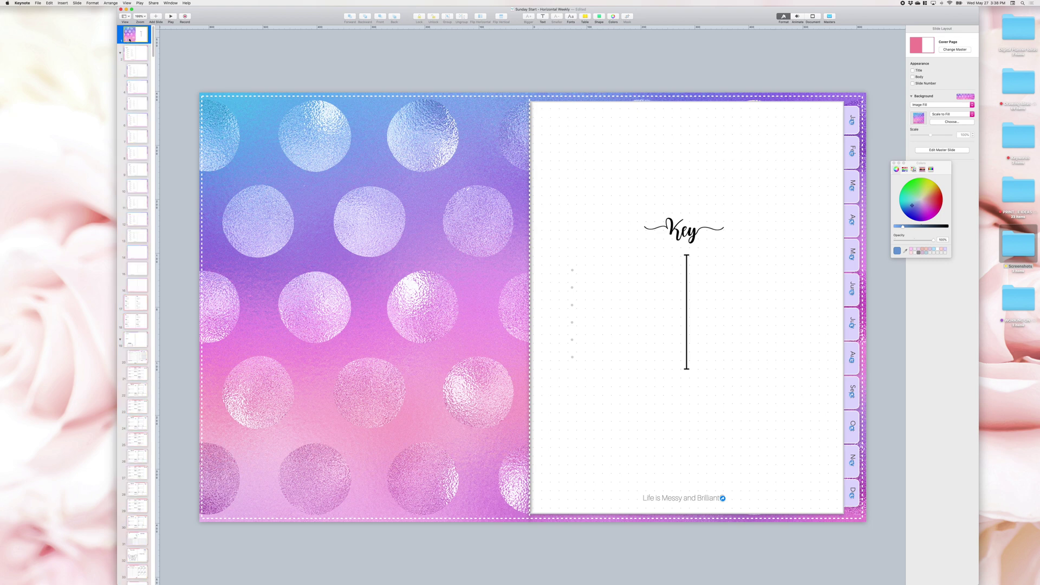
# Page through the monthly index, yearly calendar and January planning pages to check their polka-dot background.
pyautogui.press('Down')
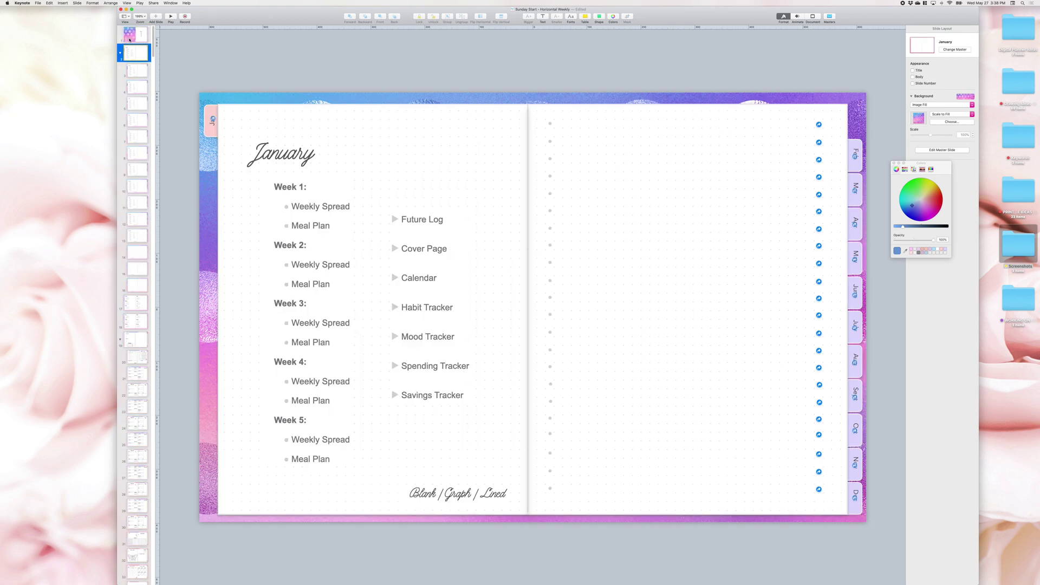
pyautogui.press('Down')
pyautogui.press('Down')
pyautogui.press('Down')
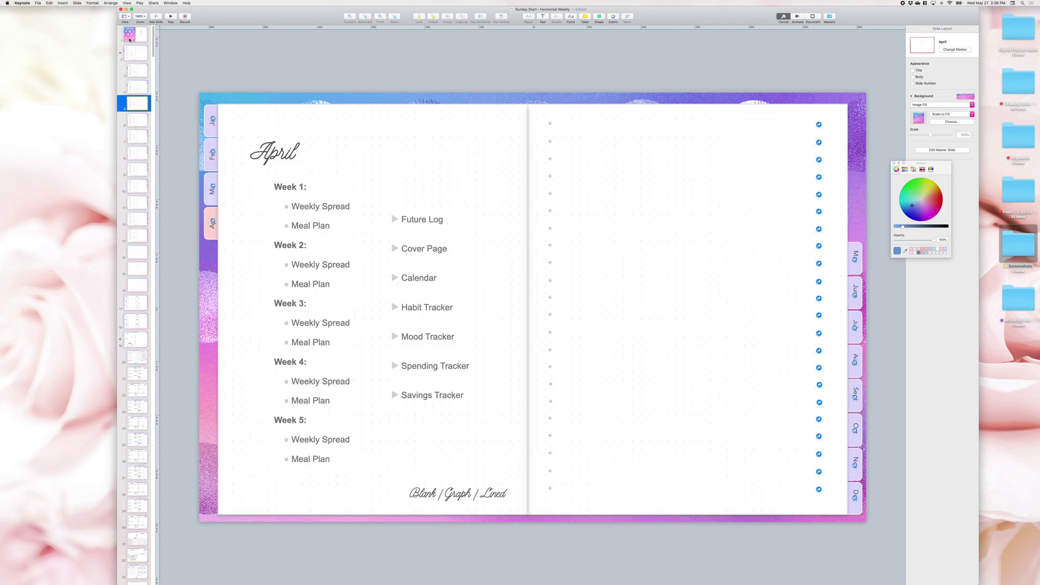
pyautogui.press('Down')
pyautogui.press('Down')
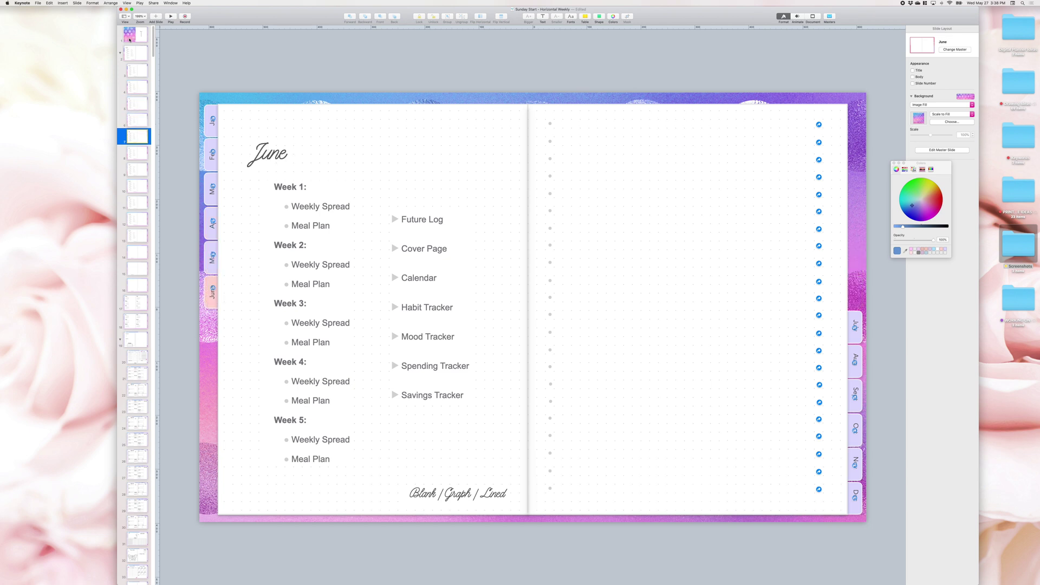
pyautogui.press('Down')
pyautogui.press('Down')
pyautogui.press('Down')
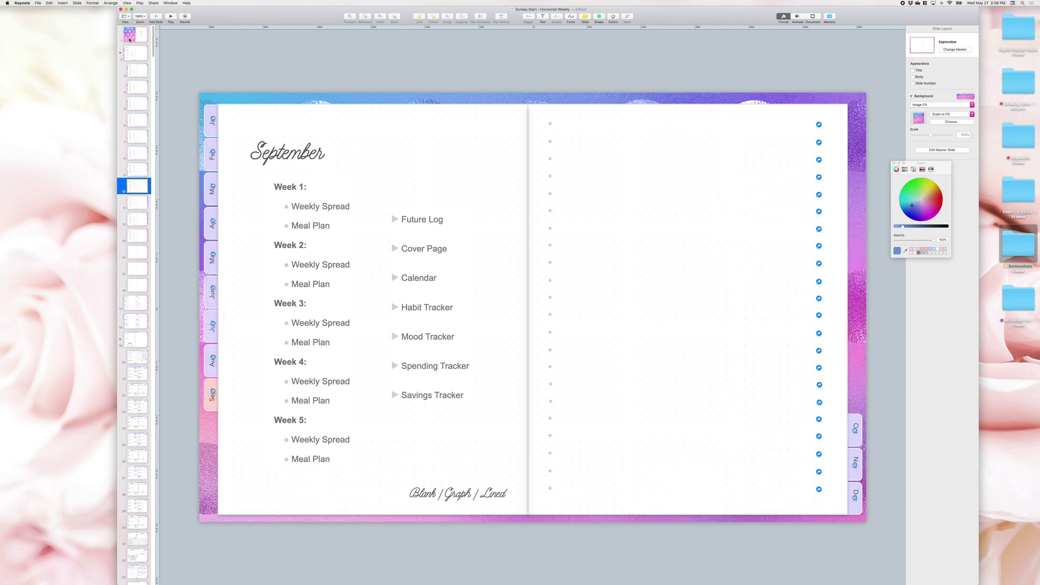
pyautogui.press('Down')
pyautogui.press('Down')
pyautogui.press('Down')
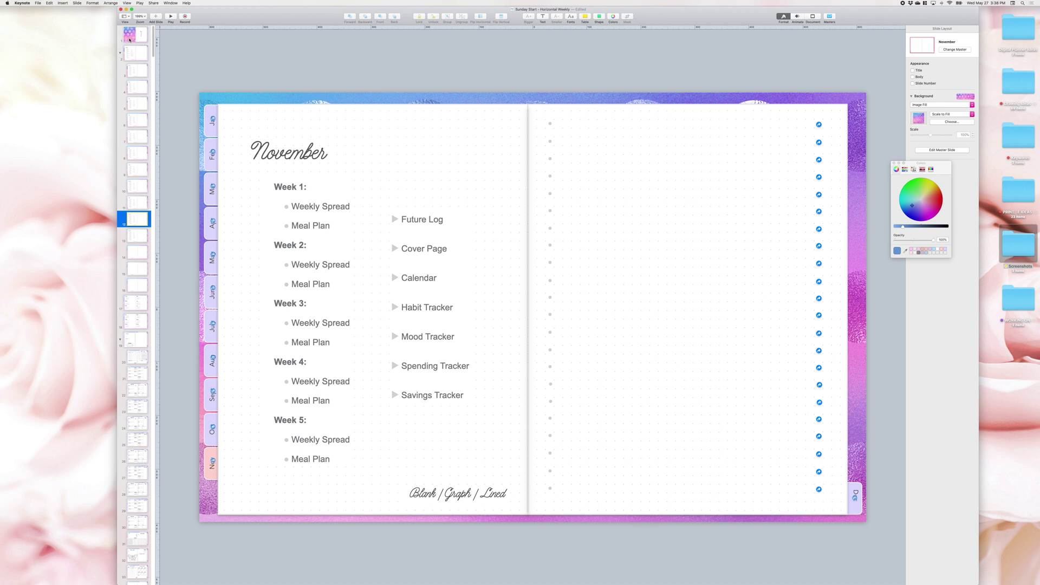
pyautogui.press('Down')
pyautogui.press('Down')
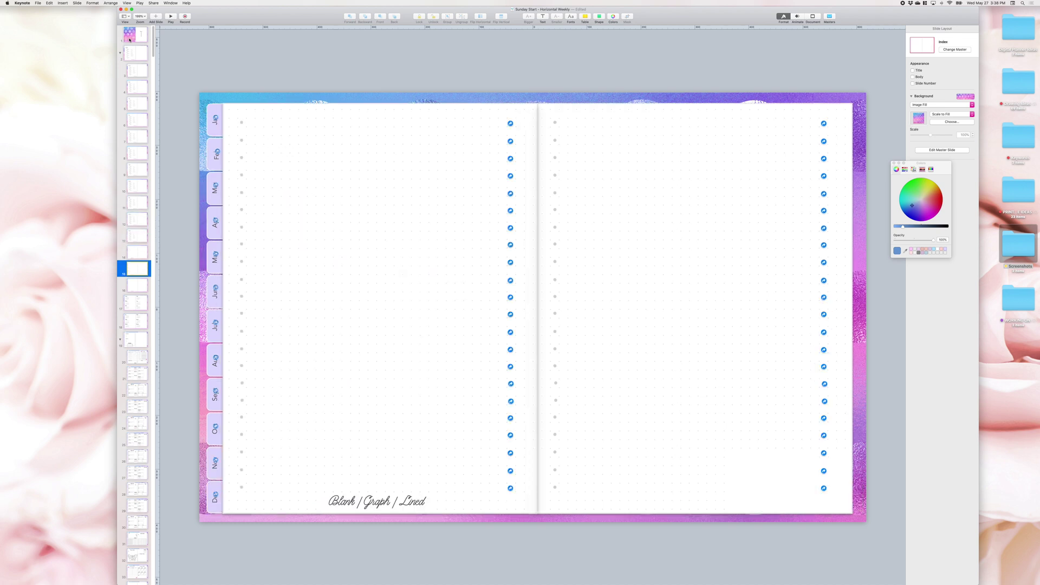
pyautogui.press('Down')
pyautogui.press('Down')
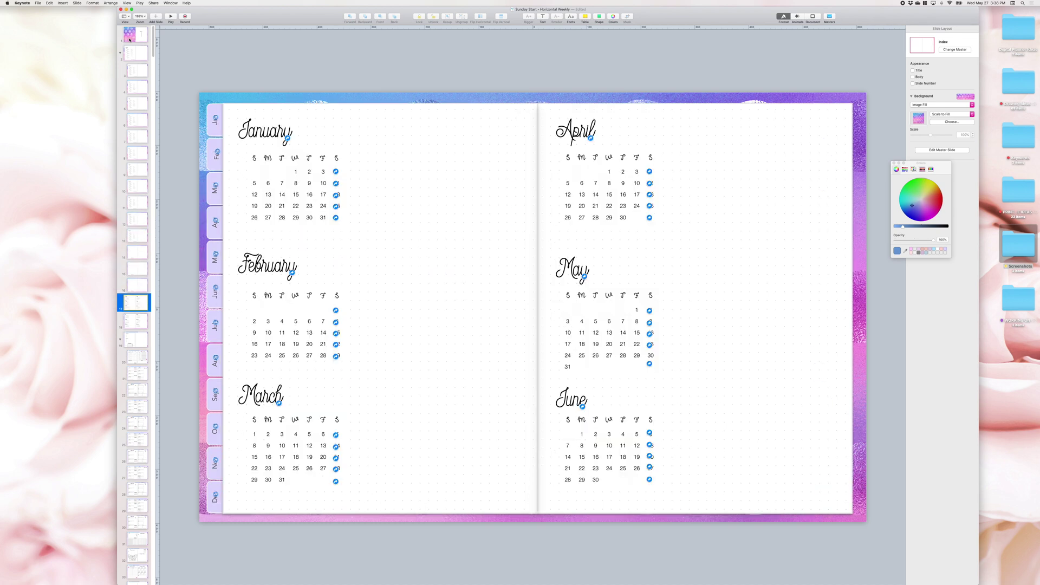
pyautogui.press('Down')
pyautogui.press('Down')
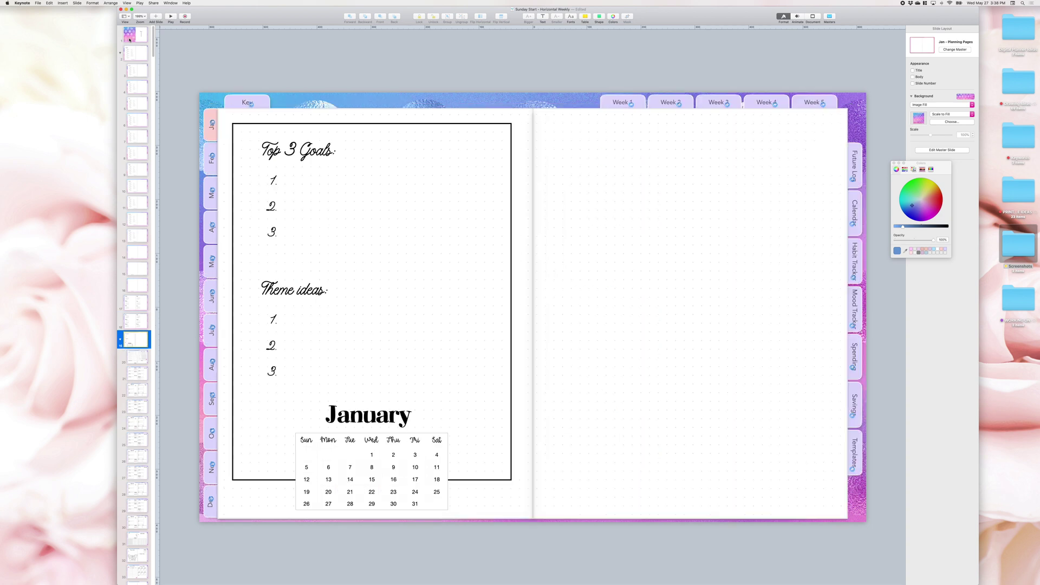
pyautogui.press('Down')
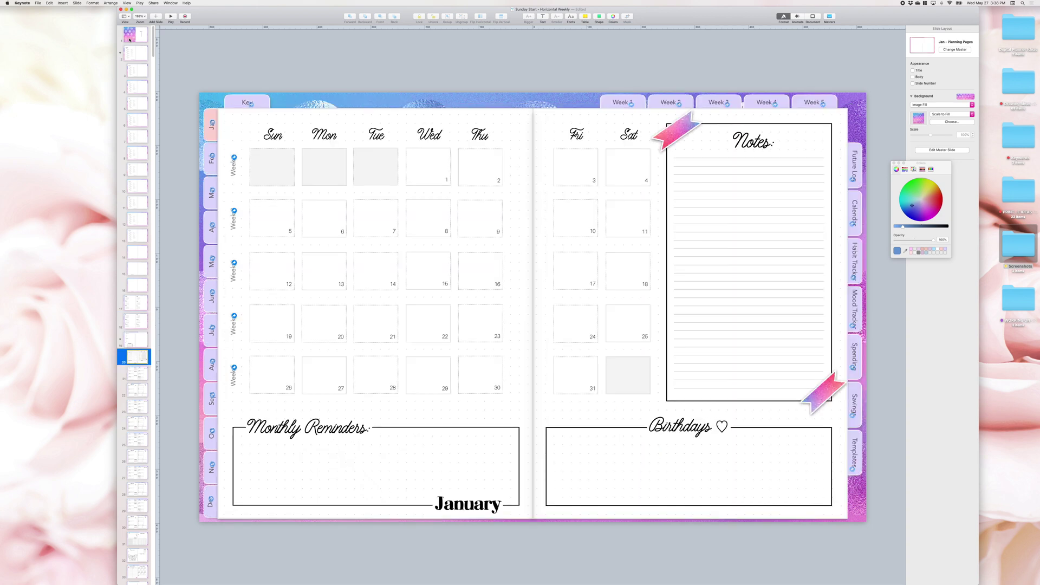
pyautogui.press('Down')
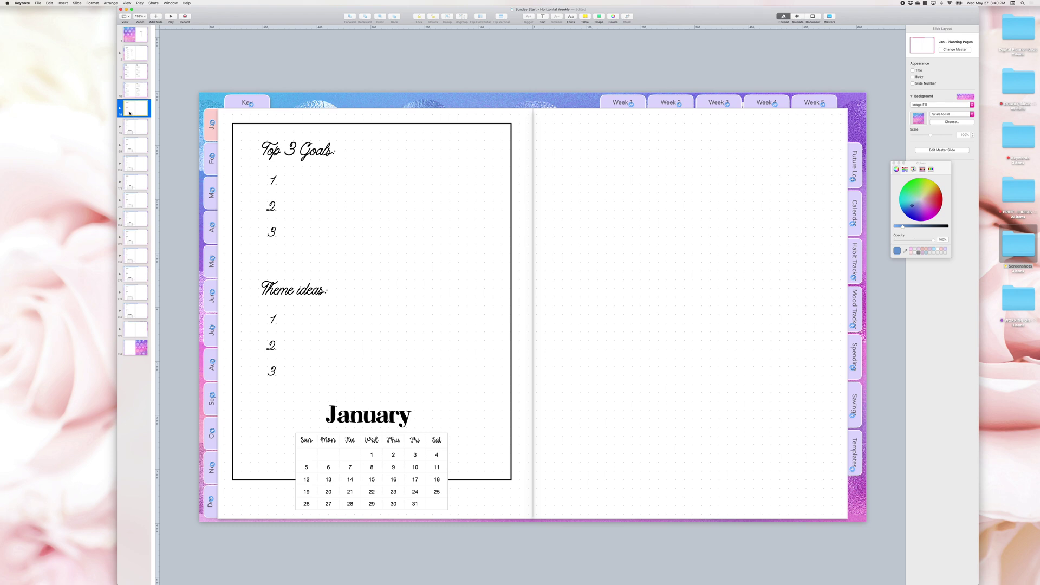
# Expand the January slide group and select all of its pages, from the goals page through the last blank page.
pyautogui.rightClick(130, 112)
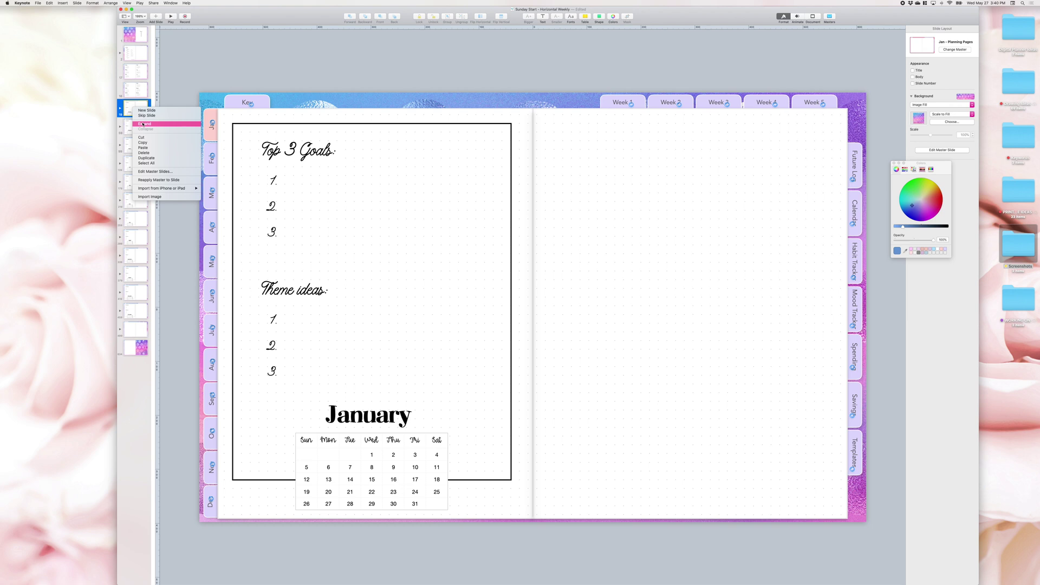
pyautogui.click(143, 124)
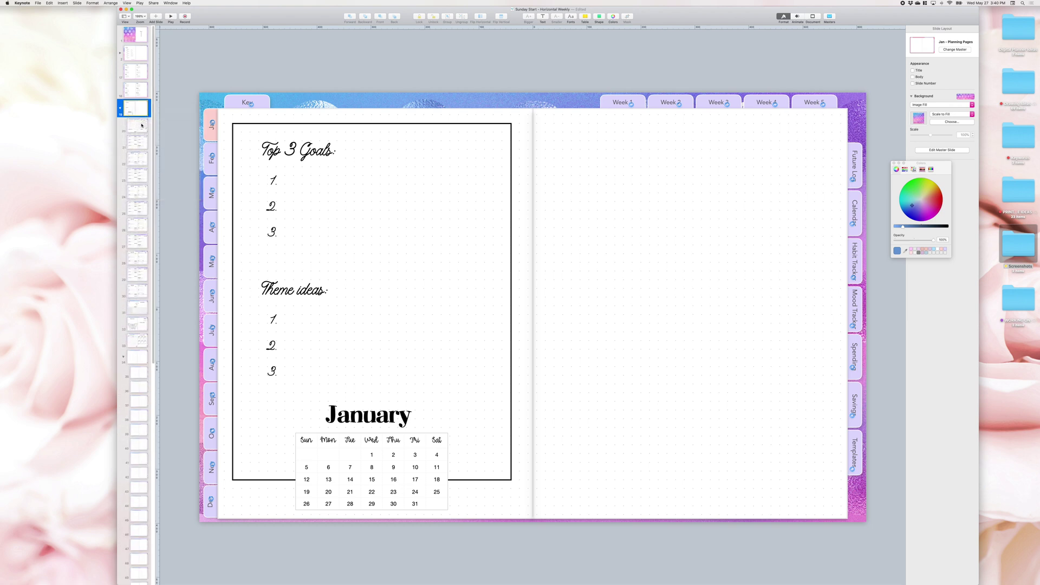
pyautogui.scroll(-10, 141, 126)
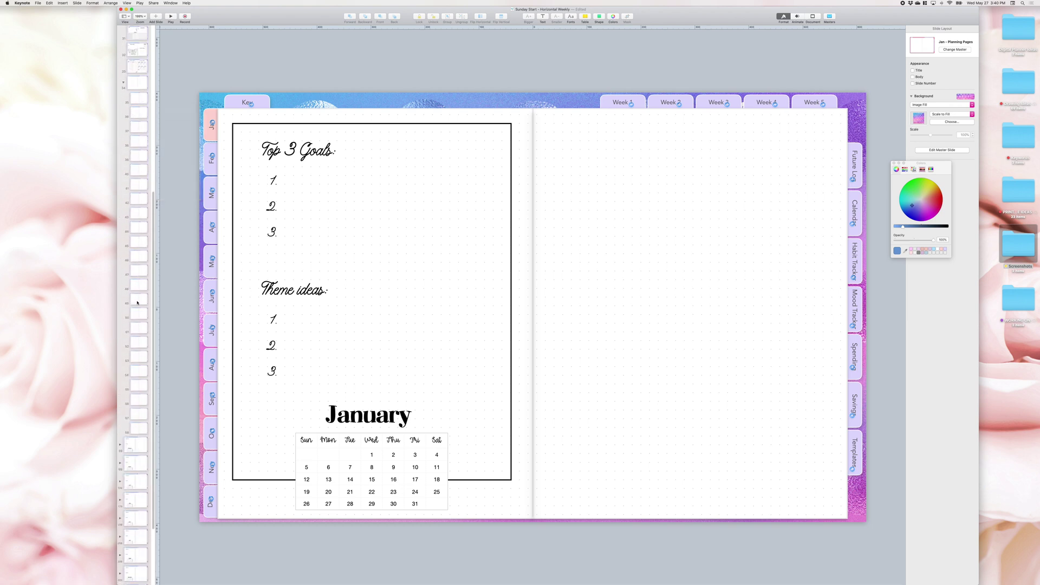
pyautogui.keyDown('shift'); pyautogui.click(140, 429); pyautogui.keyUp('shift')
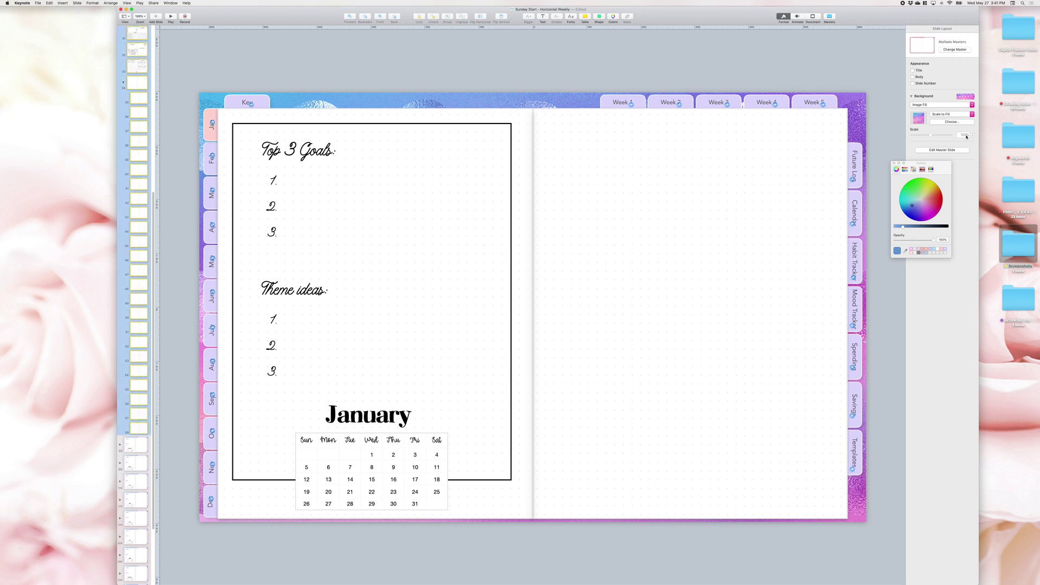
# Replace the background image of the selected January pages with the navy Ice Queen pattern from the Patterns folder.
pyautogui.click(950, 122)
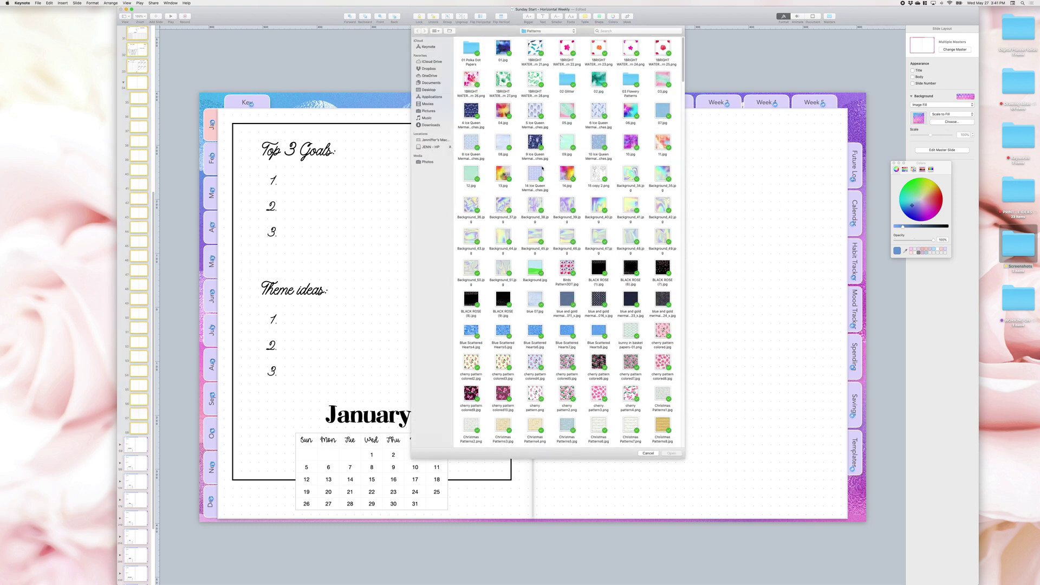
pyautogui.click(471, 112)
pyautogui.click(671, 454)
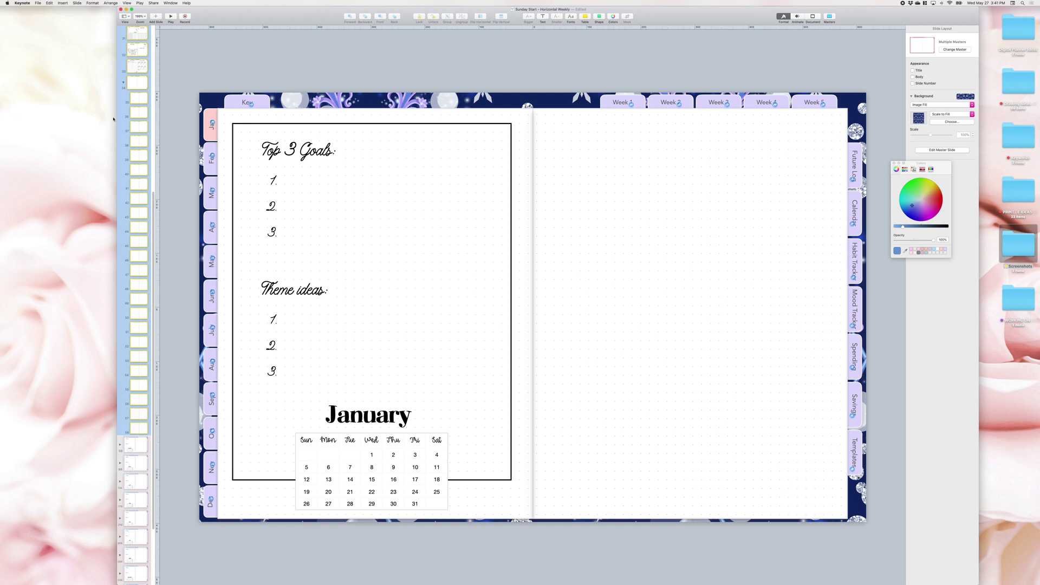
# Review the January section from the goals page through the calendar, weekly spreads, meal plans and habit tracker to check the navy background.
pyautogui.scroll(5, 125, 105)
pyautogui.scroll(10, 125, 105)
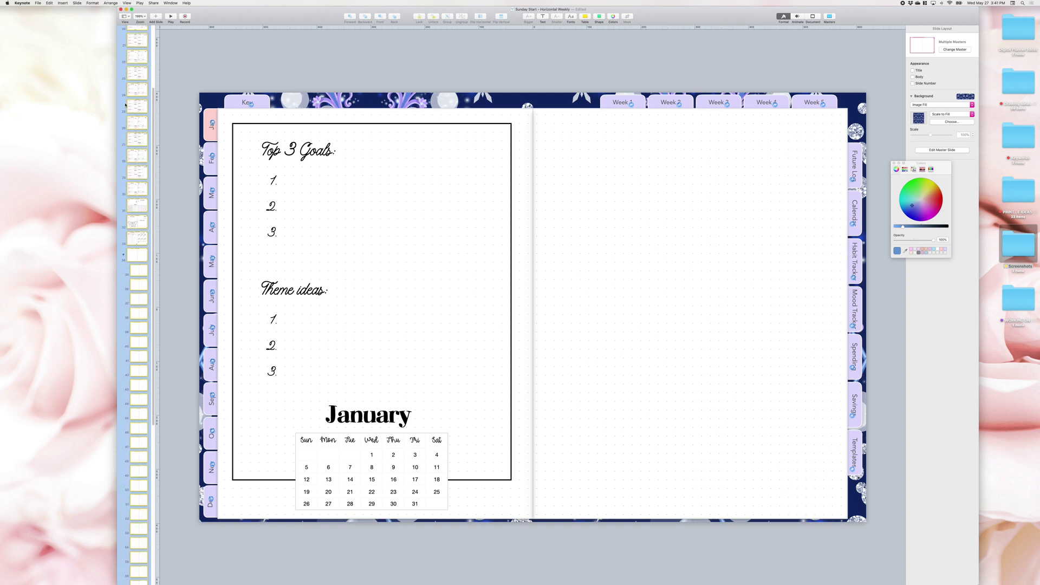
pyautogui.click(133, 95)
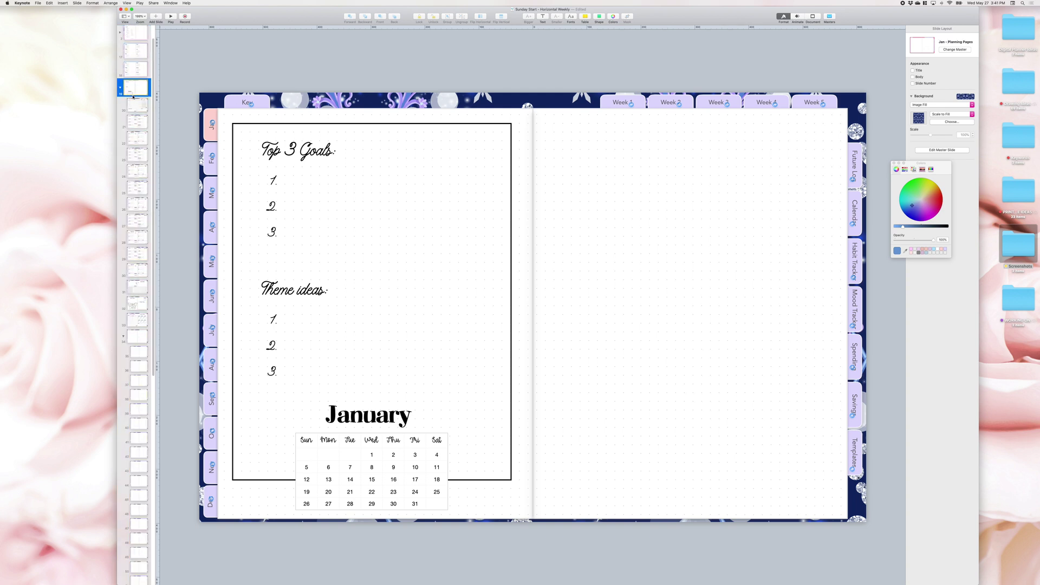
pyautogui.press('Down')
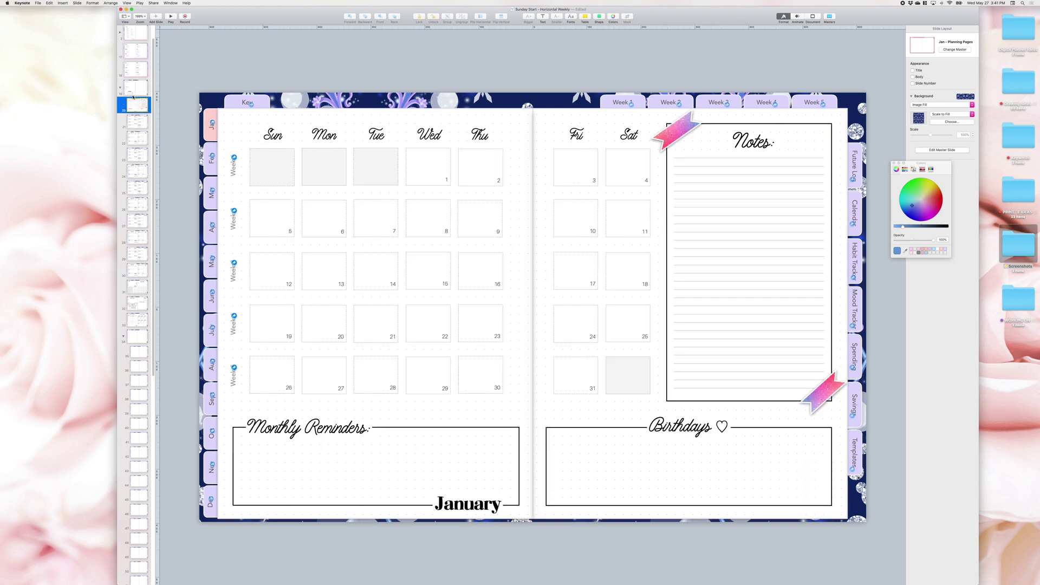
pyautogui.press('Down')
pyautogui.press('Down')
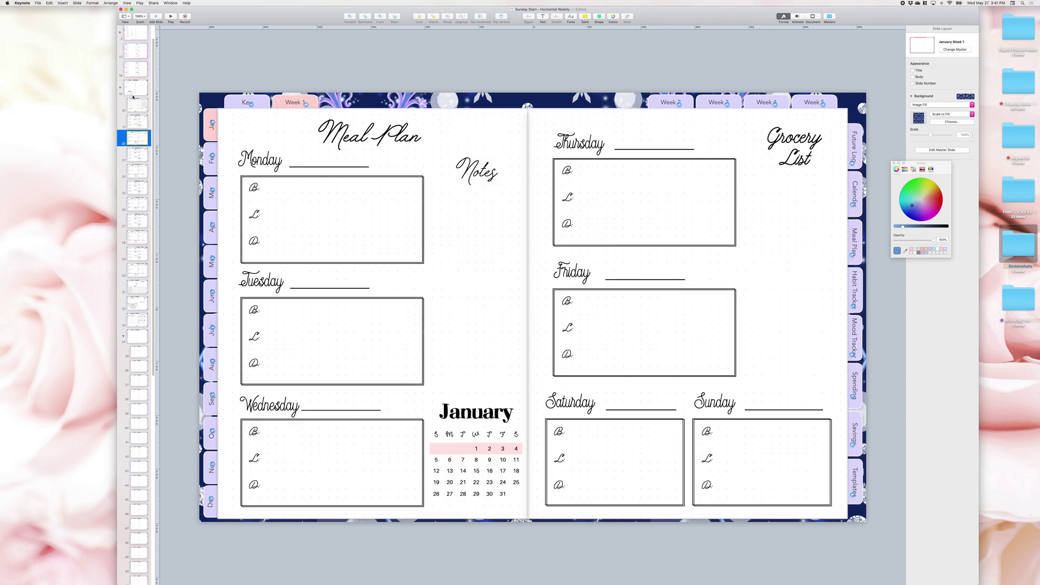
pyautogui.press('Down')
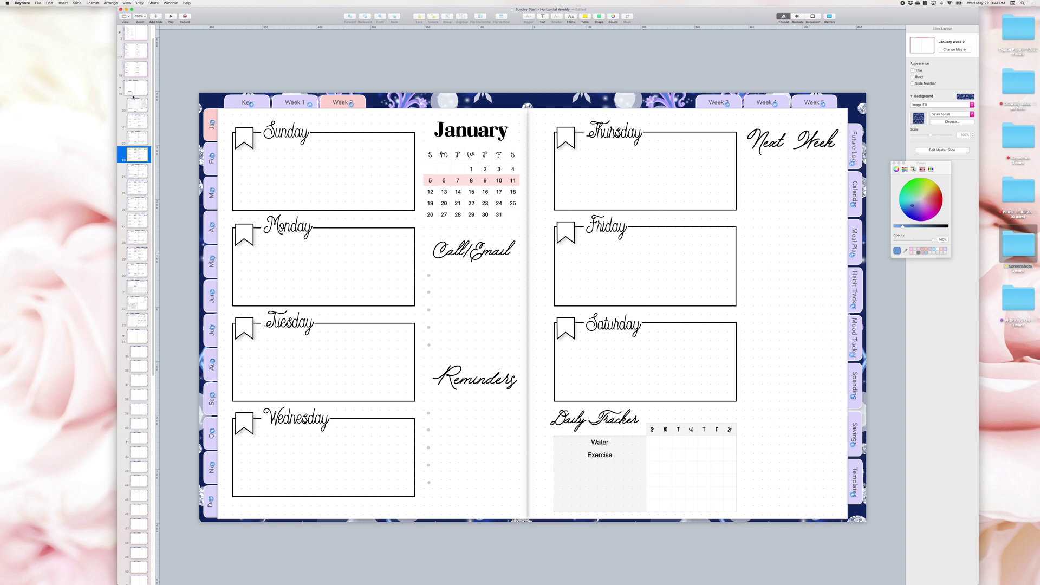
pyautogui.press('Down')
pyautogui.press('Down')
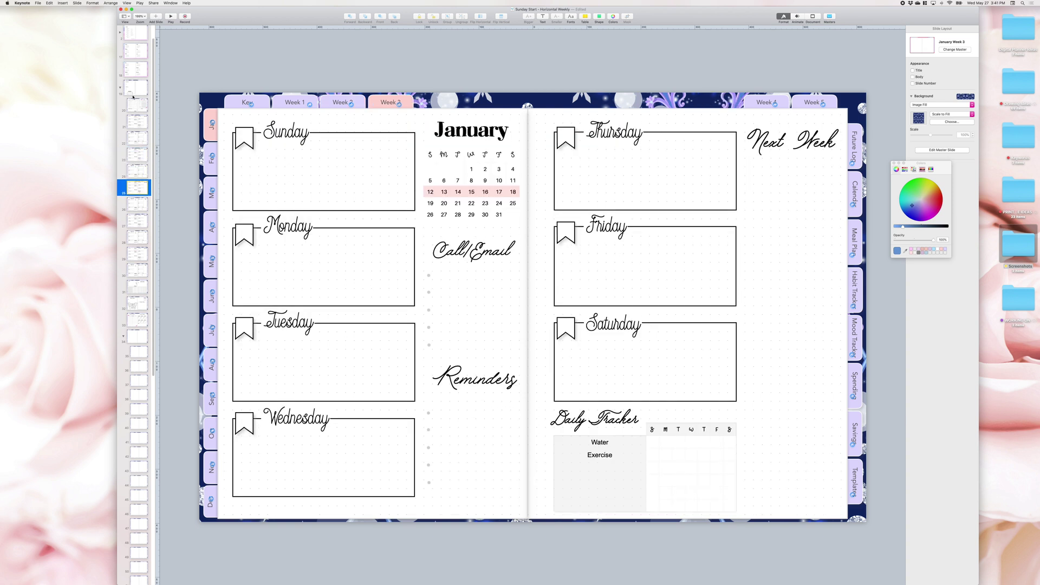
pyautogui.press('Down')
pyautogui.press('Down')
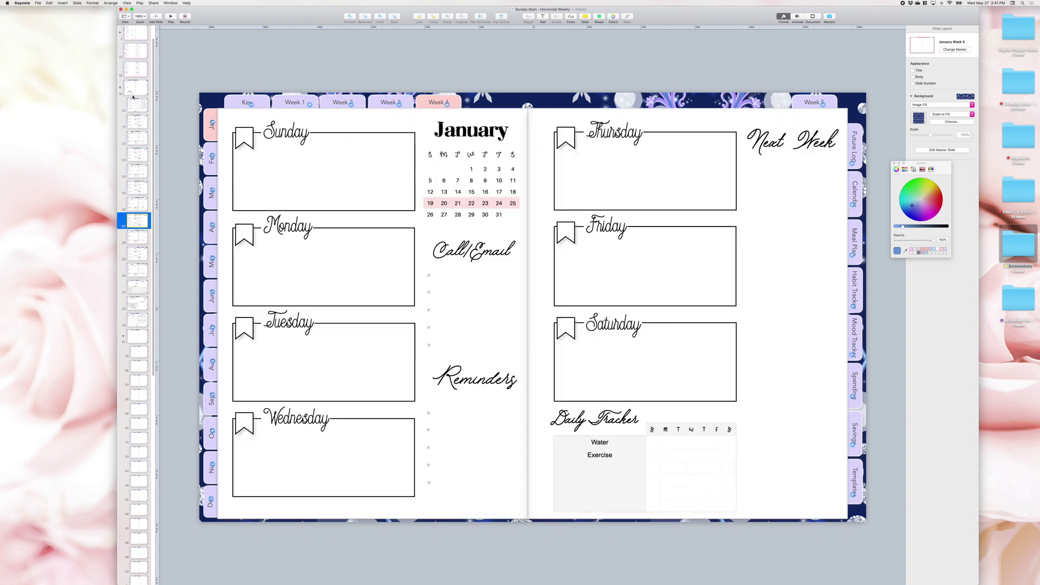
pyautogui.press('Down')
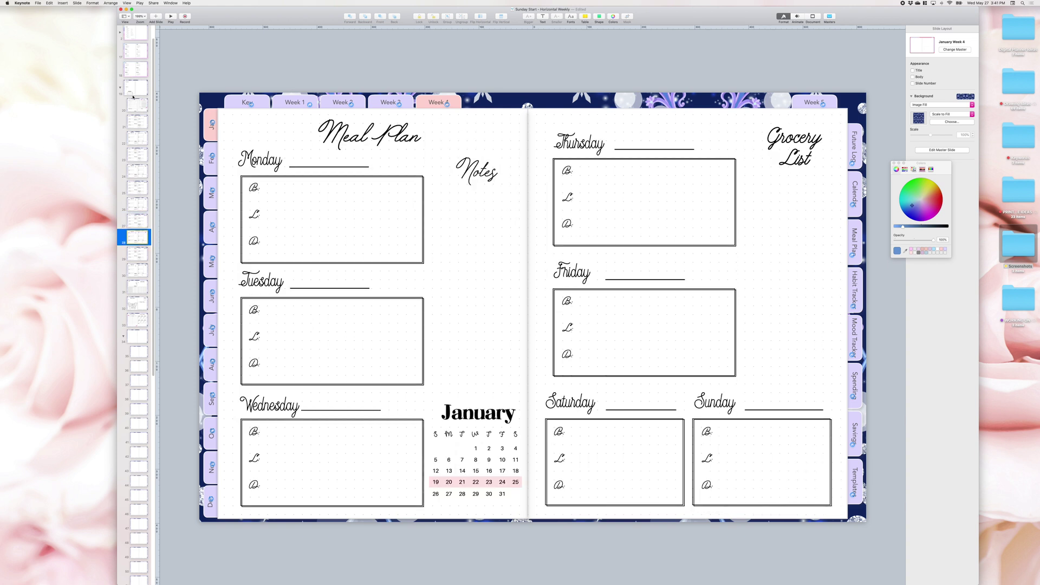
pyautogui.press('Down')
pyautogui.press('Down')
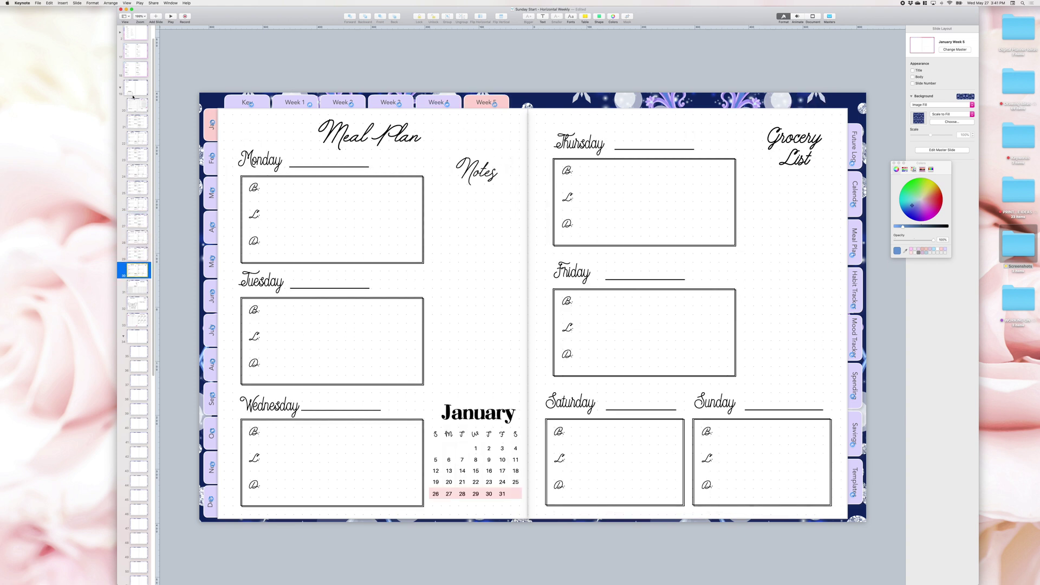
pyautogui.press('Down')
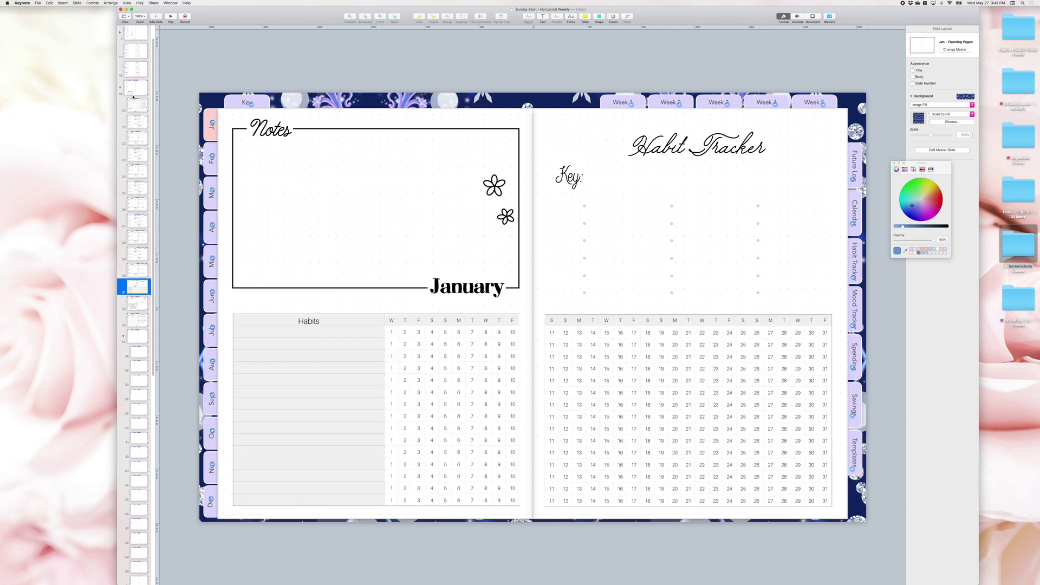
# Page through the January mood tracker and following pages up to the blank pages to check the navy background.
pyautogui.press('Down')
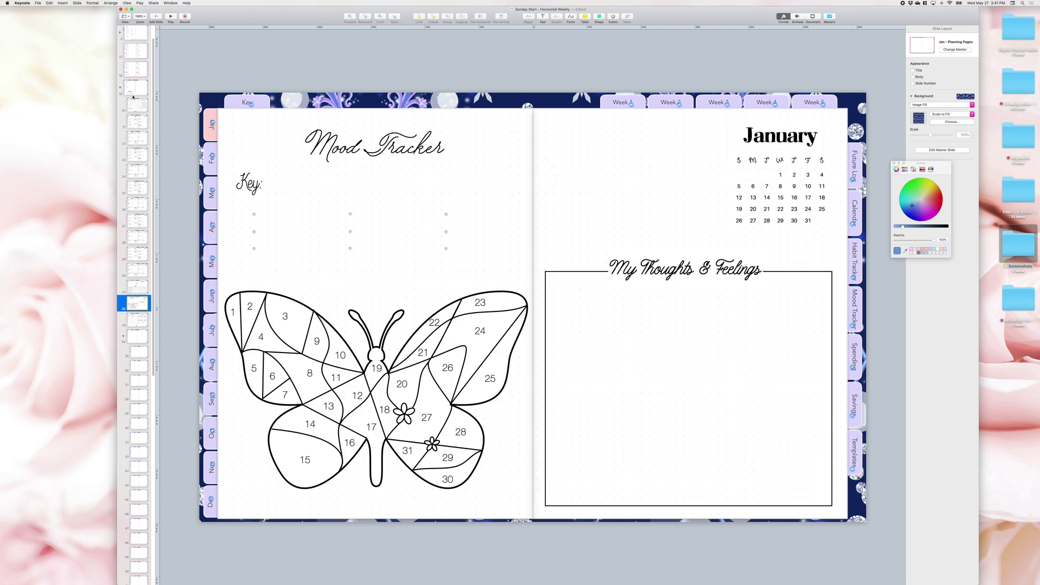
pyautogui.press('Down')
pyautogui.press('Down')
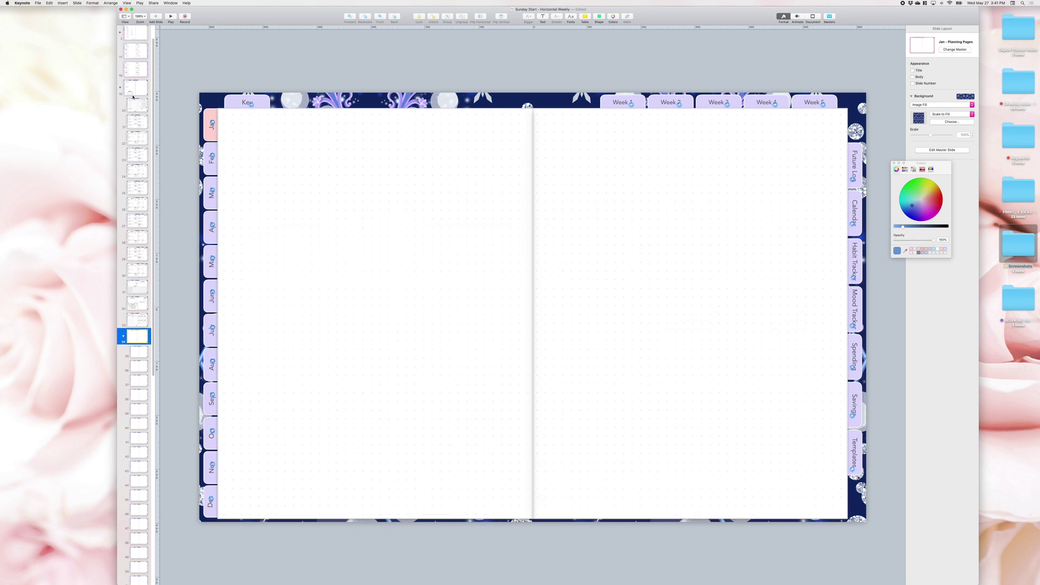
pyautogui.press('Down')
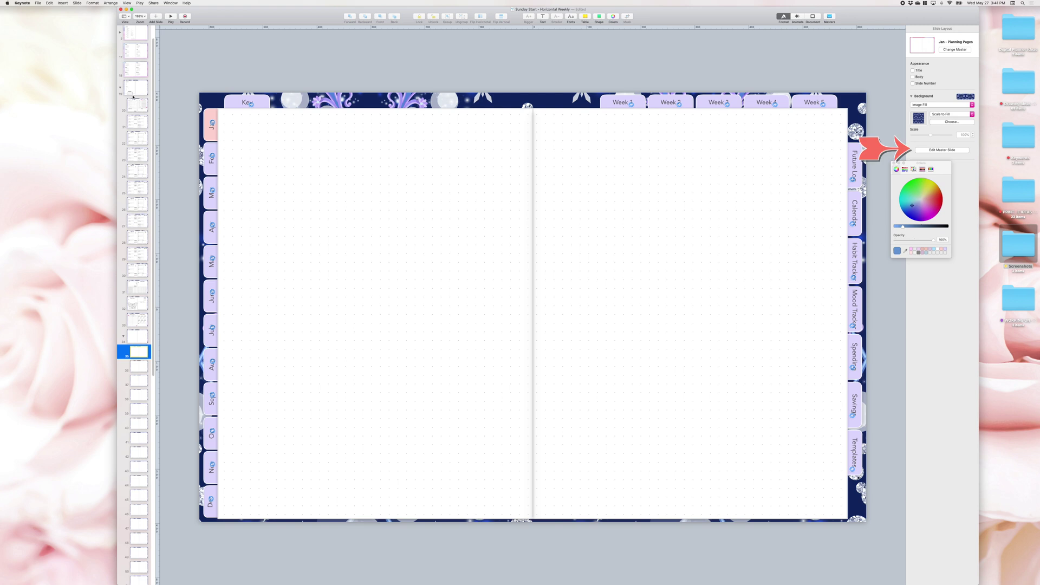
# Open the master slides, fill the month tabs on the Cover Page master with pale yellow, and save that color as a swatch.
pyautogui.click(942, 150)
pyautogui.moveTo(944, 167); pyautogui.dragTo(962, 215)
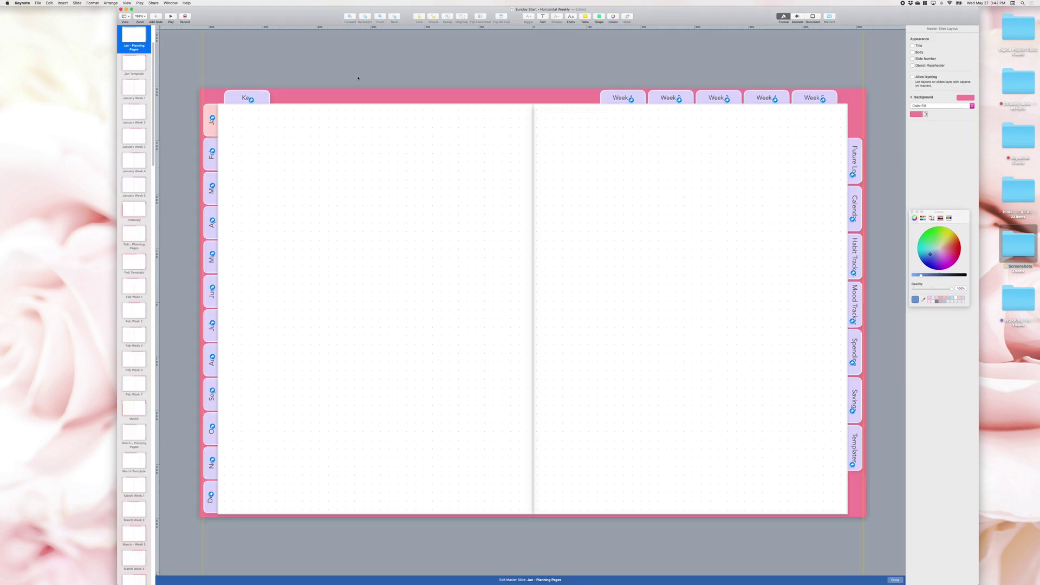
pyautogui.press('Home')
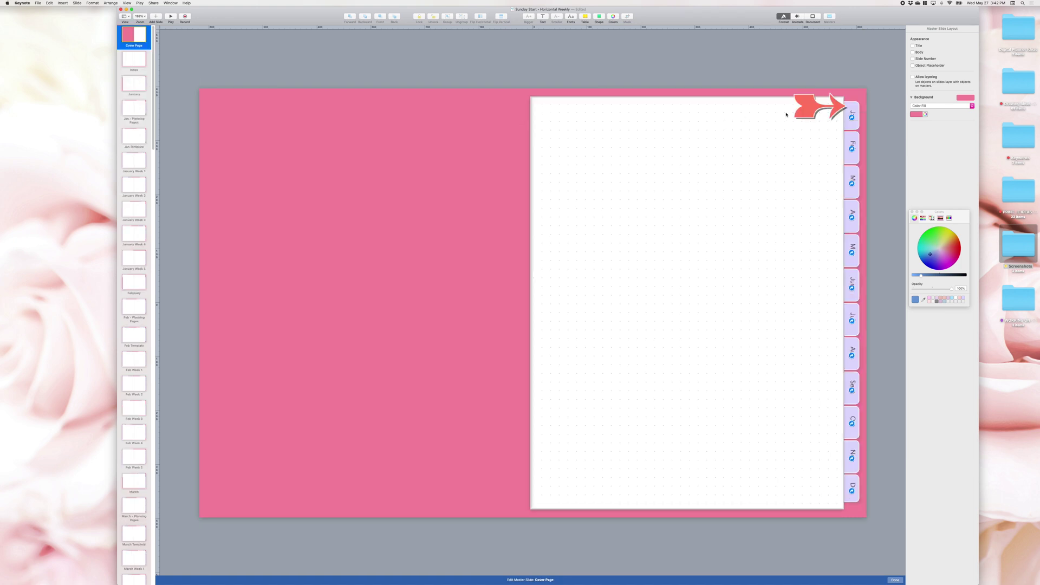
pyautogui.click(858, 107)
pyautogui.click(925, 106)
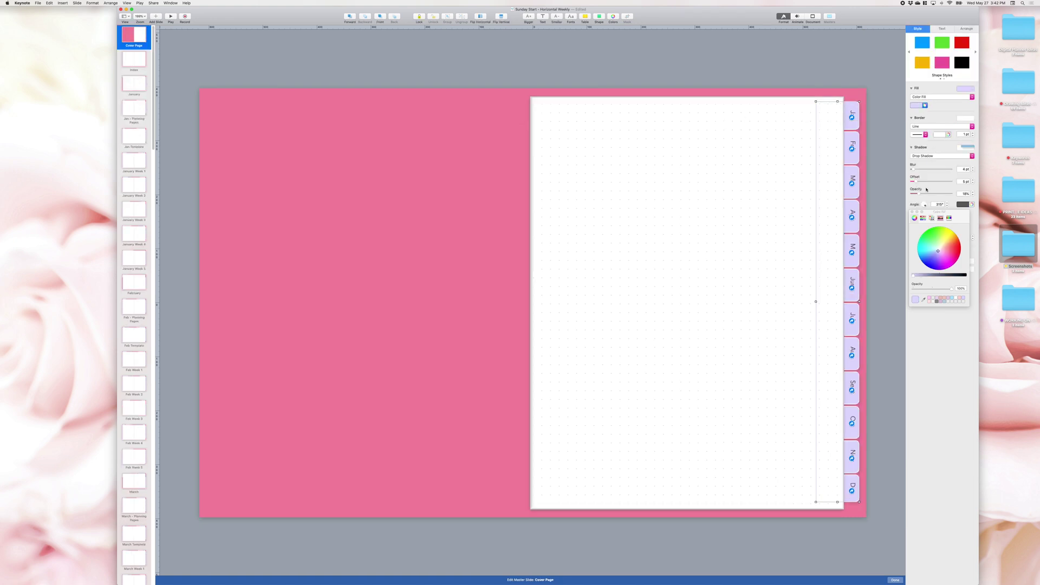
pyautogui.moveTo(933, 252)
pyautogui.mouseDown()
pyautogui.moveTo(948, 238)
pyautogui.moveTo(954, 258)
pyautogui.moveTo(940, 265)
pyautogui.moveTo(918, 244)
pyautogui.moveTo(942, 247)
pyautogui.mouseUp()
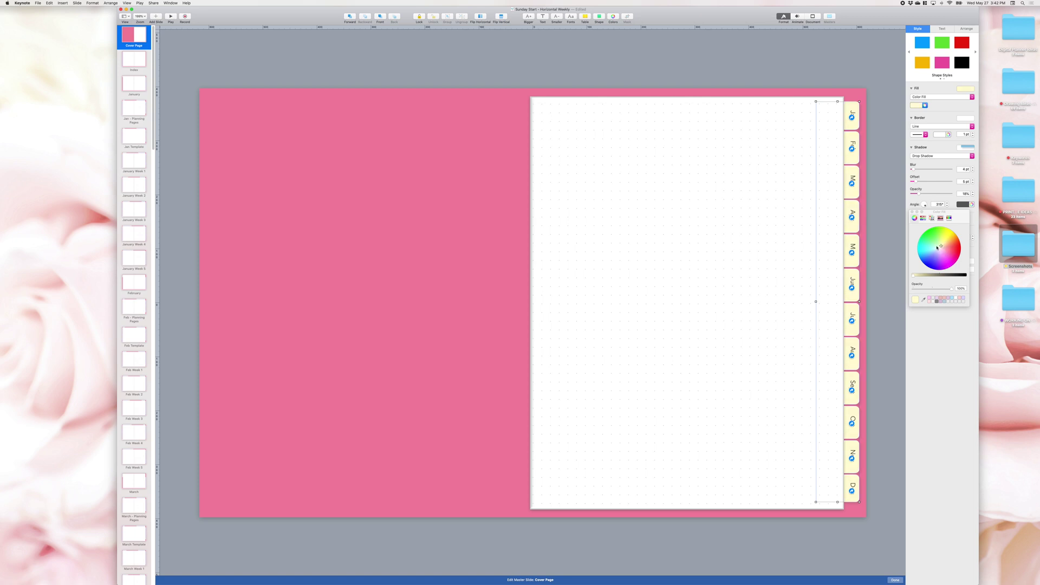
pyautogui.moveTo(916, 297); pyautogui.dragTo(929, 297)
# Apply the saved pale yellow fill to the month tabs on the Index and January master slides.
pyautogui.press('Down')
pyautogui.click(214, 104)
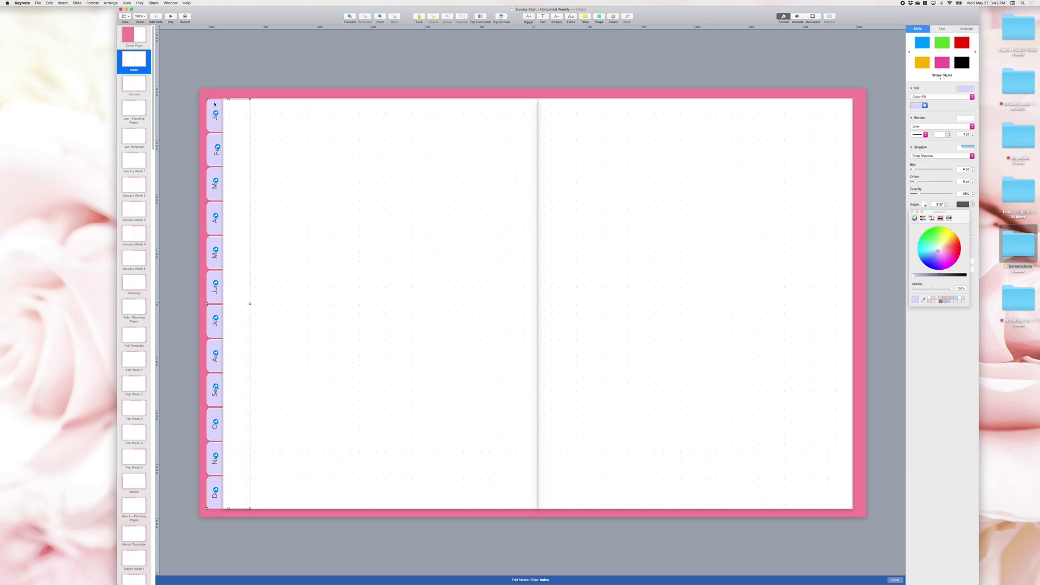
pyautogui.click(928, 299)
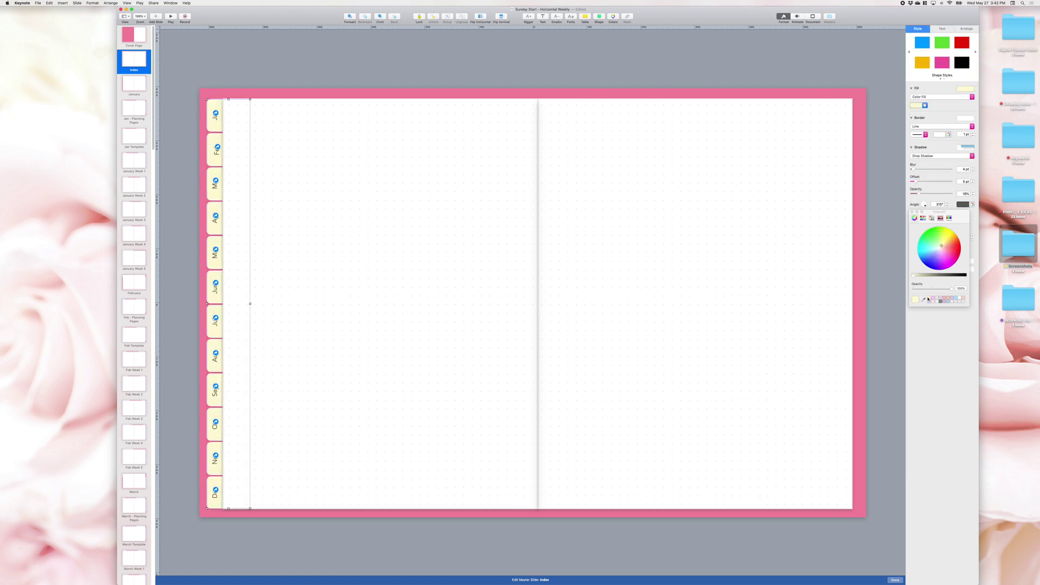
pyautogui.moveTo(952, 217); pyautogui.dragTo(421, 207)
pyautogui.press('Down')
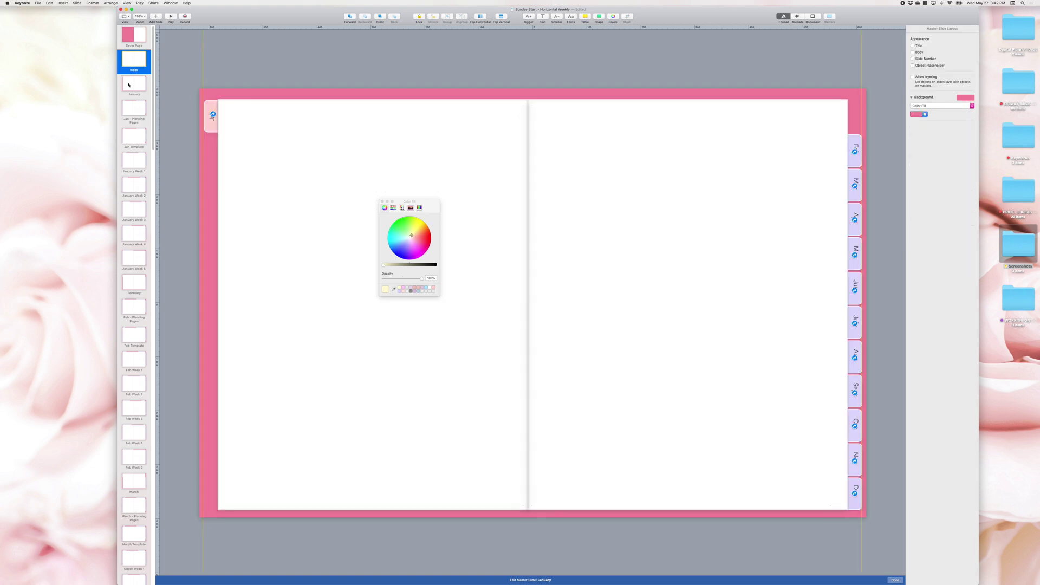
pyautogui.click(852, 143)
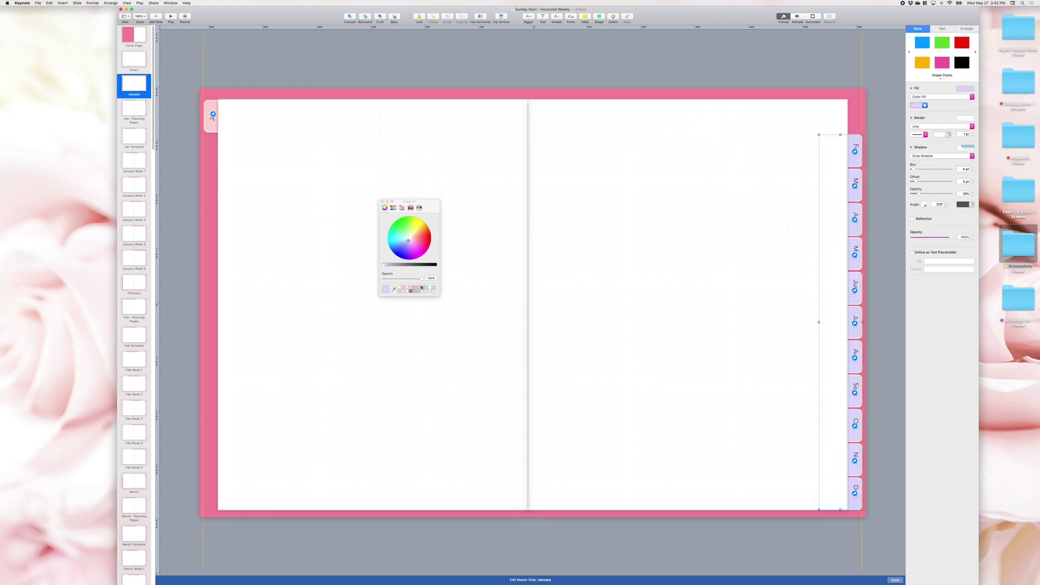
pyautogui.click(400, 287)
# Apply the saved pale yellow fill to the tabs on the Jan - Planning Pages master slide.
pyautogui.click(139, 111)
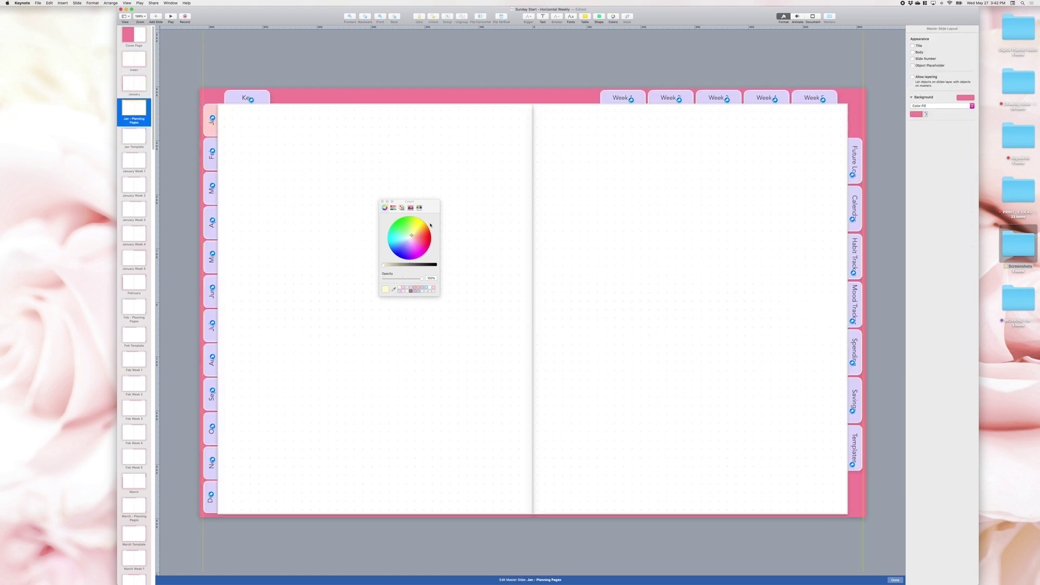
pyautogui.click(233, 93)
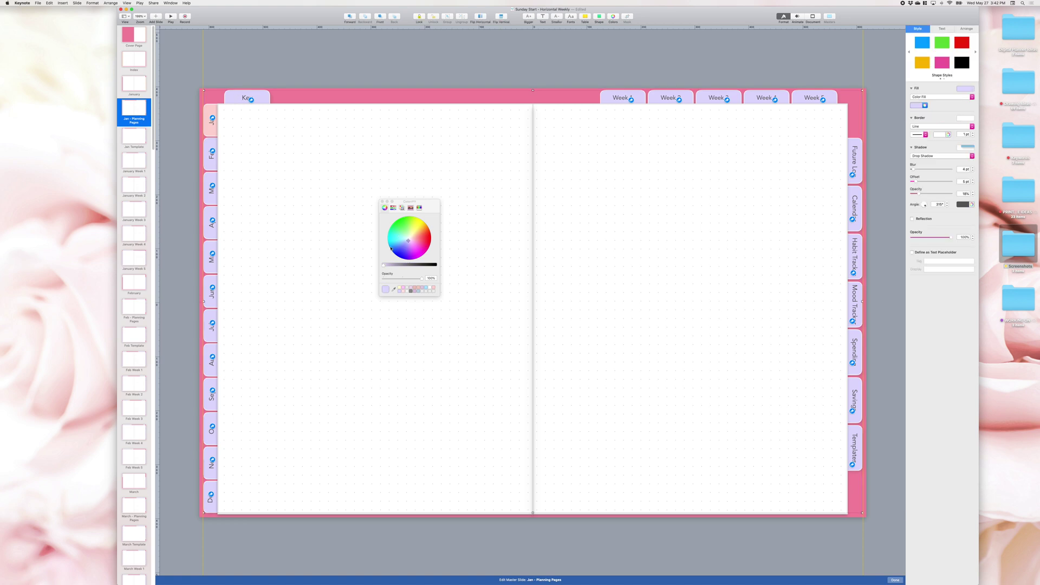
pyautogui.click(399, 288)
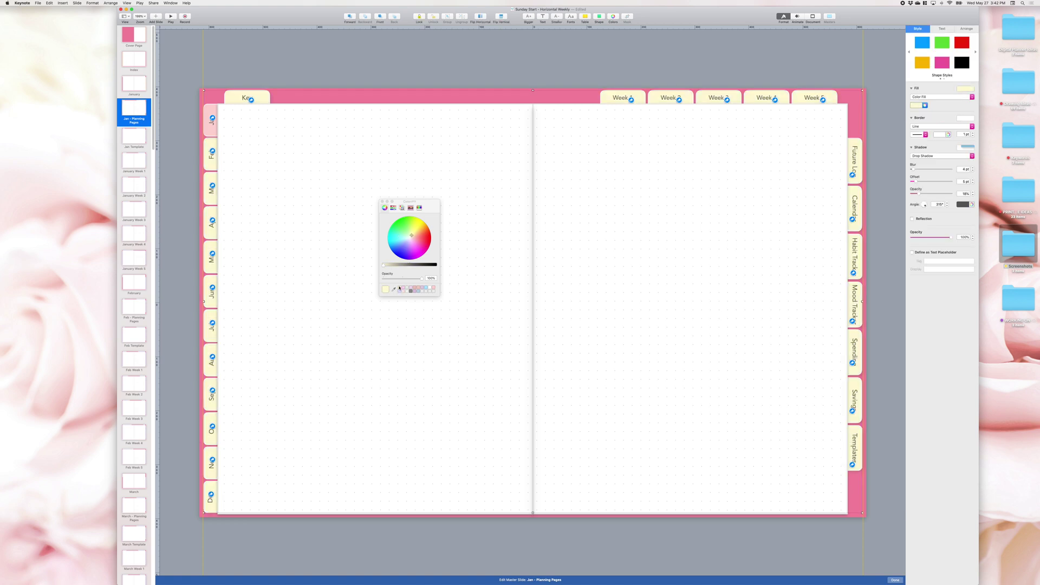
# On the Jan Template master slide, fill the tabs with the saved pale yellow and the active January tab with light blue.
pyautogui.click(136, 143)
pyautogui.click(229, 95)
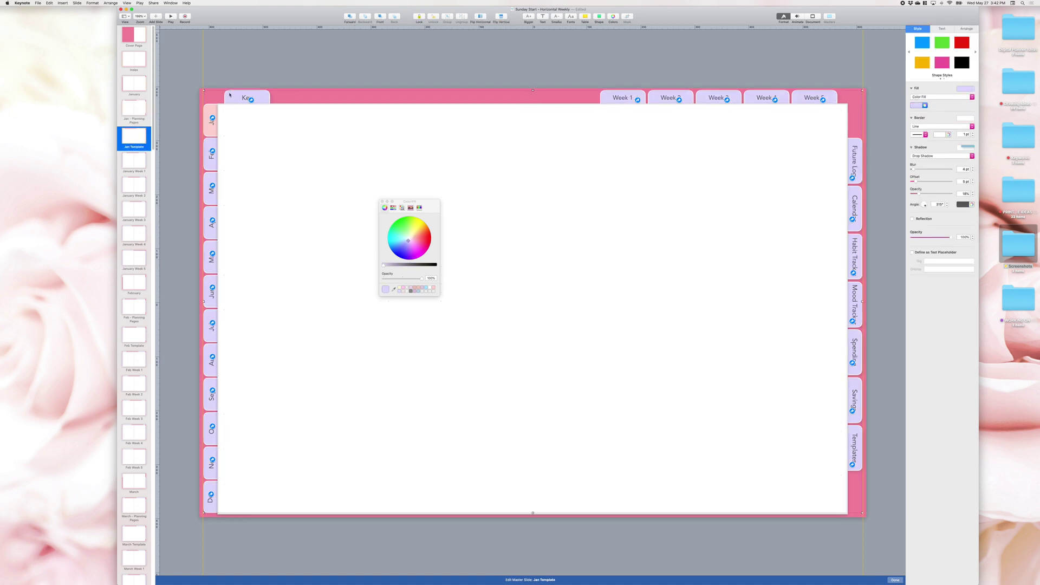
pyautogui.click(400, 289)
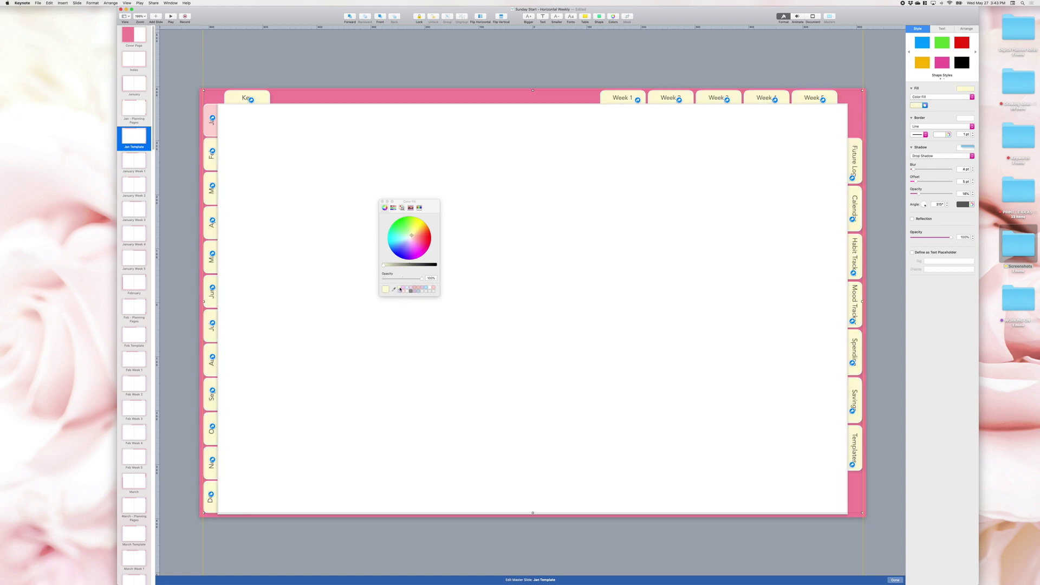
pyautogui.click(210, 112)
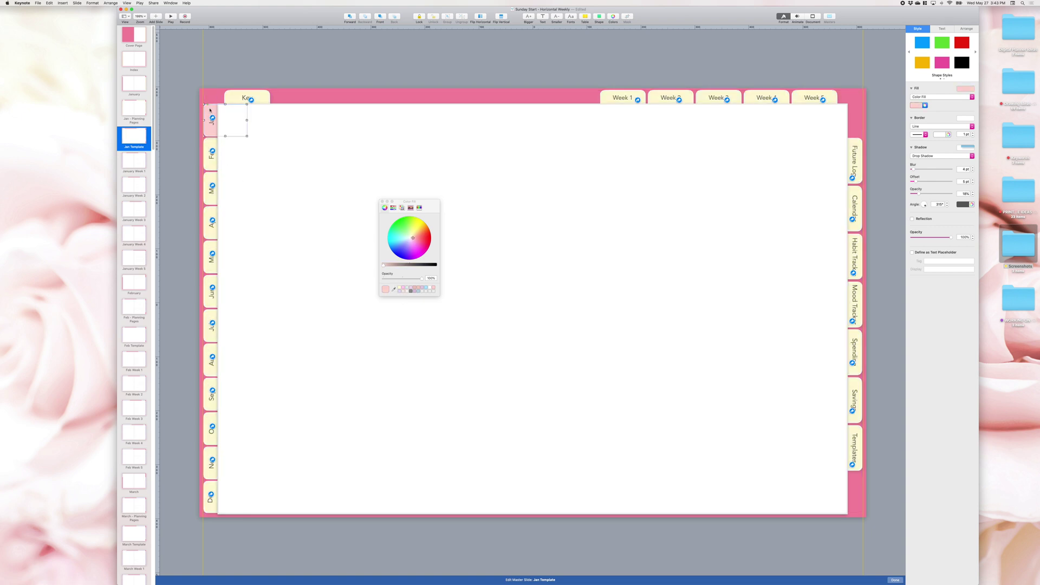
pyautogui.click(426, 288)
# Apply the saved pale yellow fill to the tabs on the January Week 1 through January Week 4 master slides.
pyautogui.click(138, 158)
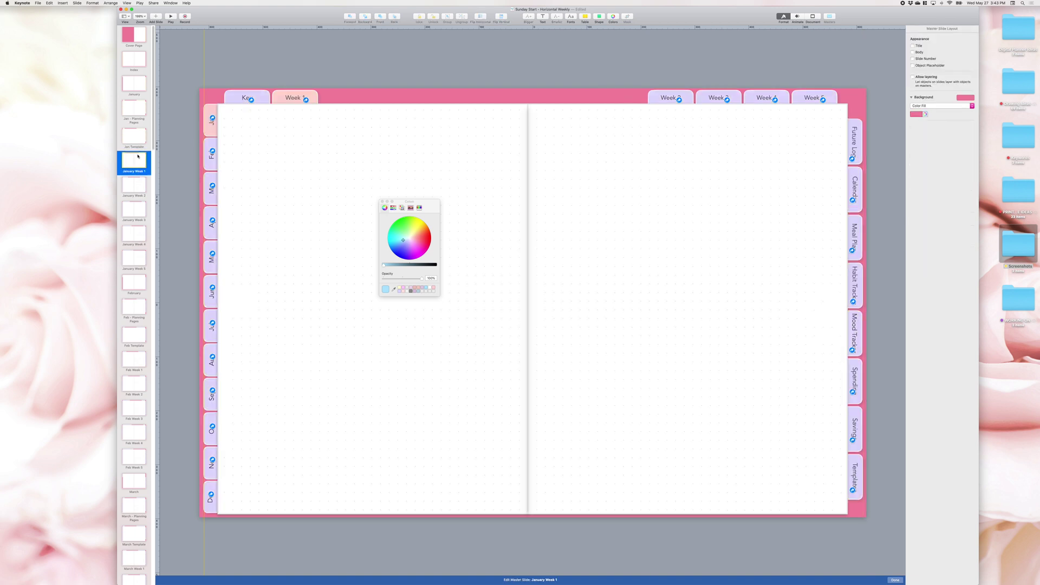
pyautogui.click(399, 289)
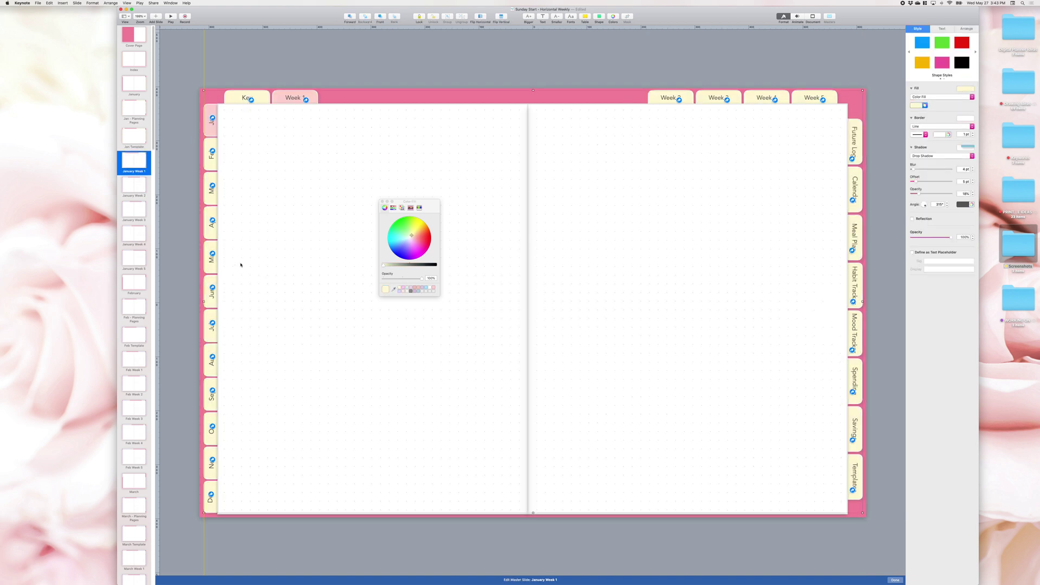
pyautogui.click(124, 184)
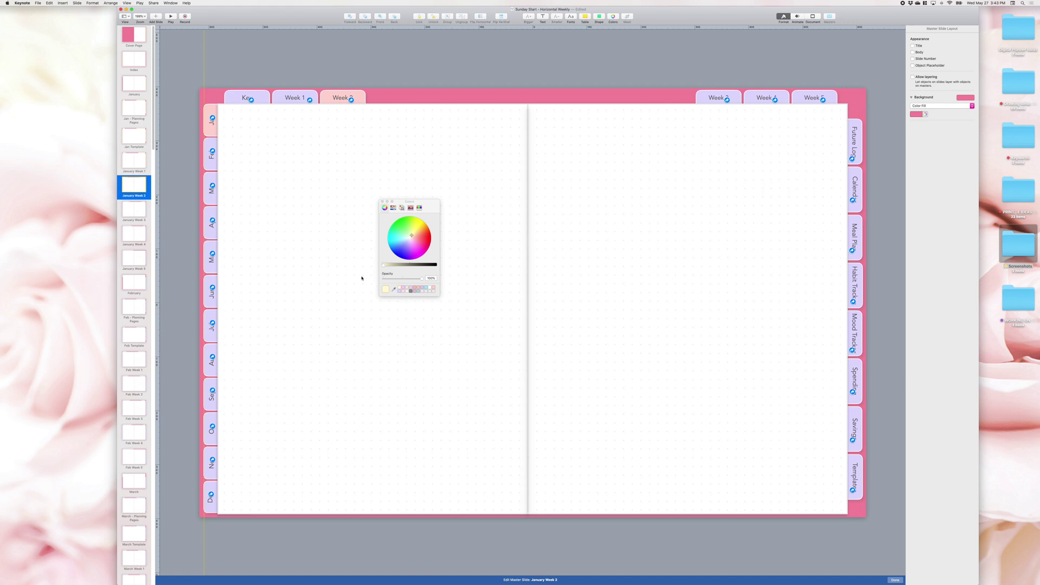
pyautogui.click(230, 93)
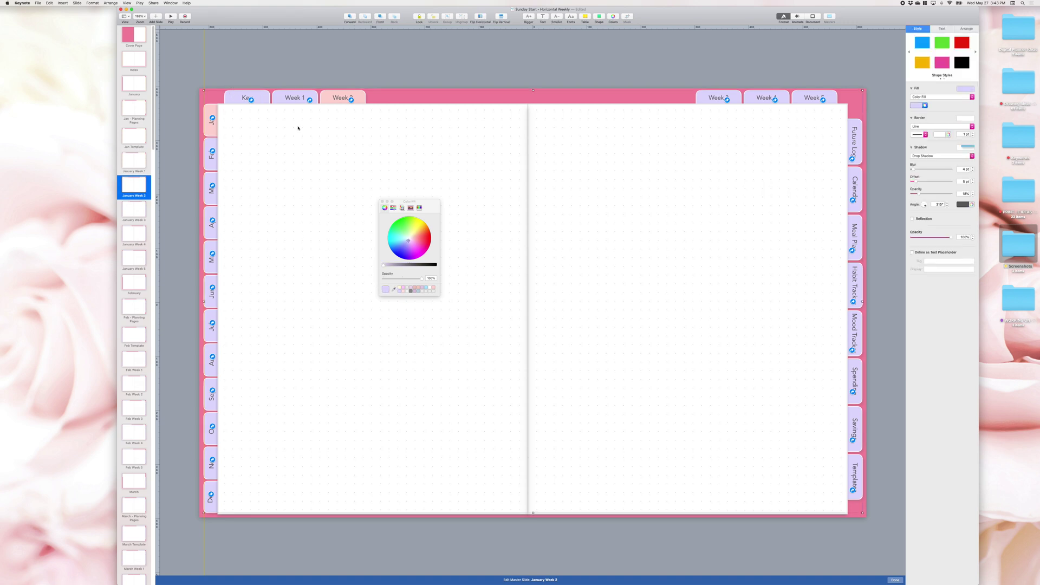
pyautogui.click(400, 288)
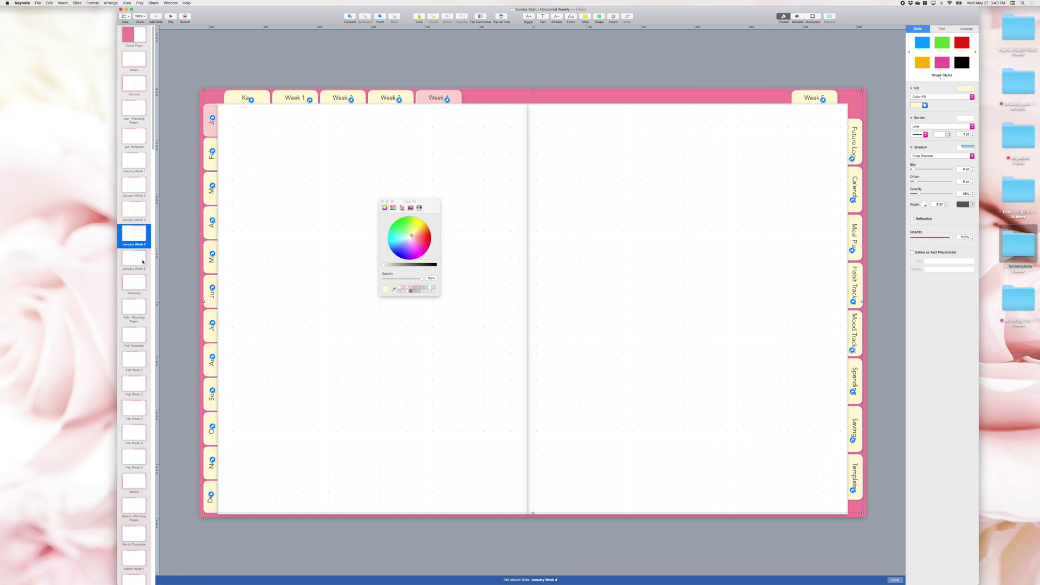
# Fill the tabs on the January Week 5 master slide with the saved pale yellow and exit master slide editing.
pyautogui.click(143, 262)
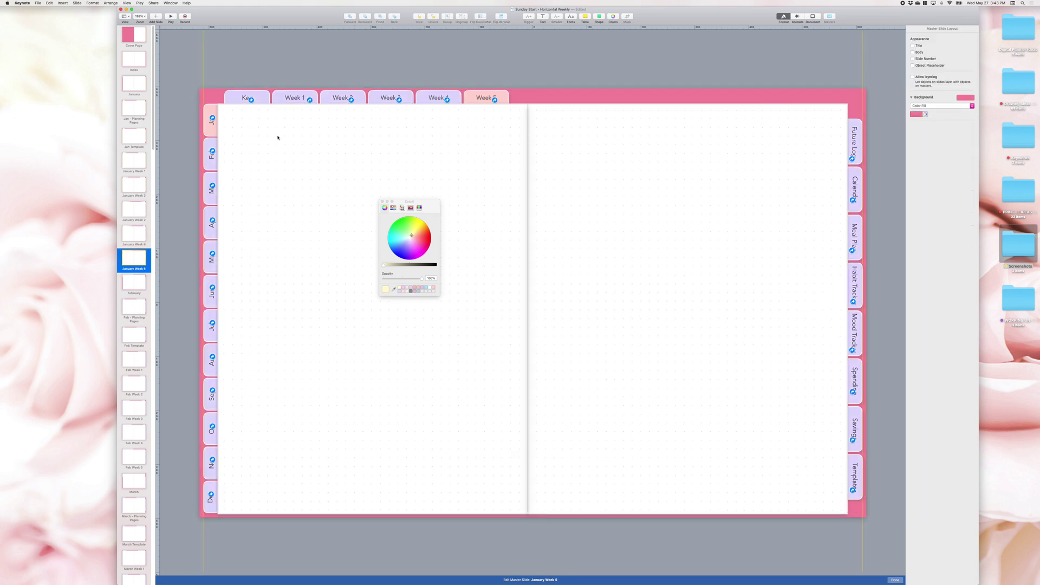
pyautogui.click(228, 94)
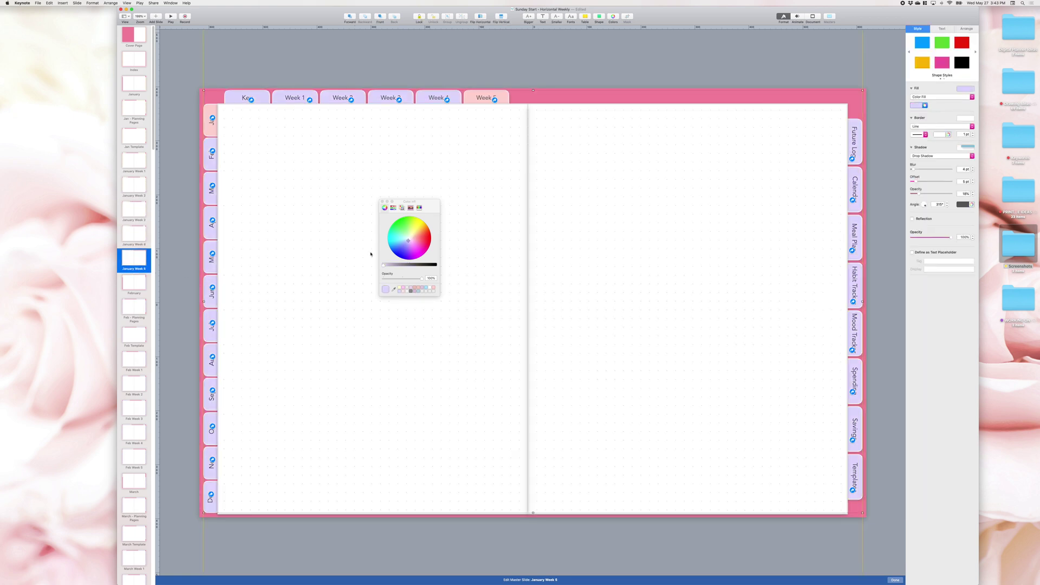
pyautogui.click(400, 289)
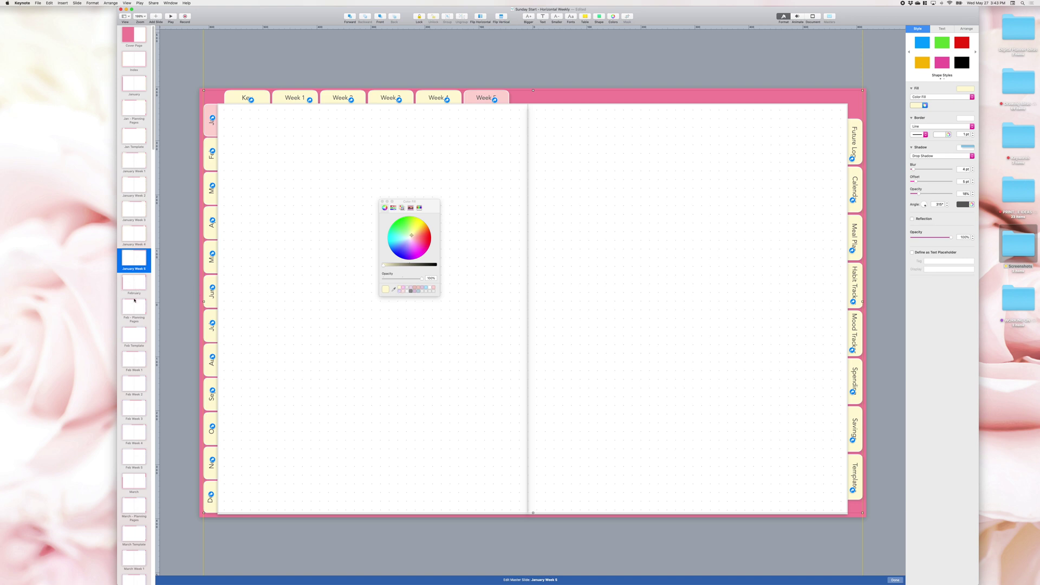
pyautogui.click(895, 580)
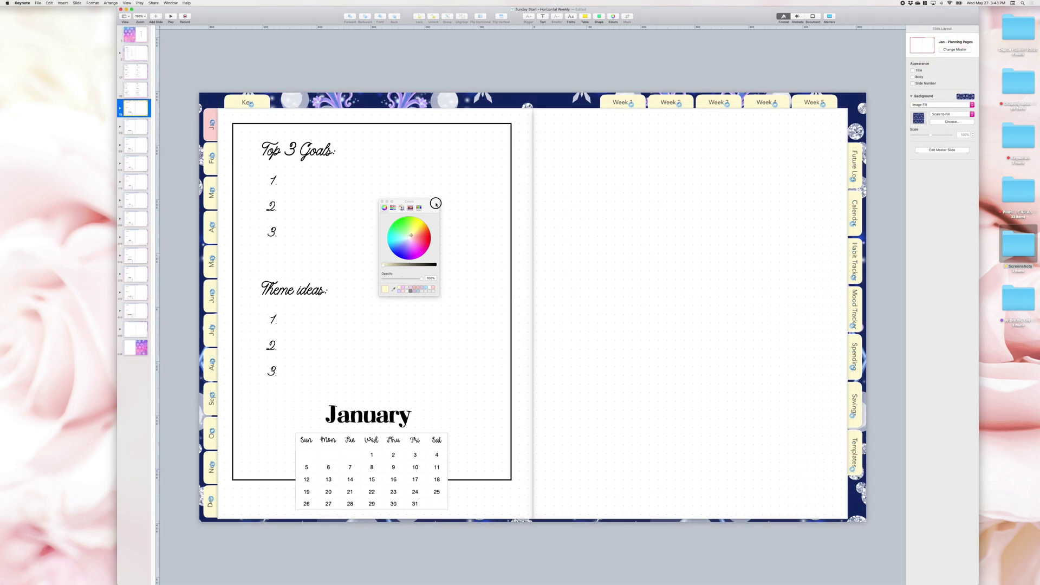
pyautogui.moveTo(423, 201); pyautogui.dragTo(951, 199)
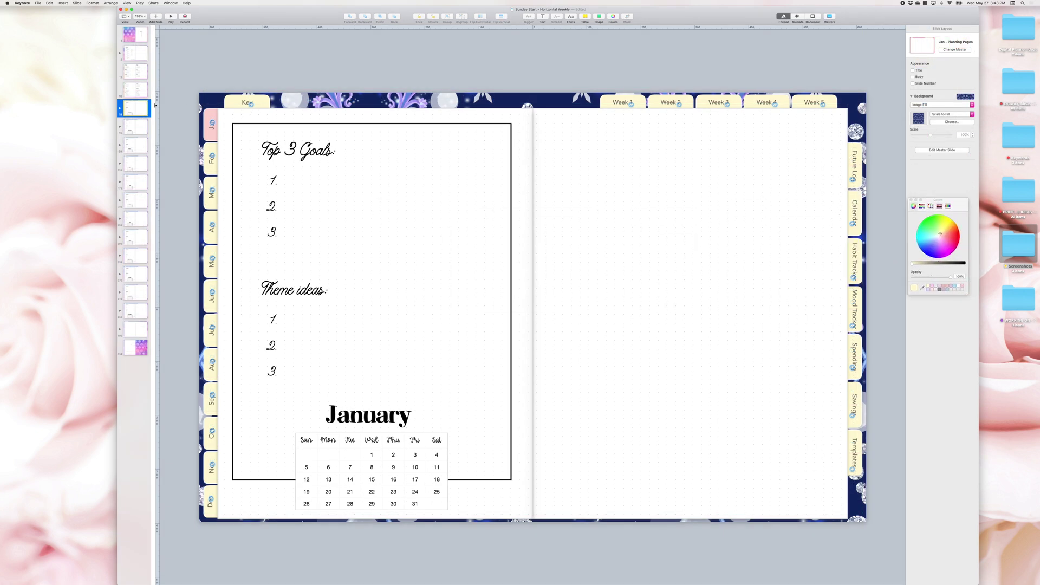
# Review the cover, monthly index, yearly calendars and first January pages to check the tab colors, expanding the January slide group.
pyautogui.click(139, 36)
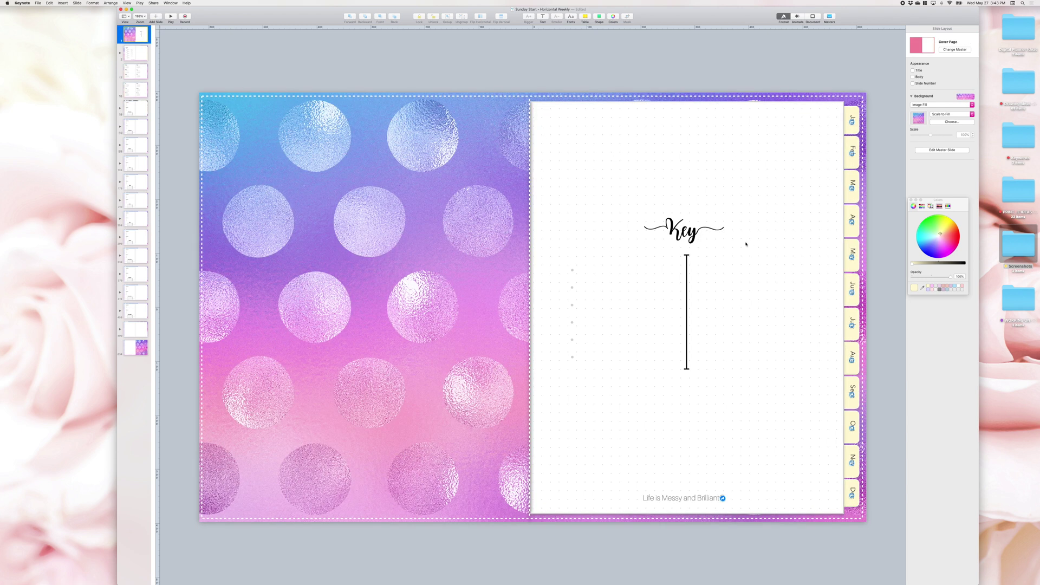
pyautogui.press('Down')
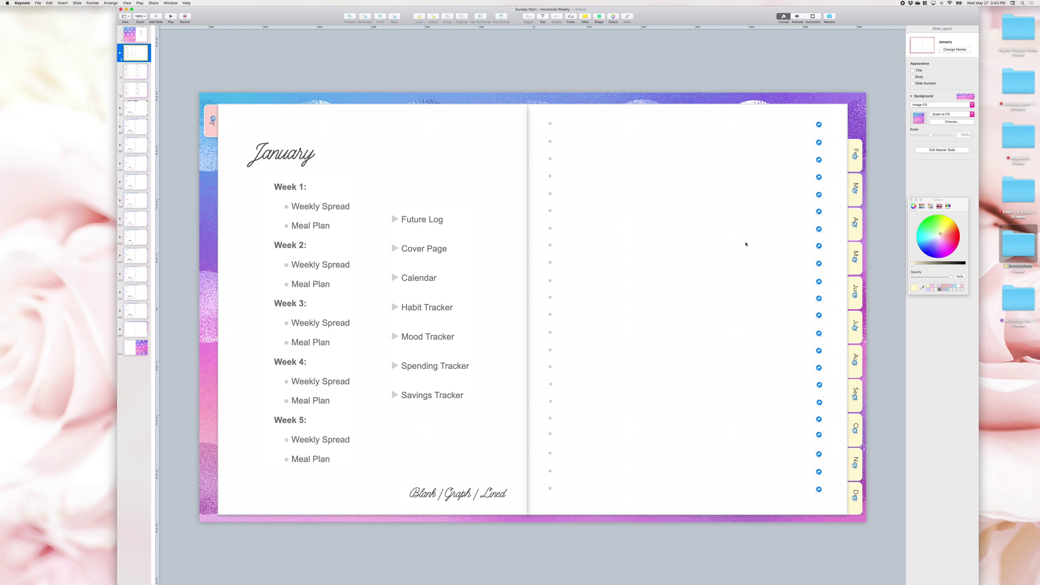
pyautogui.press('Down')
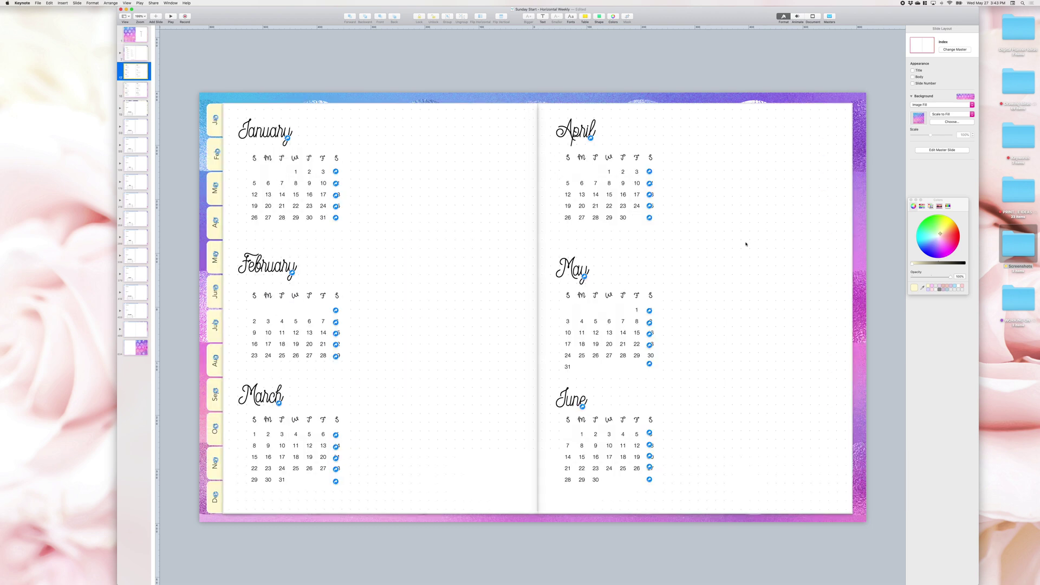
pyautogui.press('Down')
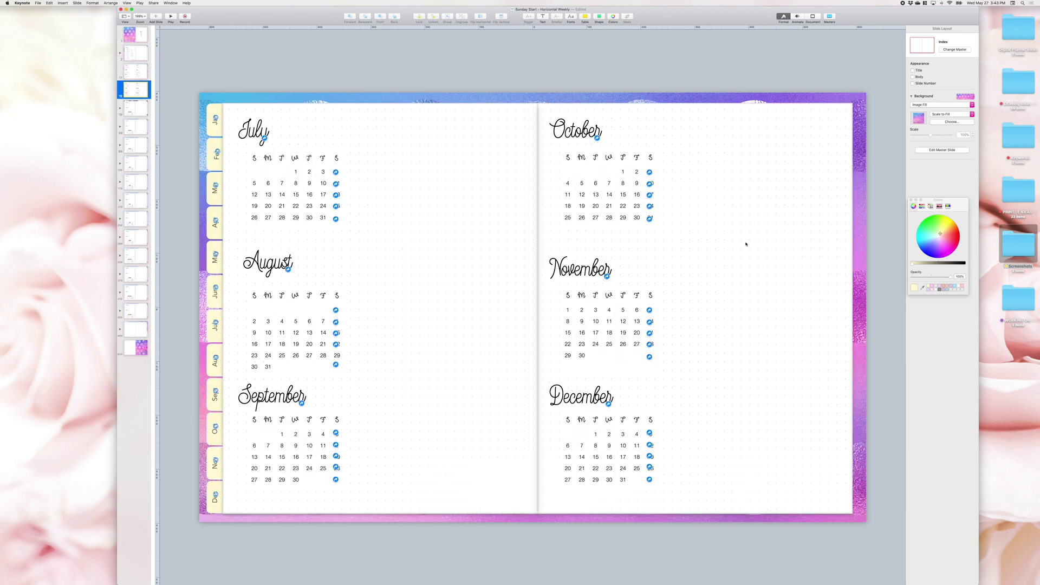
pyautogui.press('Down')
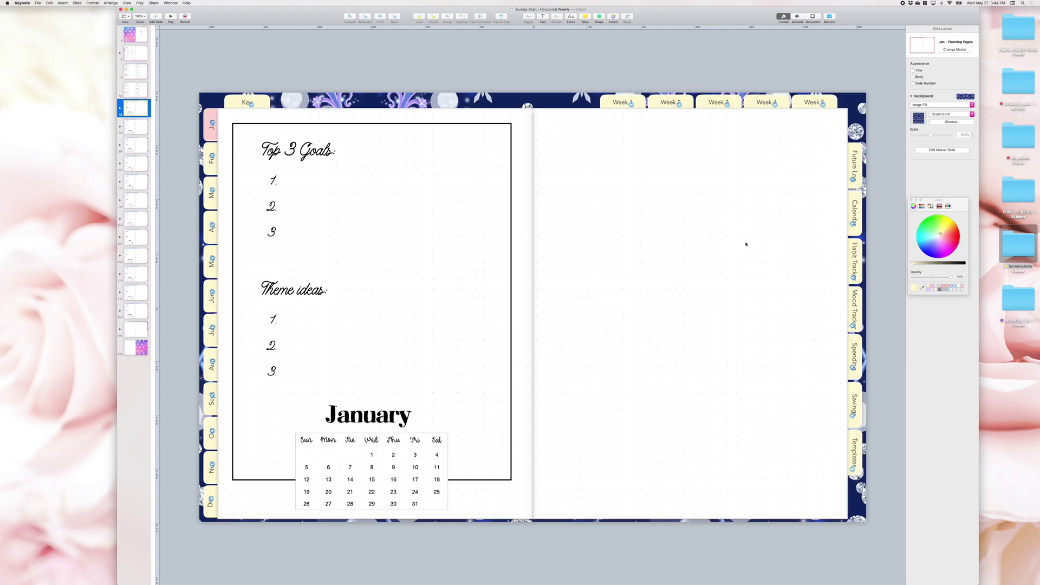
pyautogui.press('Down')
pyautogui.press('Up')
pyautogui.press('Right')
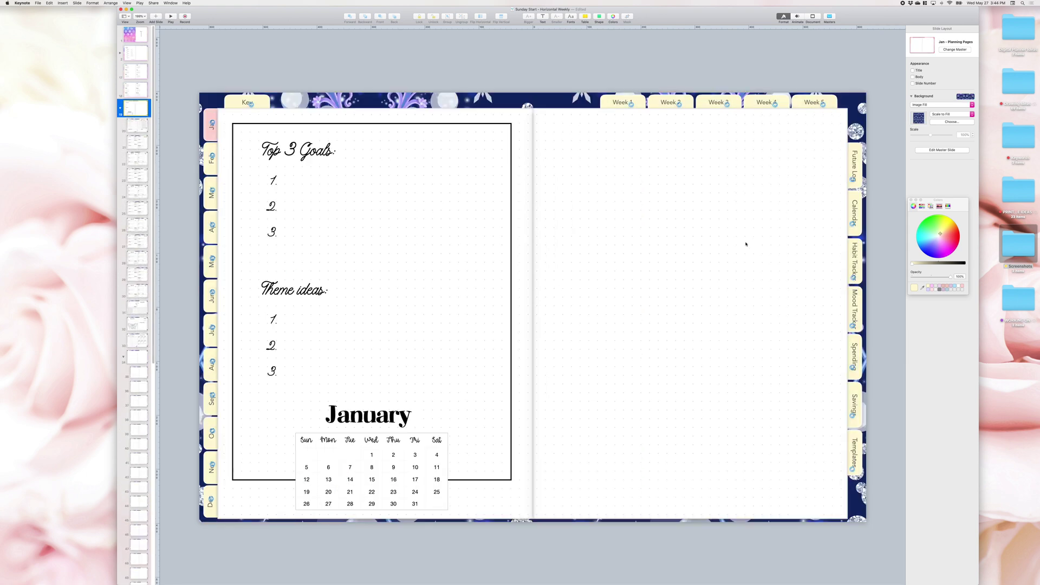
pyautogui.press('Down')
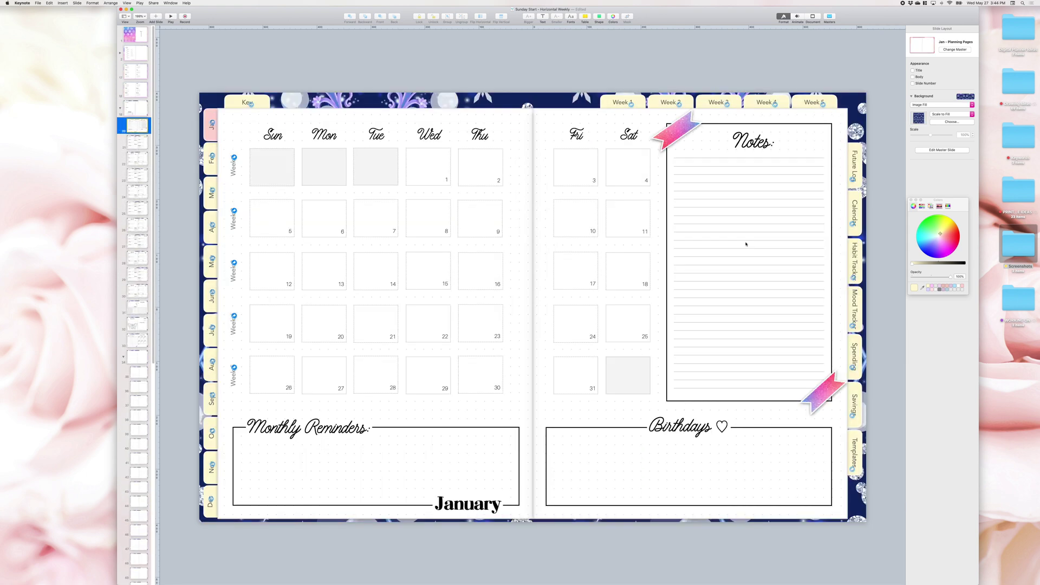
pyautogui.press('Down')
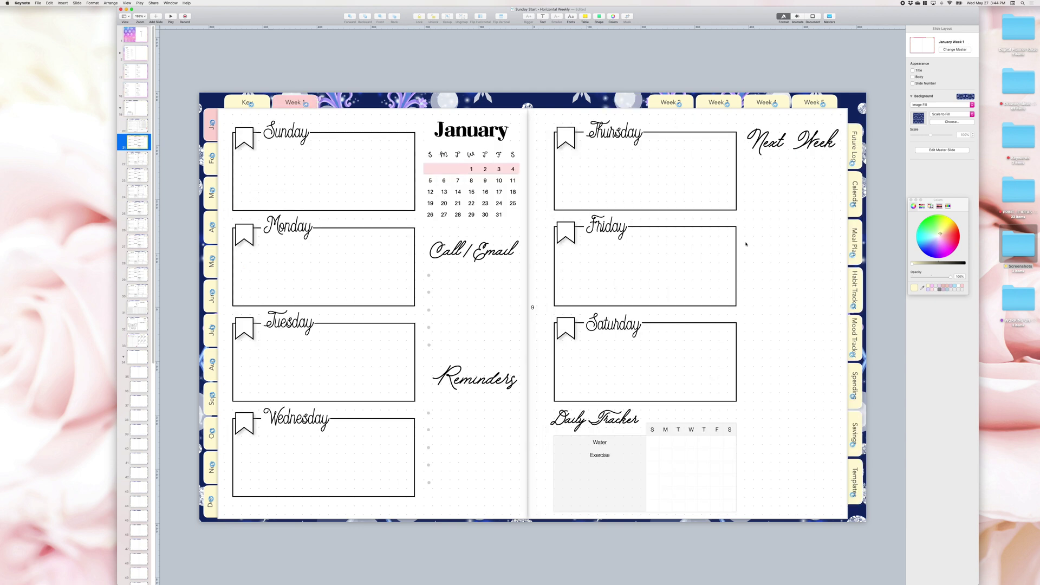
# Review the January Week 1 and Week 2 weekly and meal plan slides to check the tab colors.
pyautogui.press('Down')
pyautogui.press('Down')
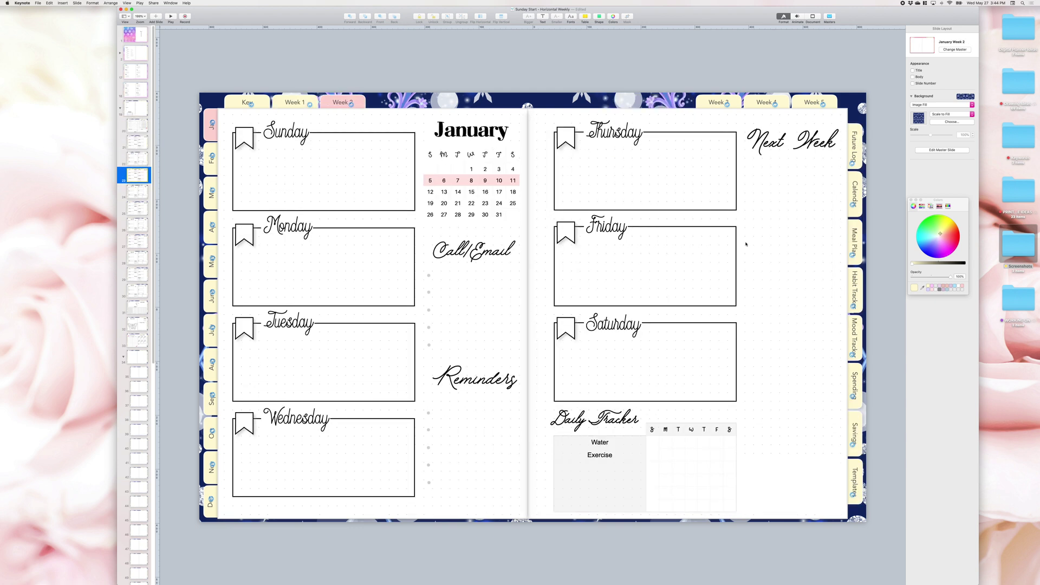
pyautogui.press('Down')
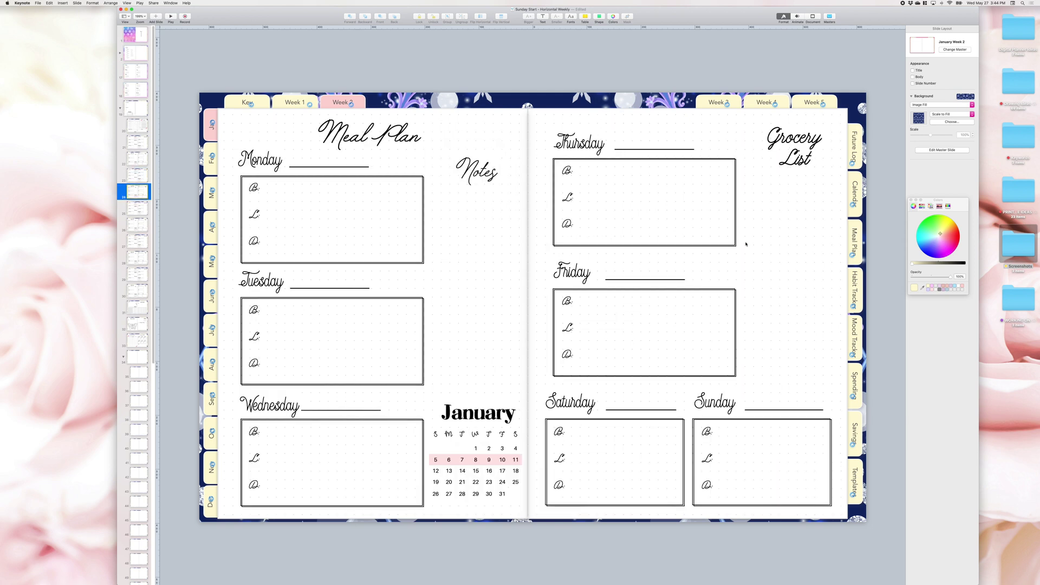
pyautogui.press('Down')
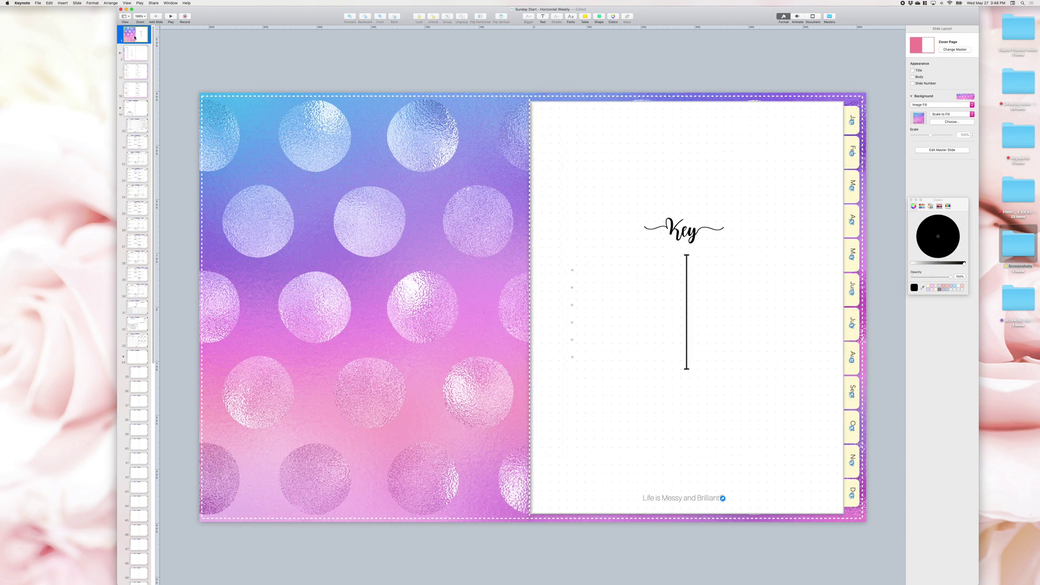
# Select all slides in the planner and collapse every slide group.
pyautogui.press('super+a')
pyautogui.rightClick(135, 36)
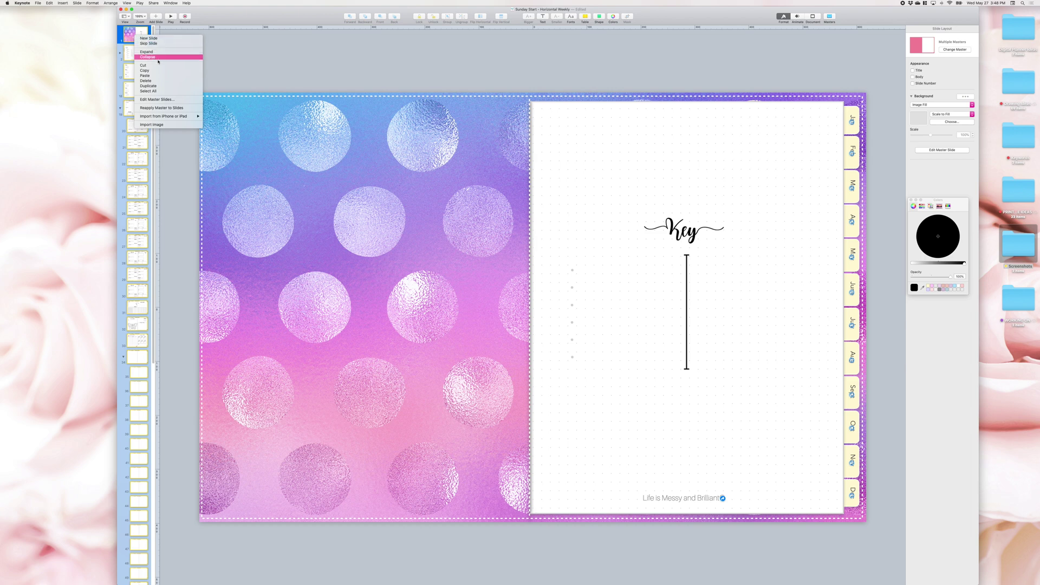
pyautogui.click(159, 57)
# Export the planner as a PDF with Best image quality to OneDrive, named Sunday Start - Horizontal Weekly.
pyautogui.click(38, 3)
pyautogui.moveTo(75, 59)
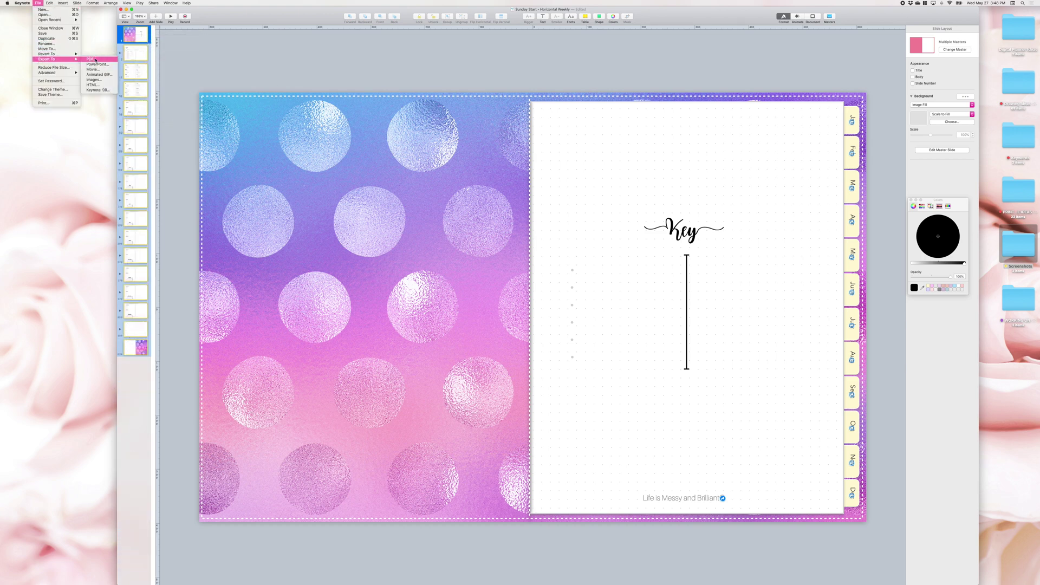
pyautogui.click(91, 59)
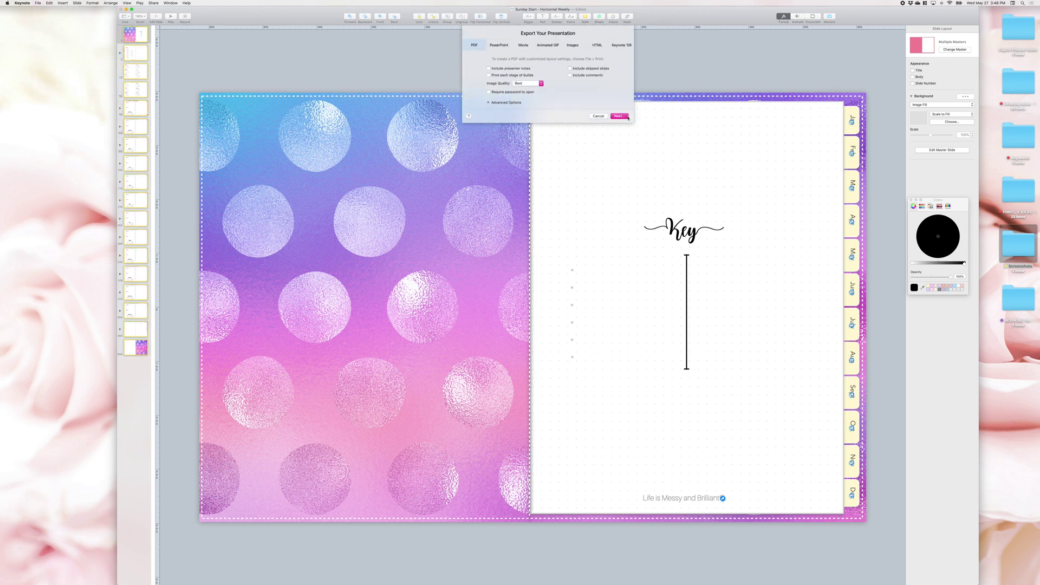
pyautogui.click(628, 118)
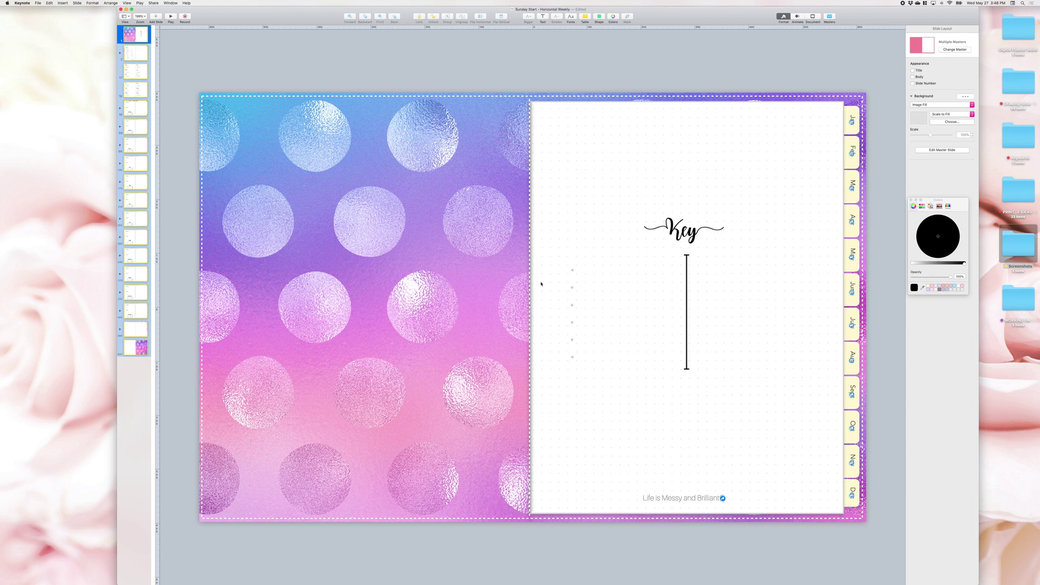
pyautogui.click(450, 97)
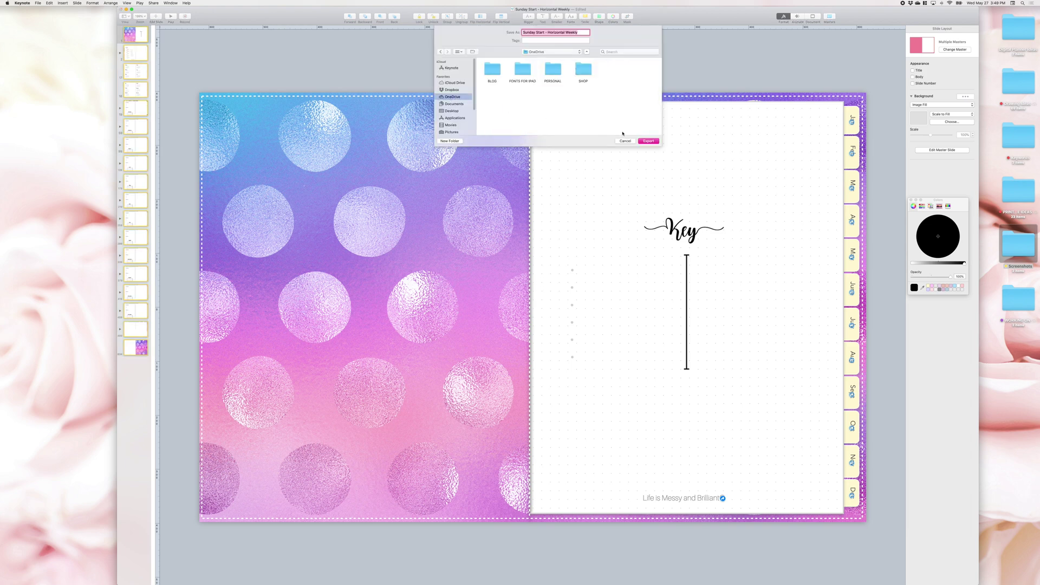
pyautogui.click(649, 141)
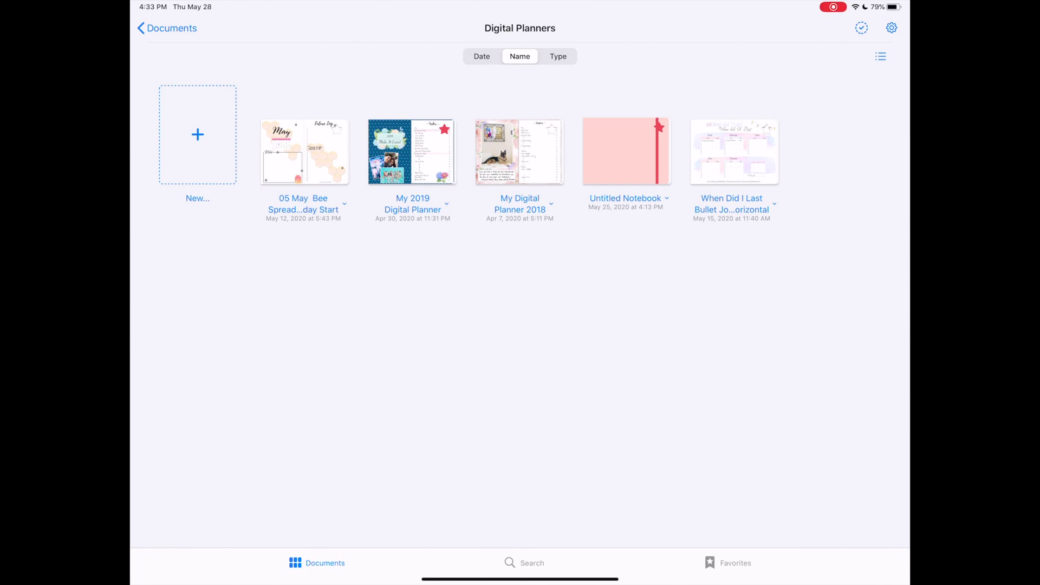
# In GoodNotes on the iPad, import the Sunday Start - Horizontal Weekly PDF from OneDrive into the Digital Planners folder.
pyautogui.click(197, 134)
pyautogui.click(189, 352)
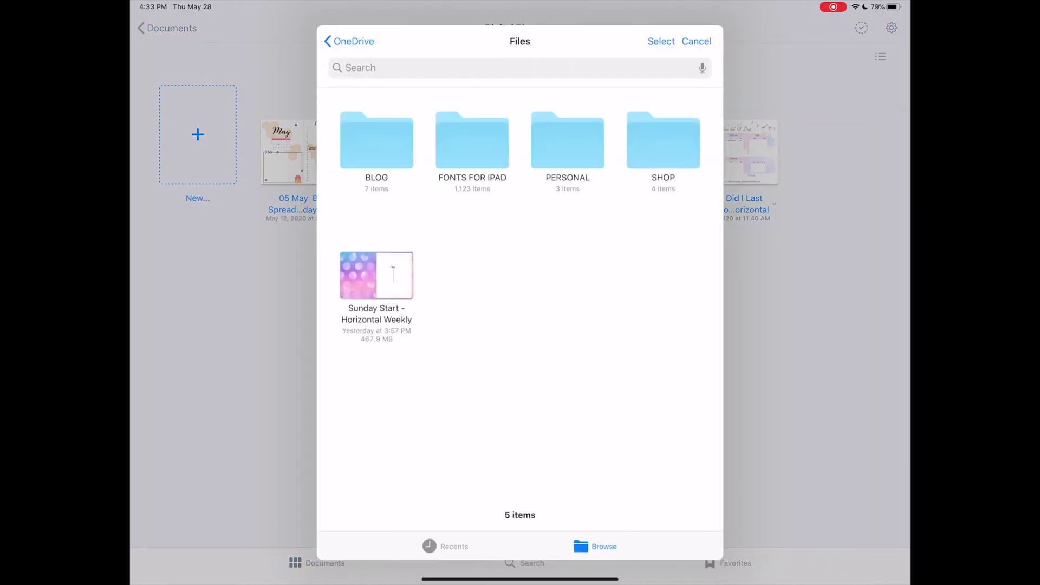
pyautogui.click(595, 546)
pyautogui.click(376, 275)
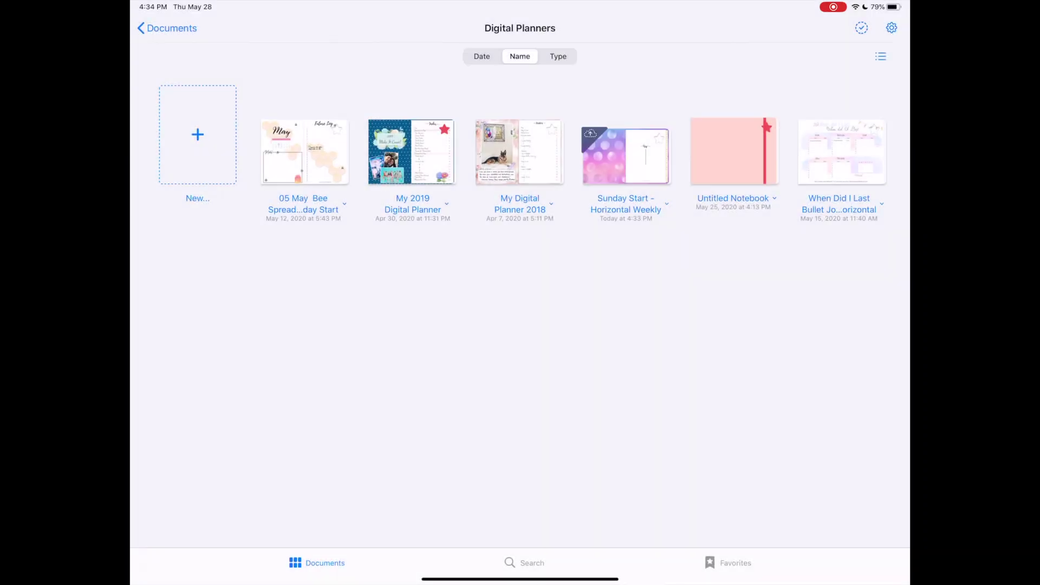
# Open Files beside GoodNotes in split view, copy the Sunday Start - Horizontal Weekly PDF into Digital Planners, and close the split view.
pyautogui.moveTo(520, 582); pyautogui.dragTo(520, 536)
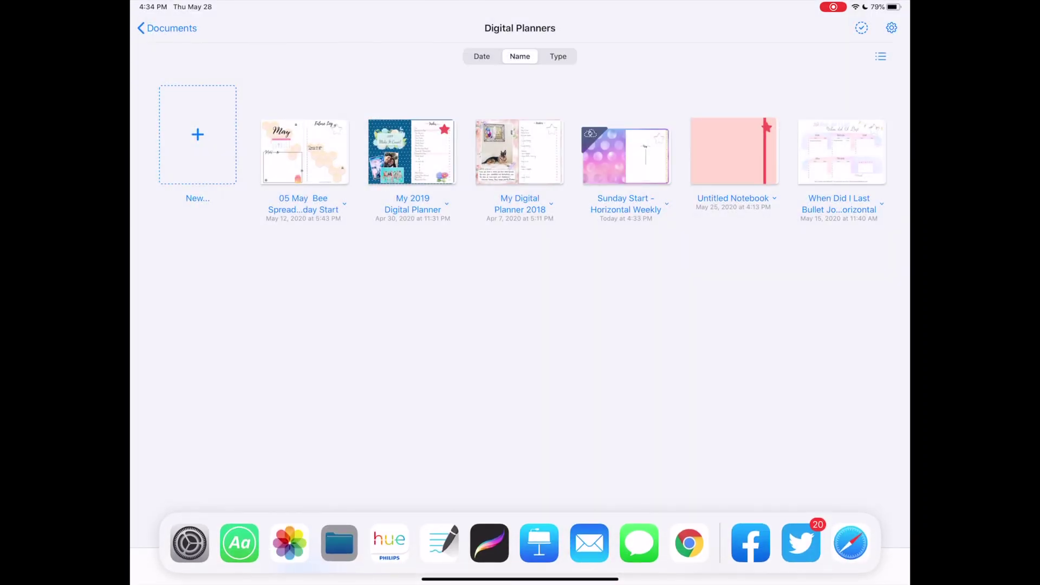
pyautogui.moveTo(340, 544); pyautogui.dragTo(883, 311)
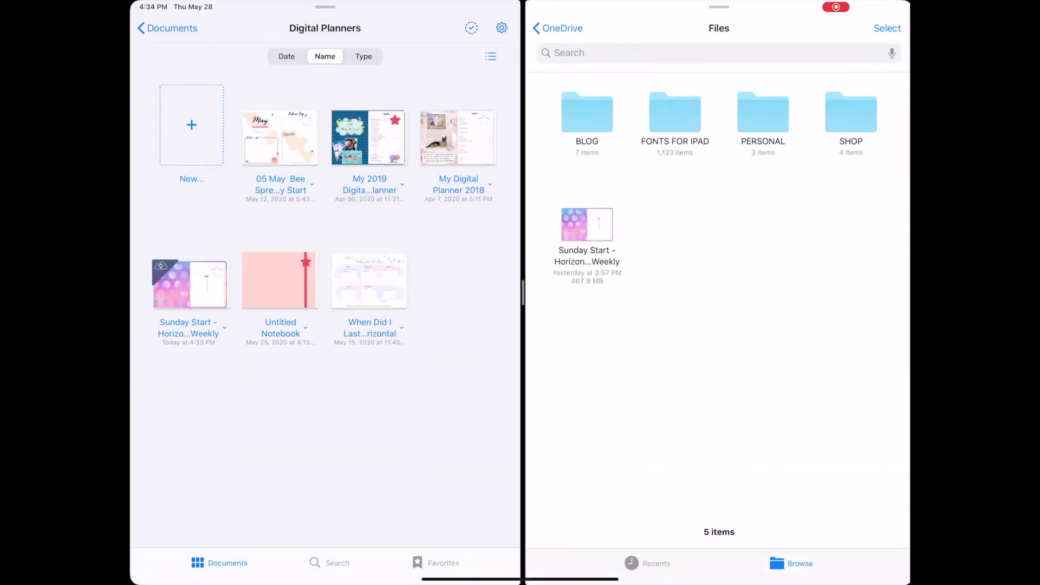
pyautogui.moveTo(585, 225); pyautogui.dragTo(281, 401)
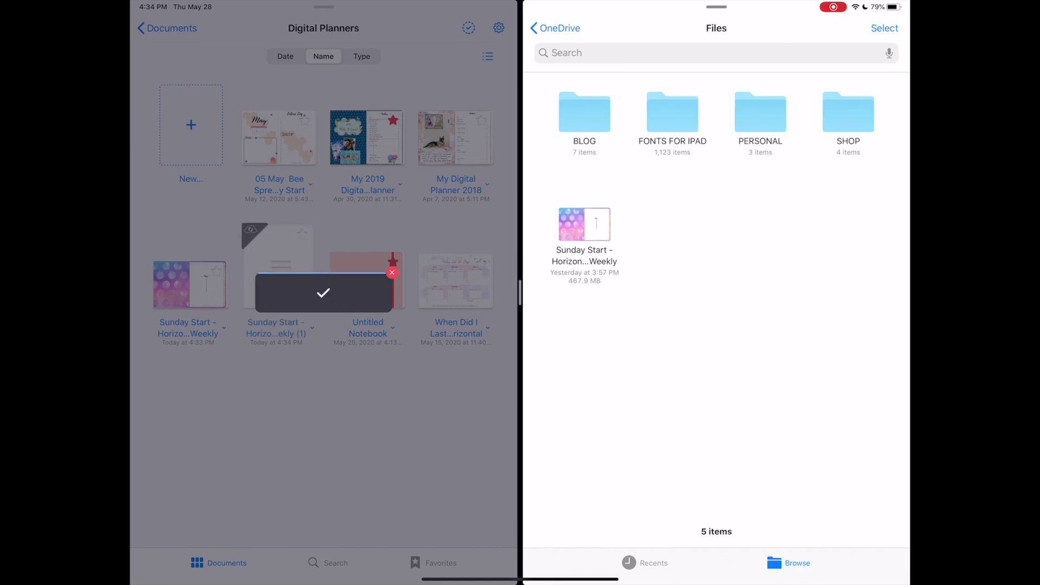
pyautogui.moveTo(519, 293); pyautogui.dragTo(905, 293)
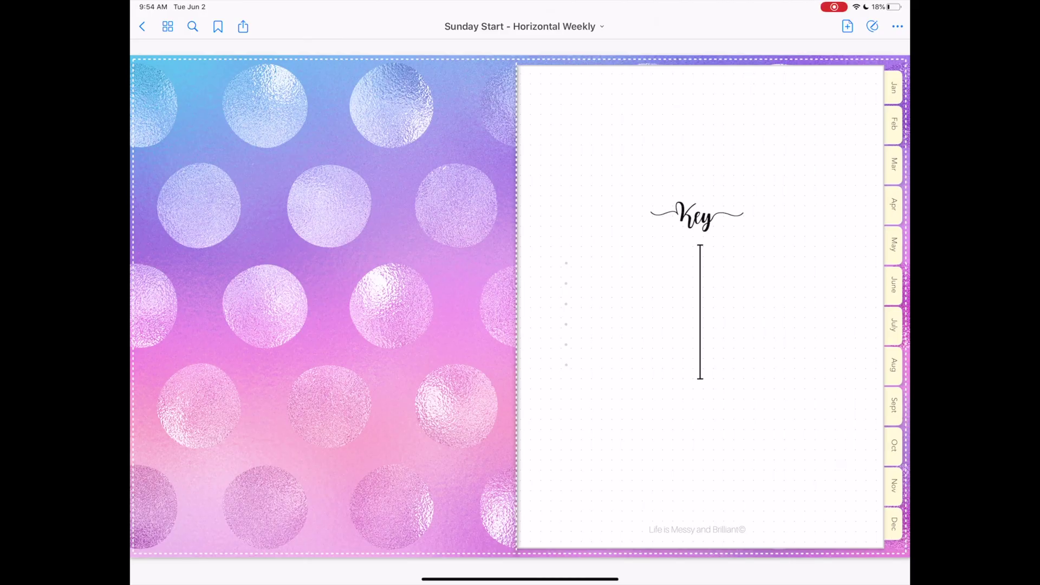
# Test the month tabs in the imported planner by visiting the January through May index pages and returning to January.
pyautogui.hscroll(5, 520, 303)
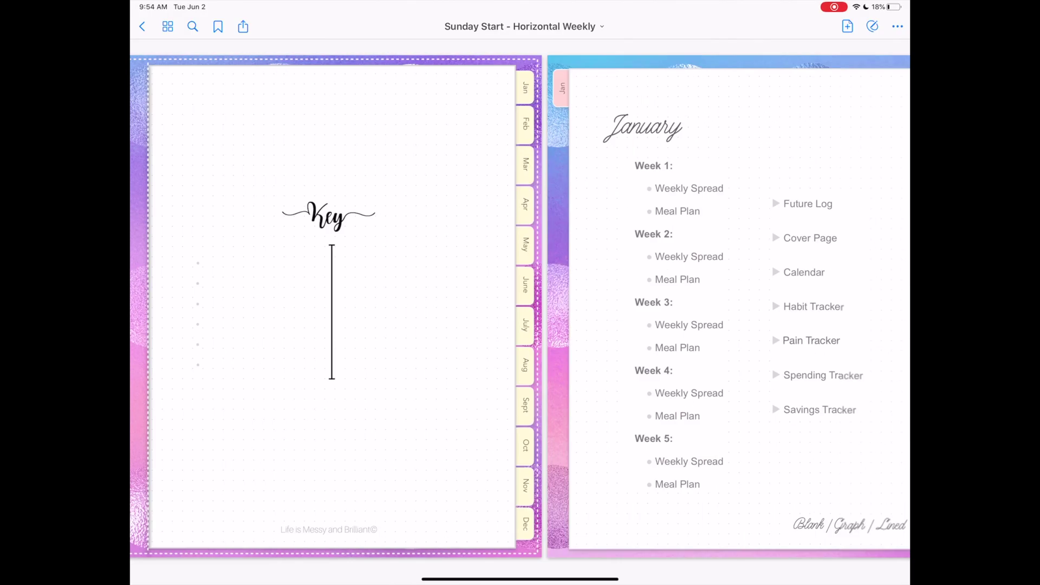
pyautogui.click(698, 496)
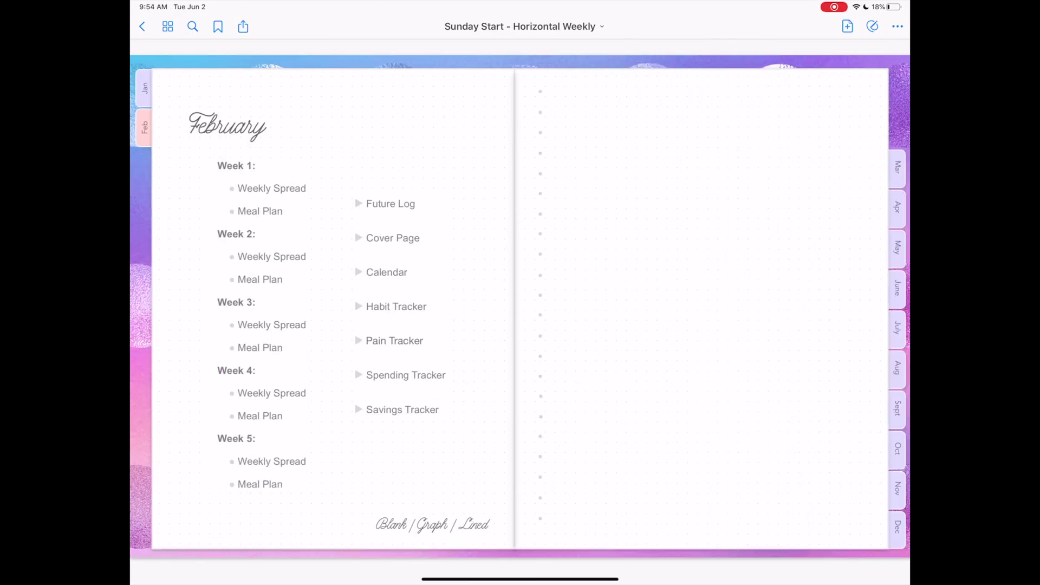
pyautogui.click(898, 167)
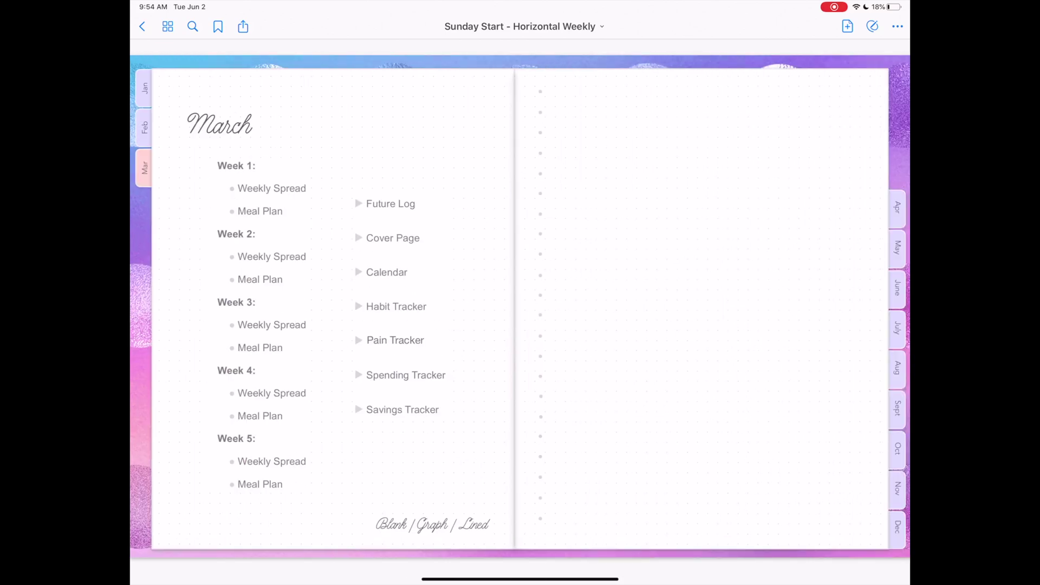
pyautogui.click(698, 415)
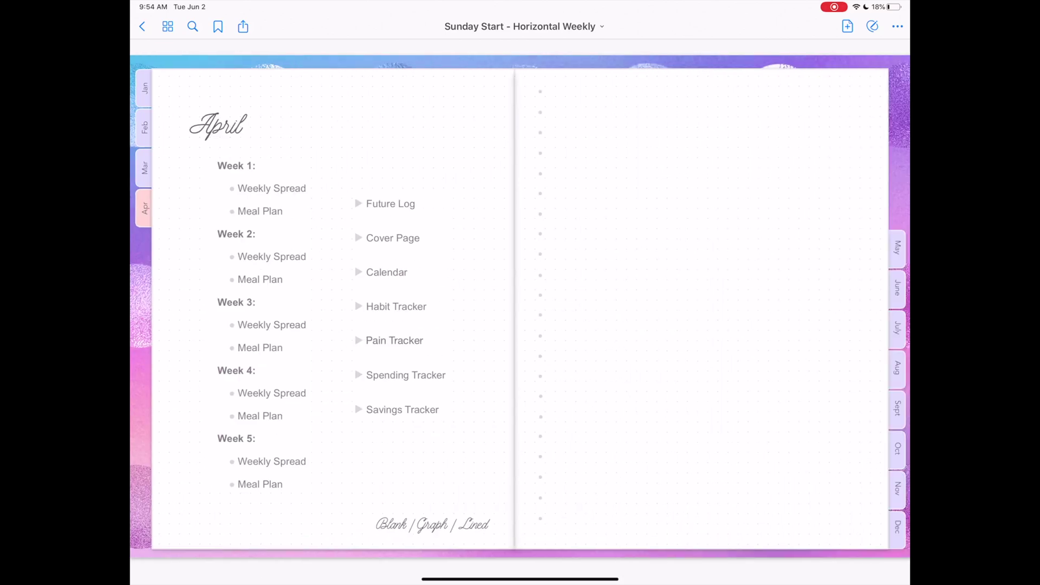
pyautogui.click(897, 248)
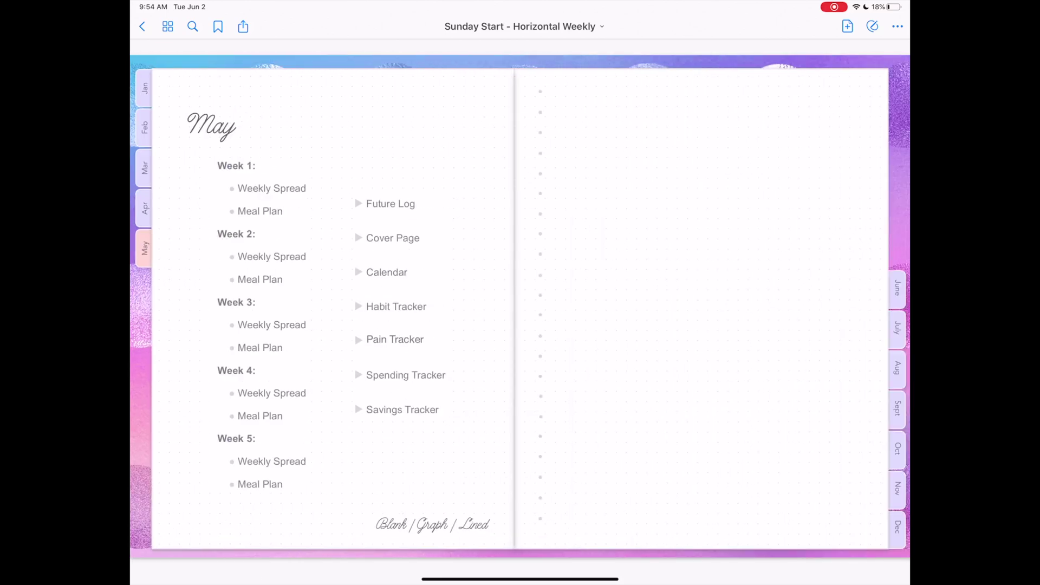
pyautogui.click(145, 88)
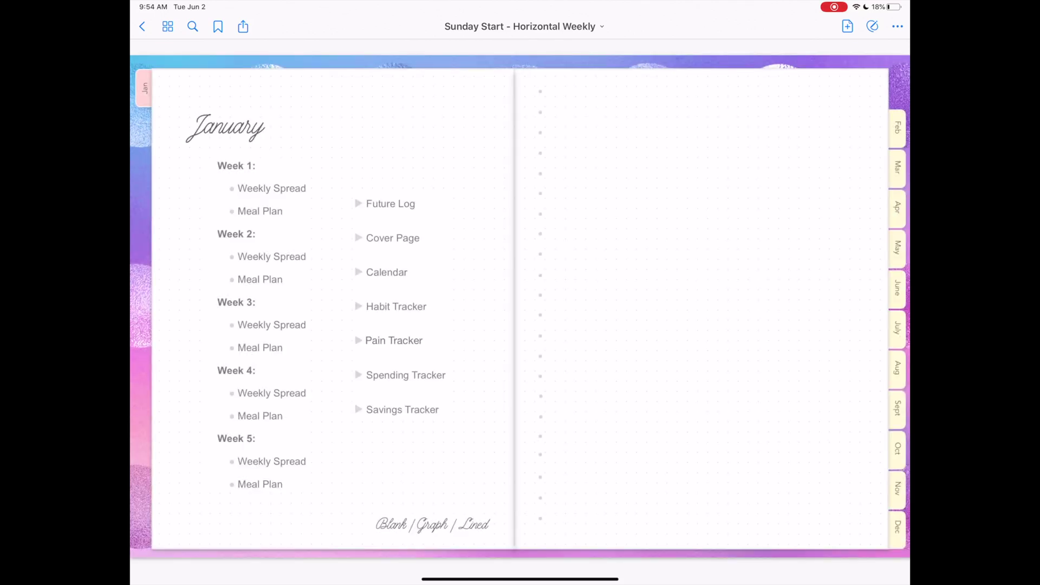
# Follow the January Cover Page link and examine the cover, calendar, and Week 1 and Week 2 weekly and meal plan pages.
pyautogui.click(393, 238)
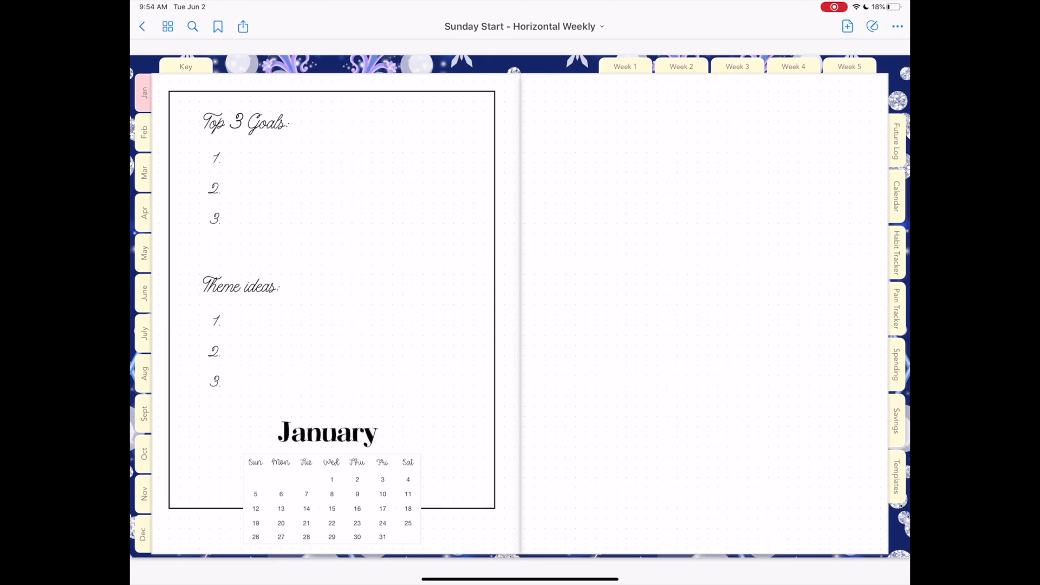
pyautogui.hscroll(5, 520, 304)
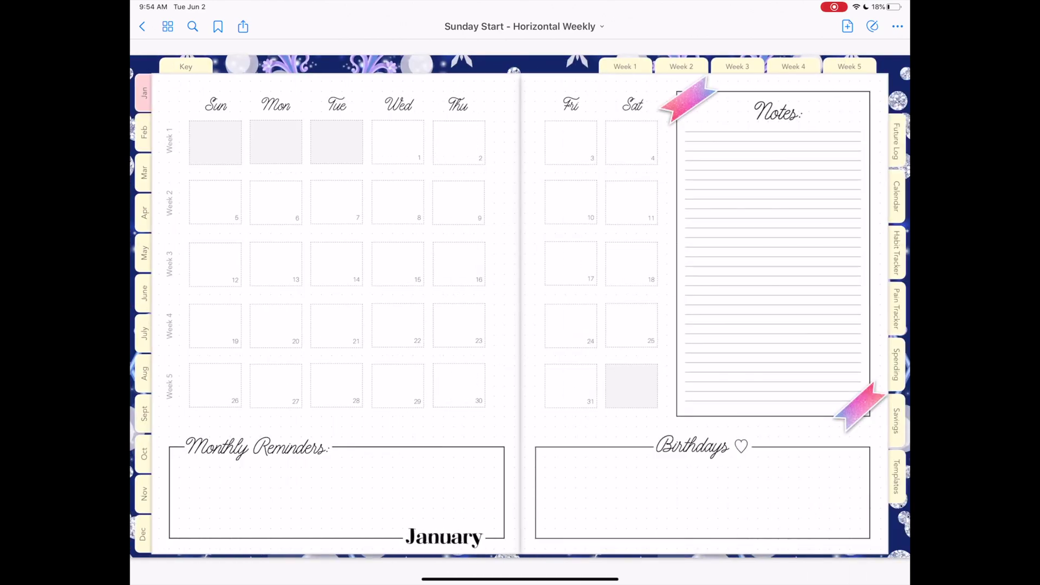
pyautogui.hscroll(5, 520, 304)
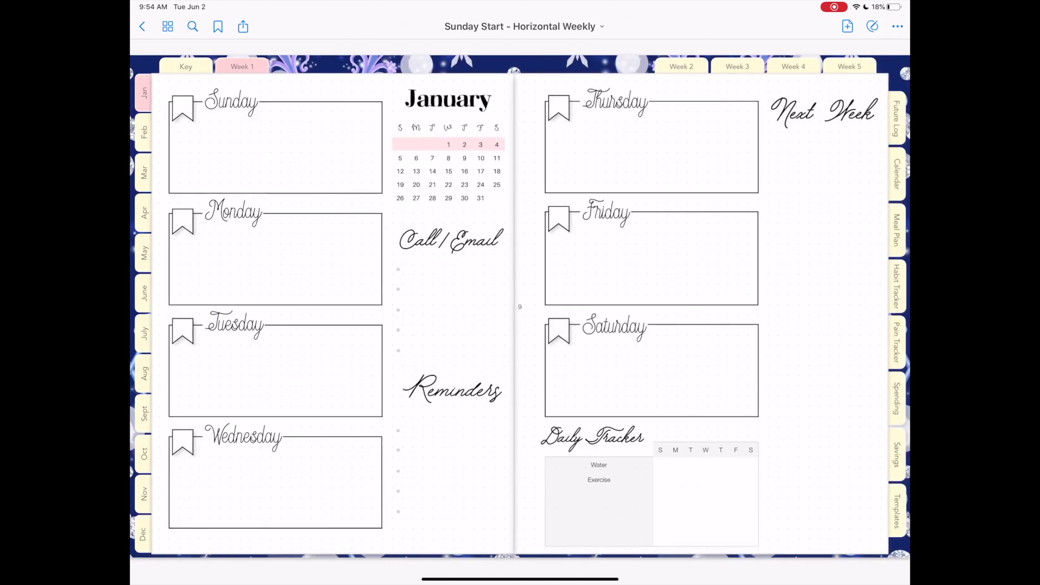
pyautogui.hscroll(5, 520, 303)
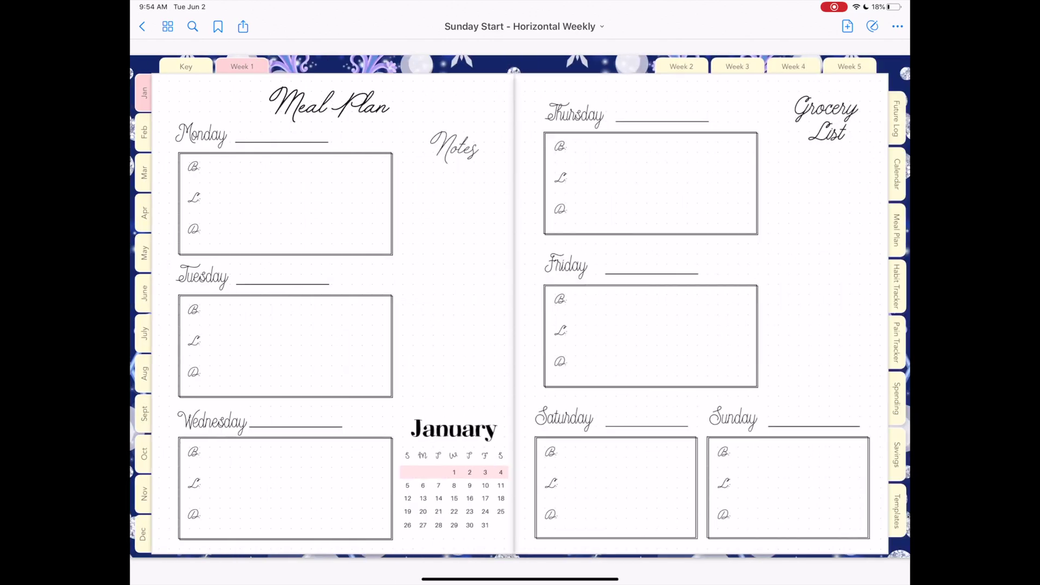
pyautogui.hscroll(5, 521, 304)
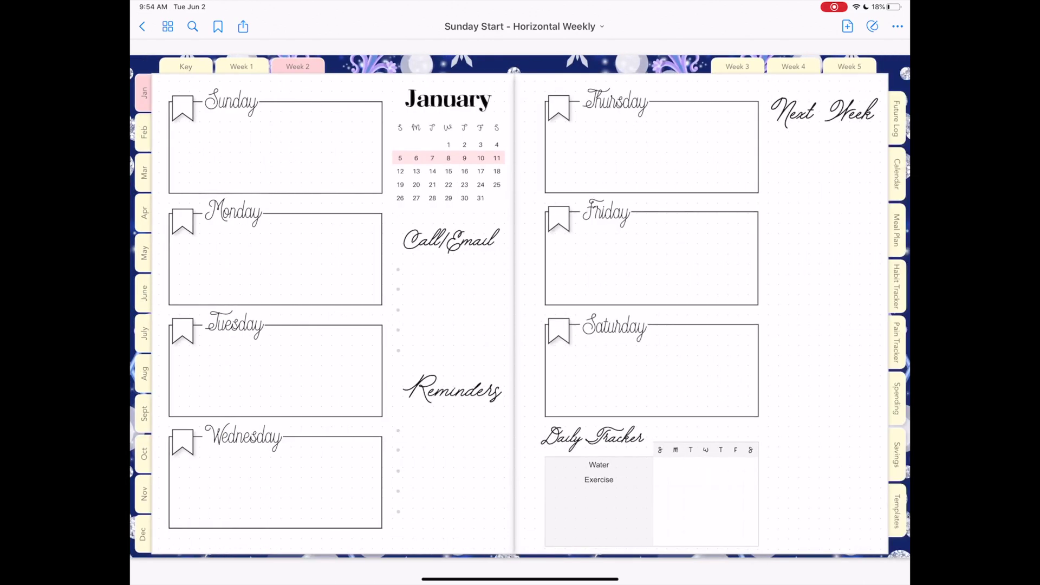
pyautogui.hscroll(5, 520, 304)
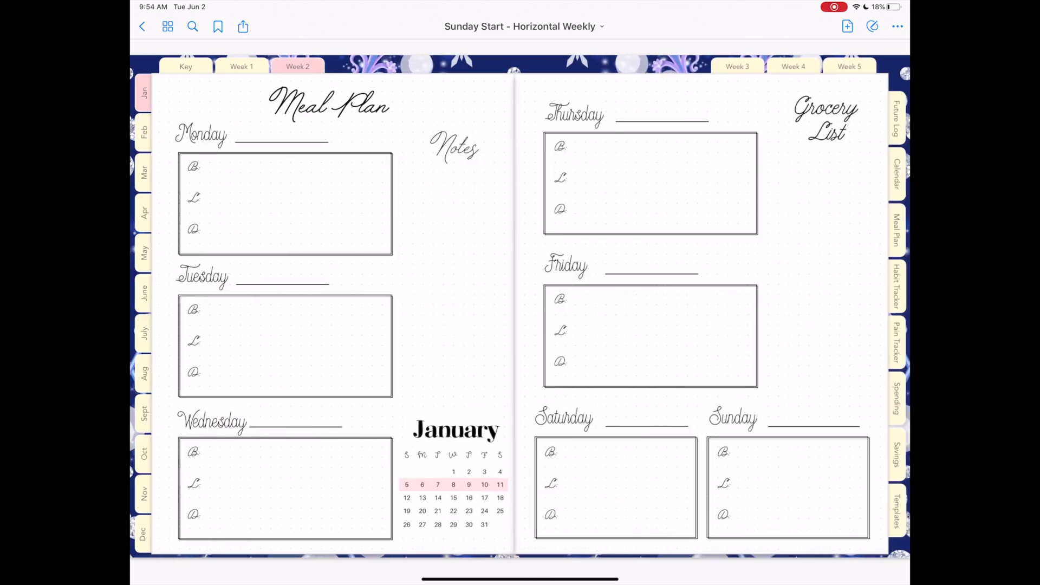
# Test January's Habit Tracker and Pain Tracker tabs and look through the pages that follow them.
pyautogui.click(897, 286)
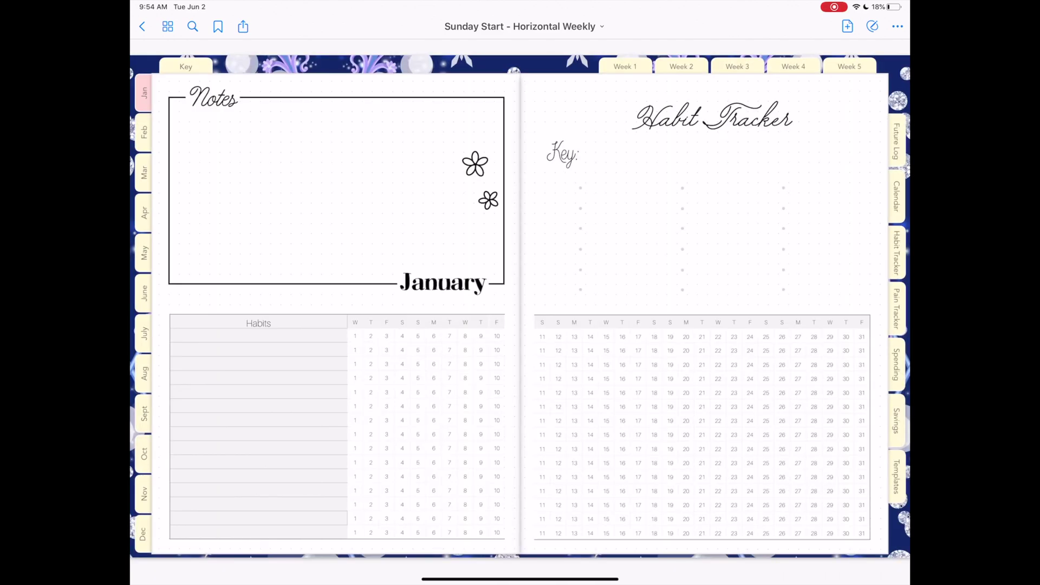
pyautogui.click(897, 309)
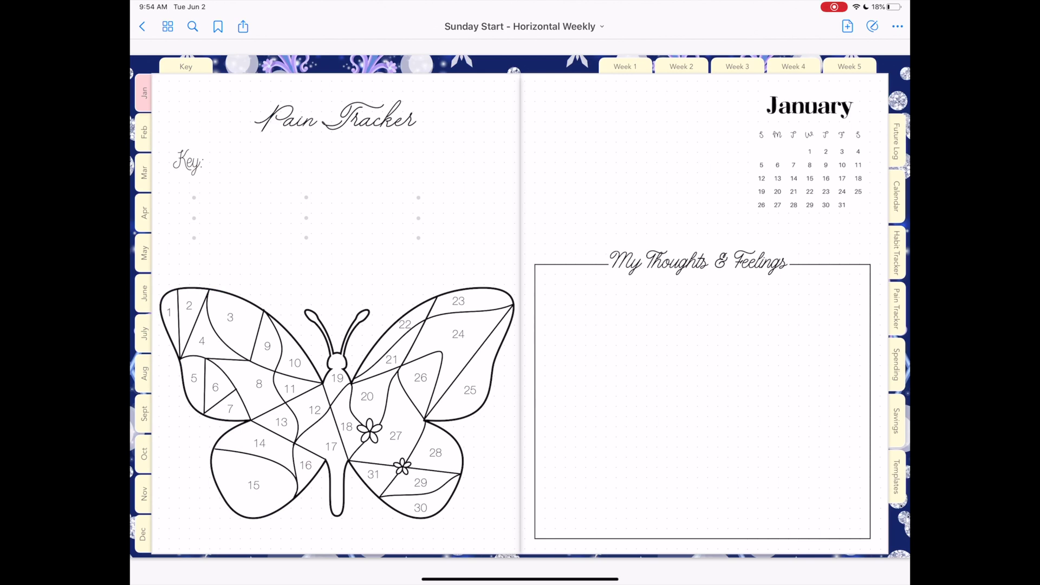
pyautogui.hscroll(5, 520, 303)
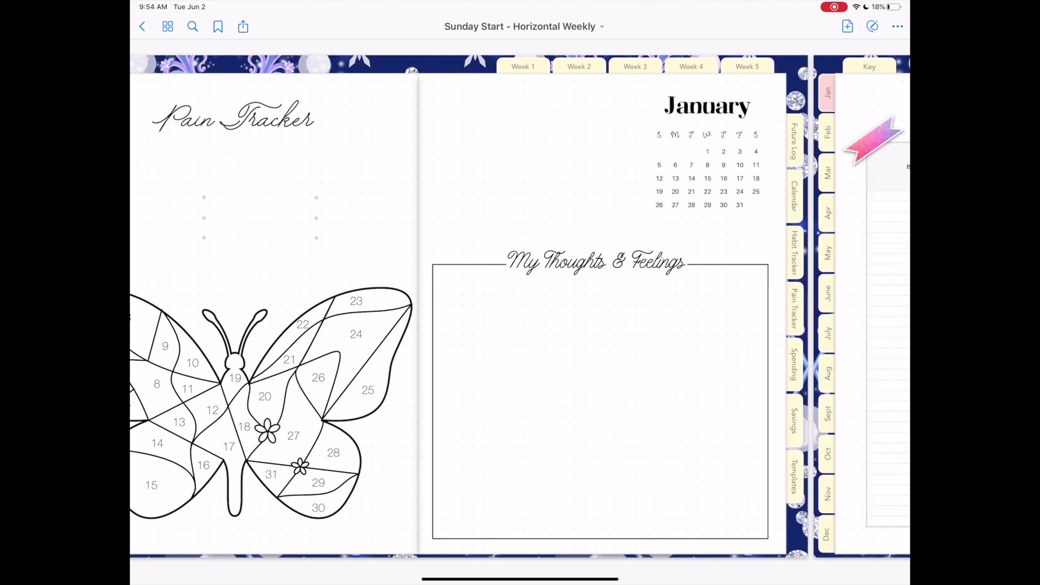
pyautogui.hscroll(5, 520, 303)
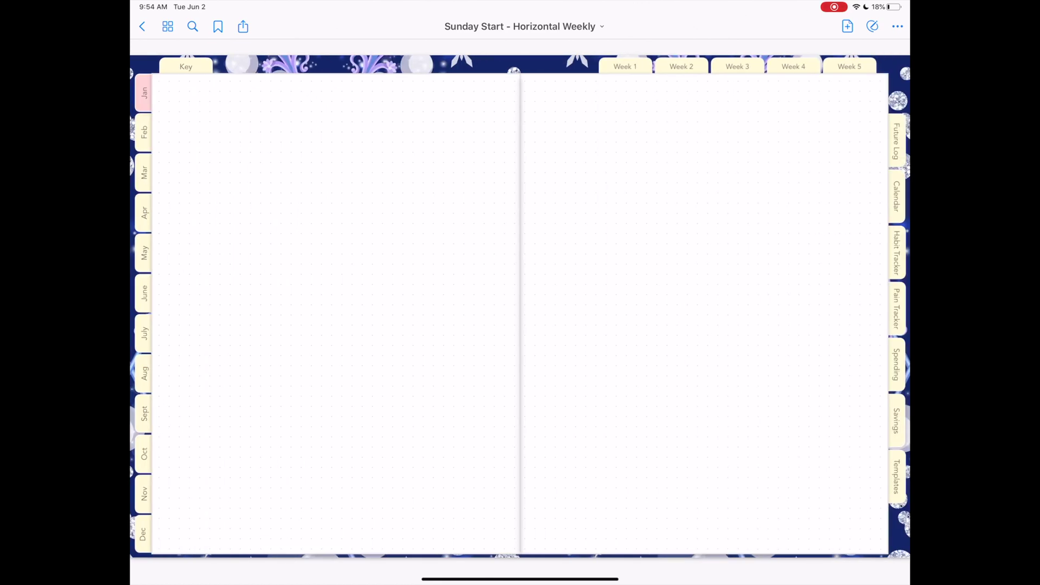
# Go to the February index, follow its Cover Page link, and examine the cover, calendar and Week 1 pages.
pyautogui.hscroll(-5, 520, 303)
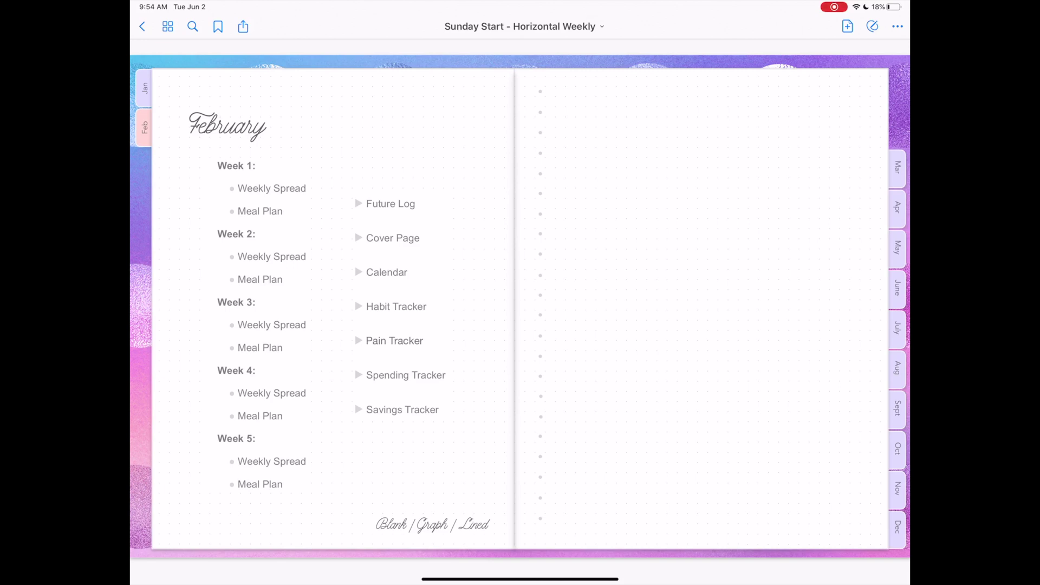
pyautogui.click(393, 239)
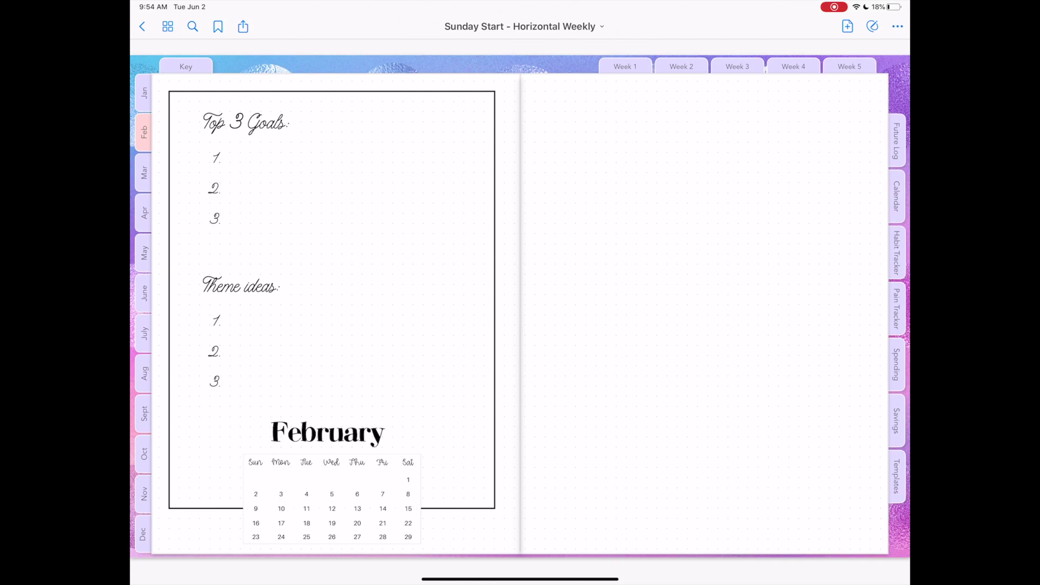
pyautogui.hscroll(5, 520, 304)
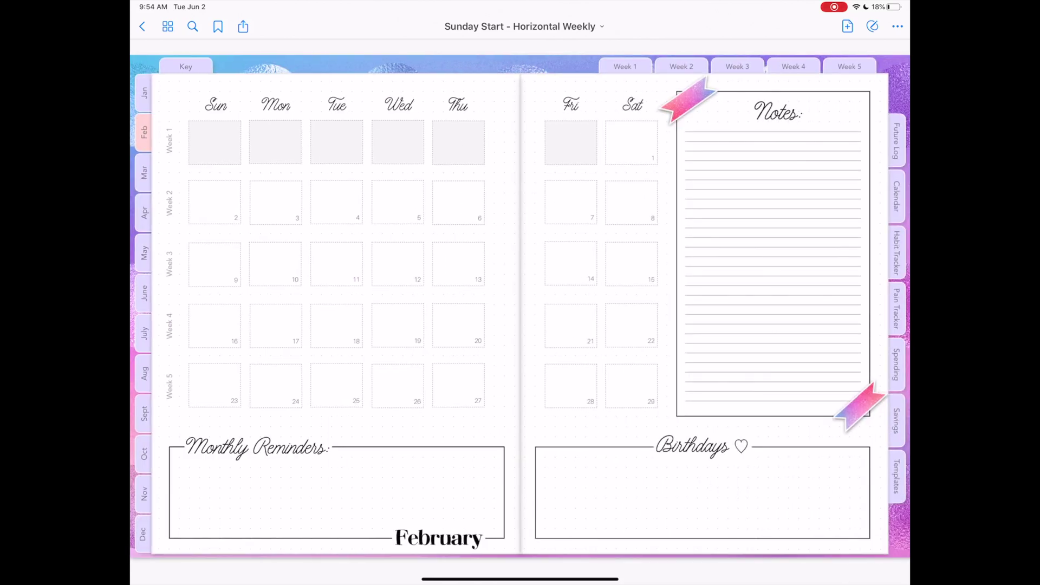
pyautogui.hscroll(5, 520, 303)
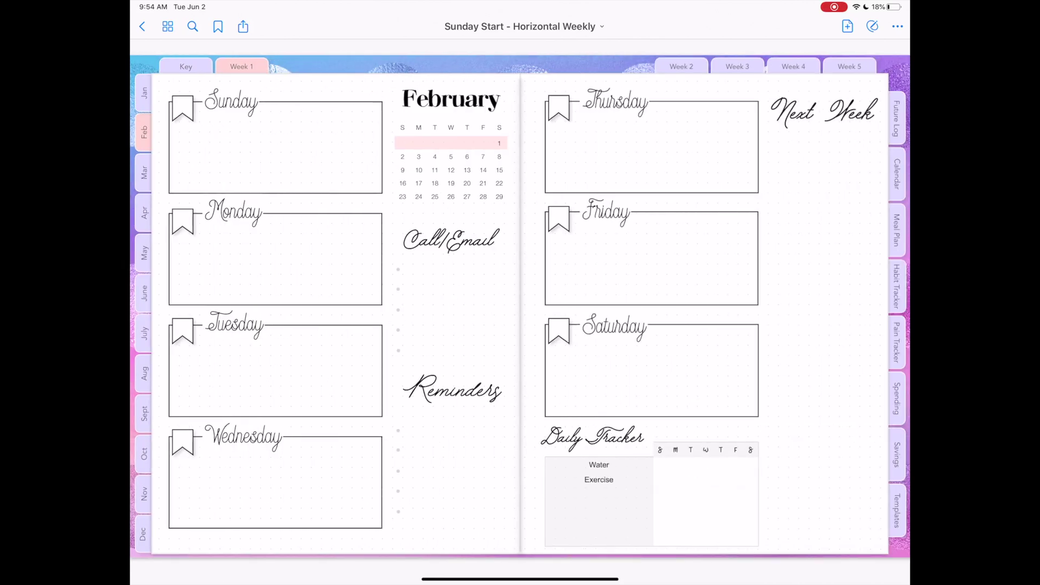
# Examine February's Week 1 meal plan, test the Habit Tracker tab, look through the pages up to the blank dotted spread, and test the Key tab.
pyautogui.hscroll(5, 520, 303)
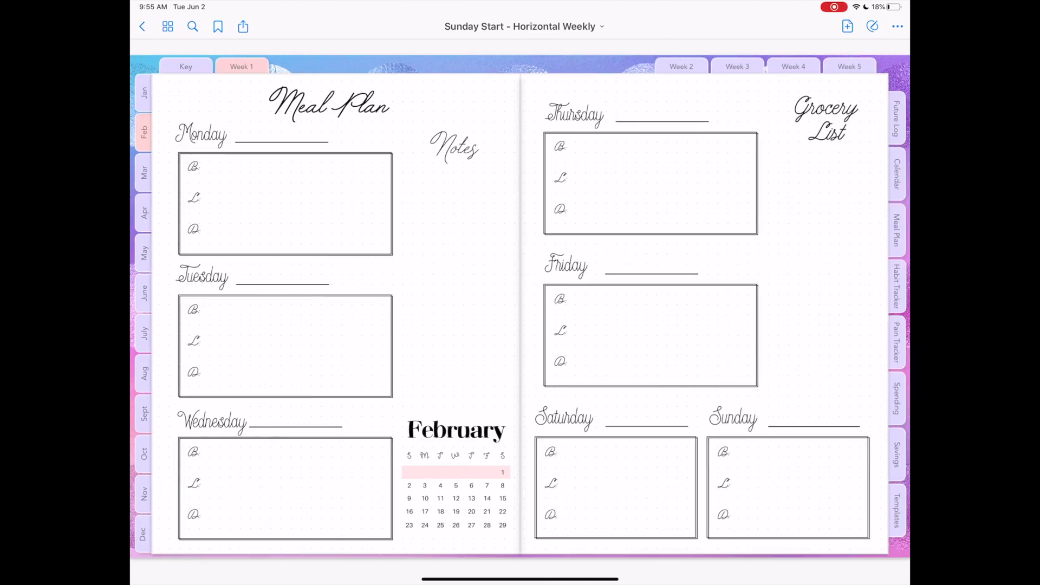
pyautogui.click(897, 286)
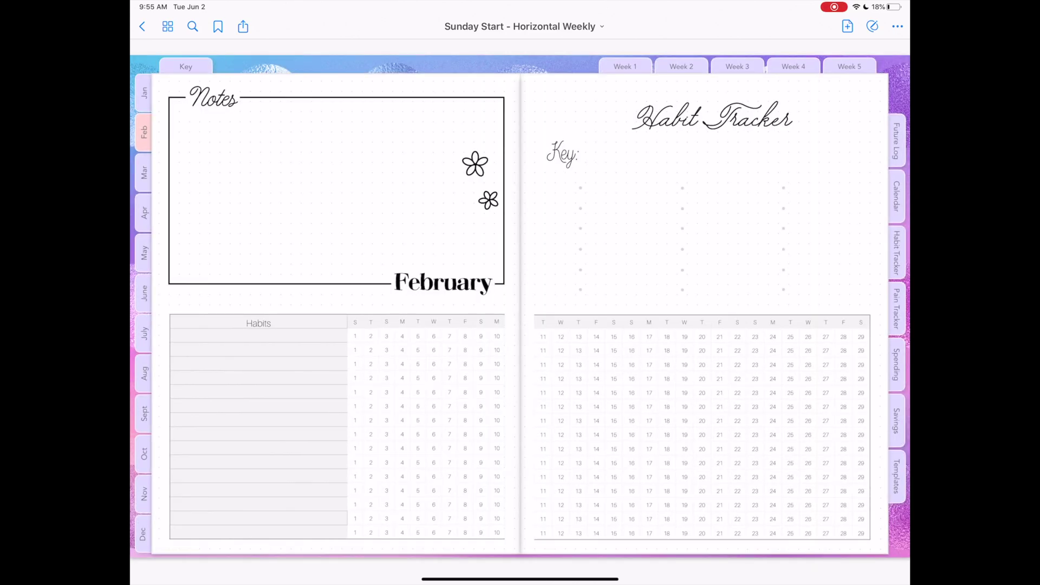
pyautogui.hscroll(5, 521, 304)
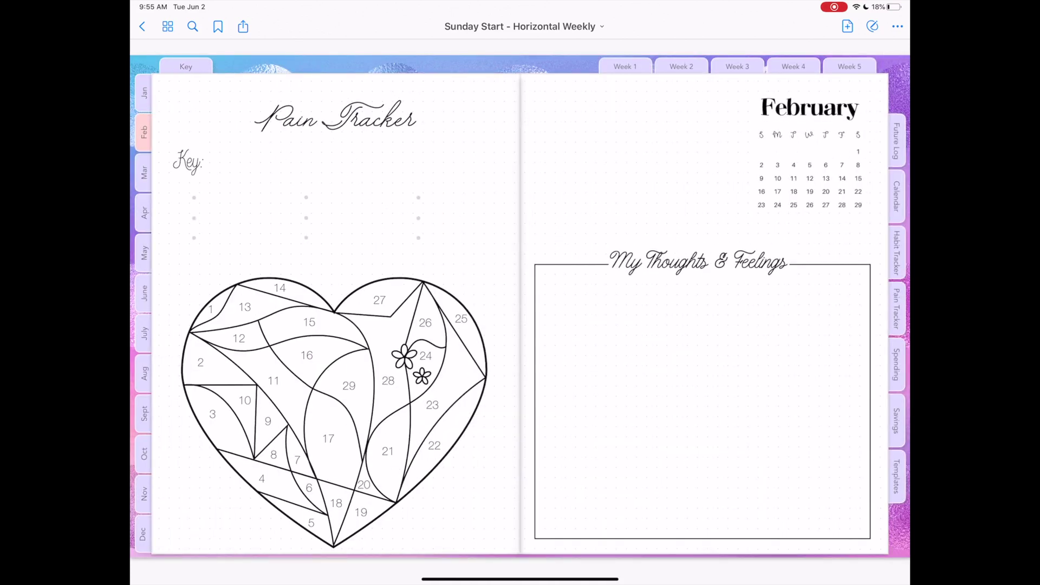
pyautogui.hscroll(5, 520, 303)
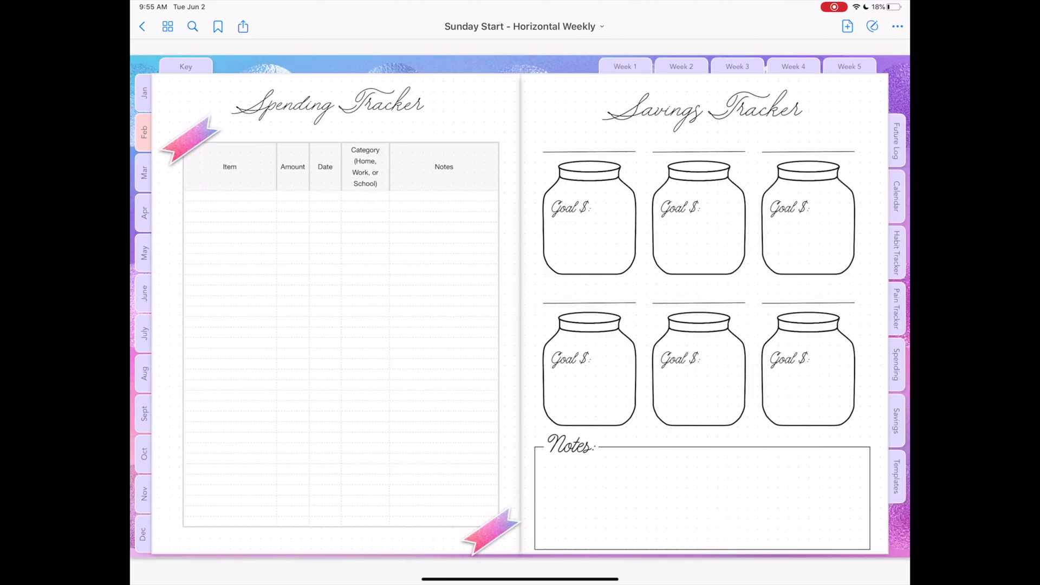
pyautogui.hscroll(5, 520, 303)
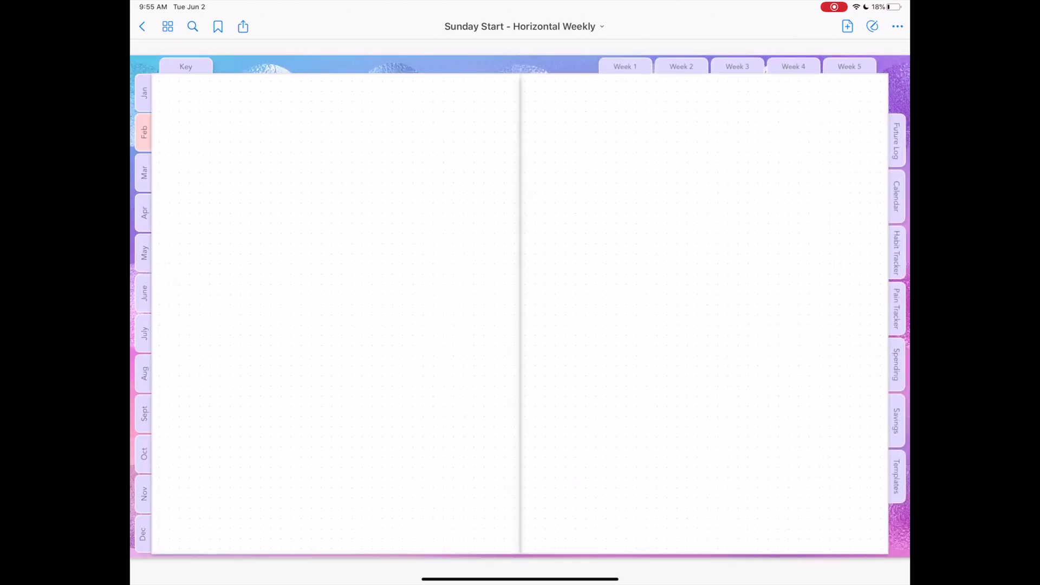
pyautogui.click(186, 66)
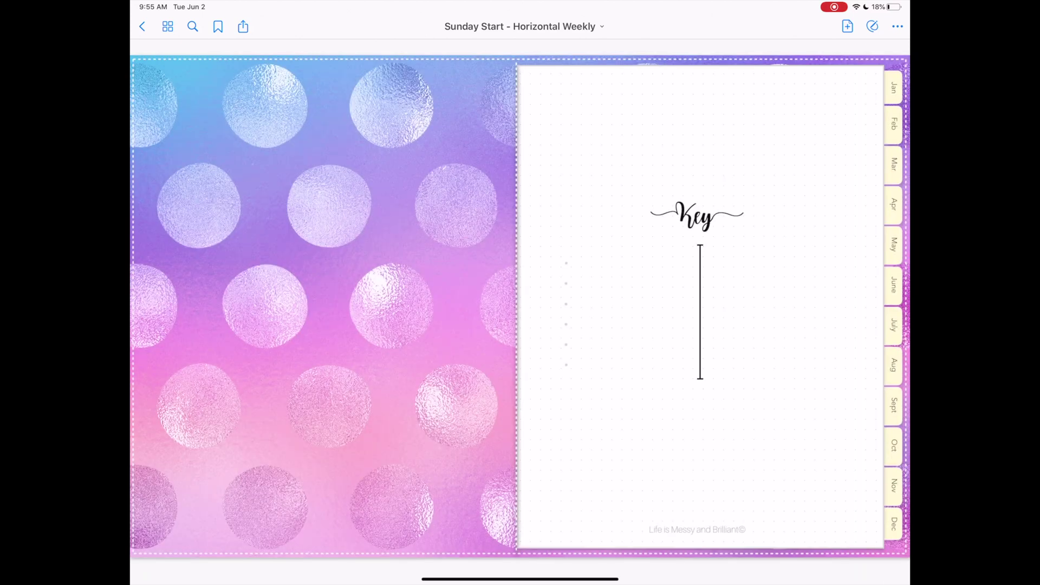